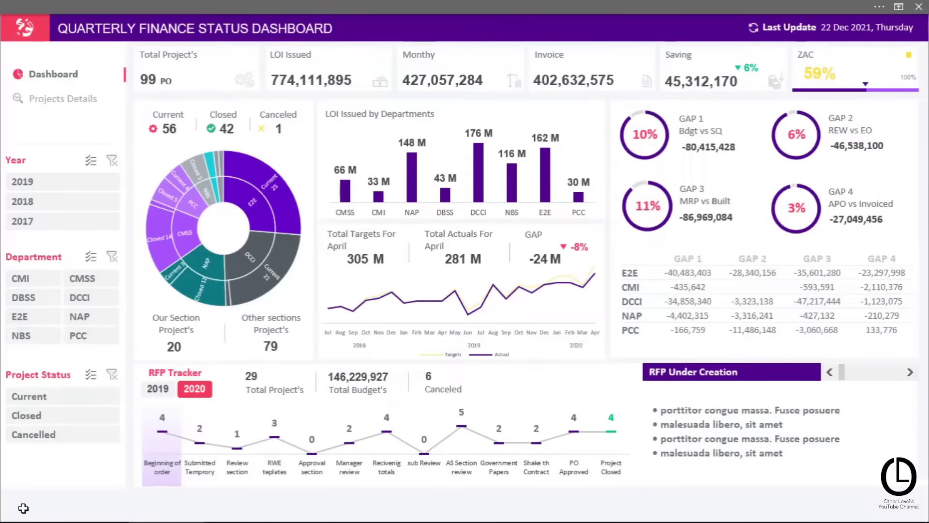
Try the 2018, 2017 and Closed slicer filters, clear them, and toggle the RFP tracker 2019/2020
click(39, 202)
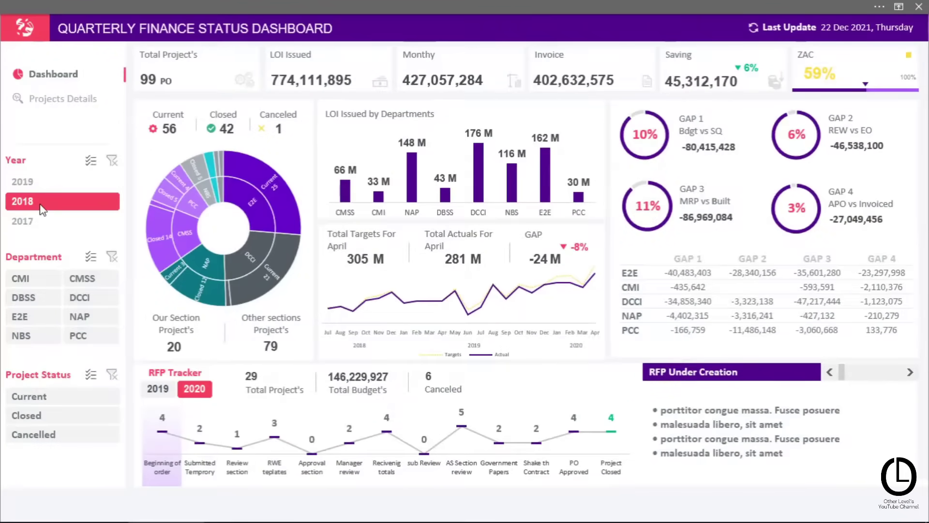
click(61, 219)
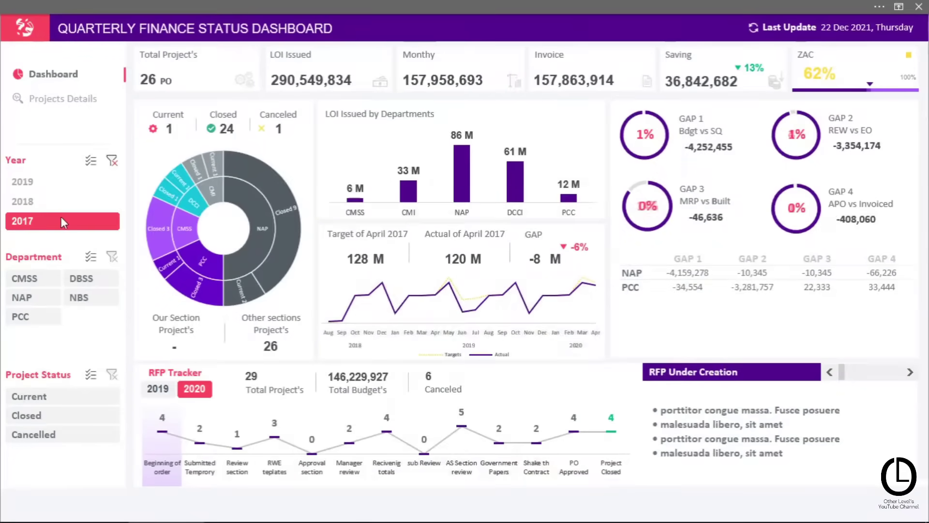
click(112, 161)
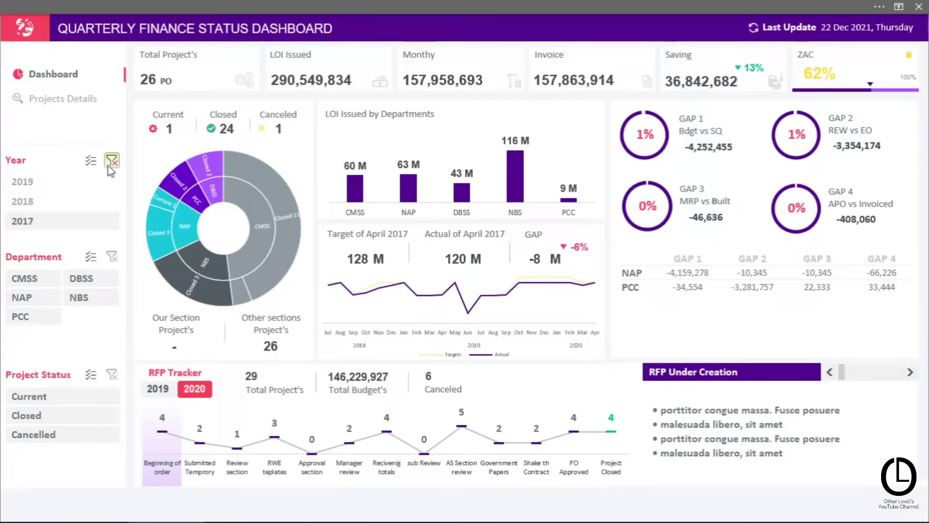
click(55, 415)
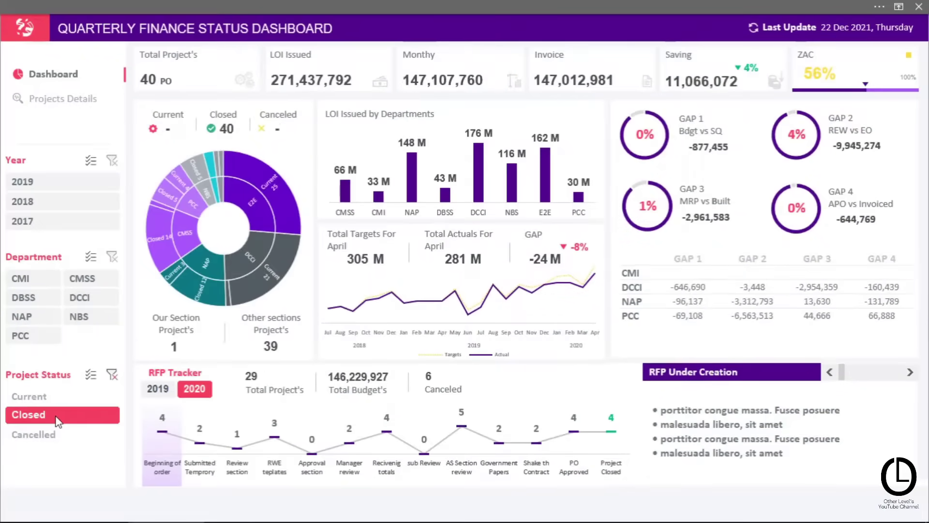
click(112, 374)
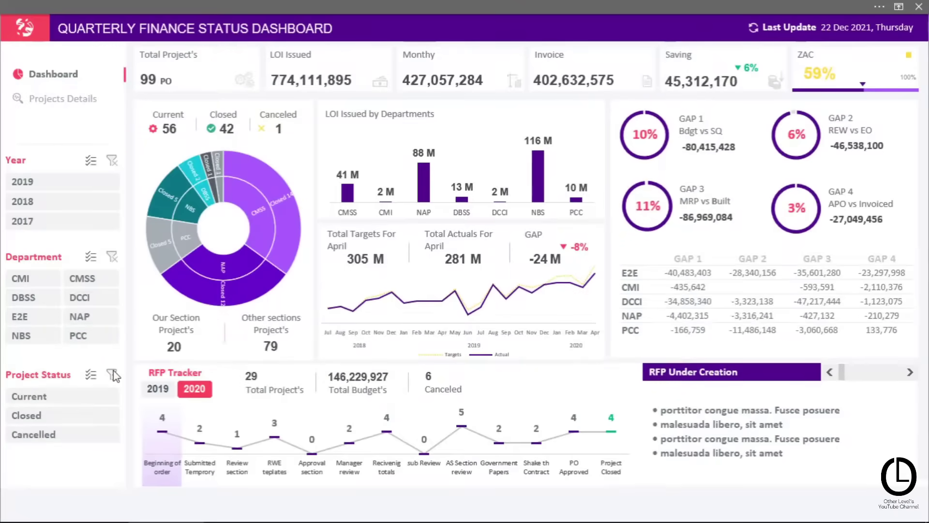
click(164, 391)
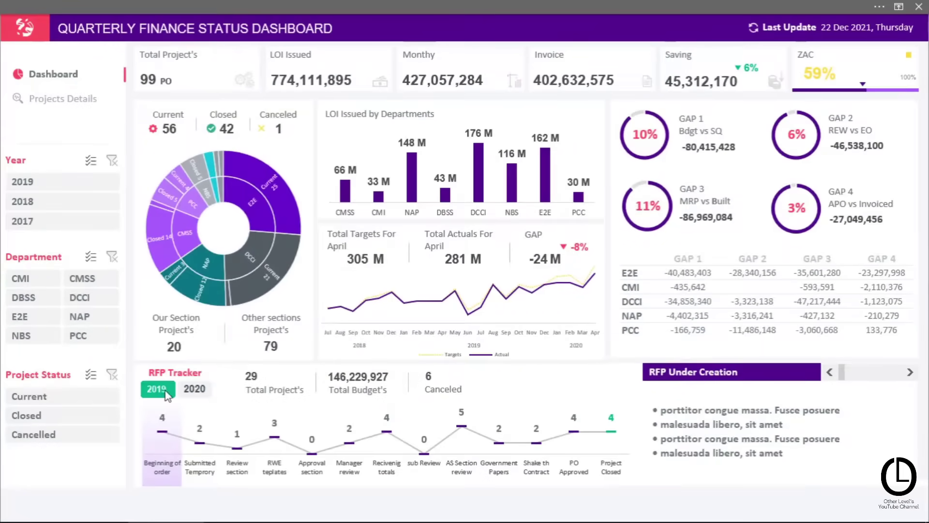
click(194, 389)
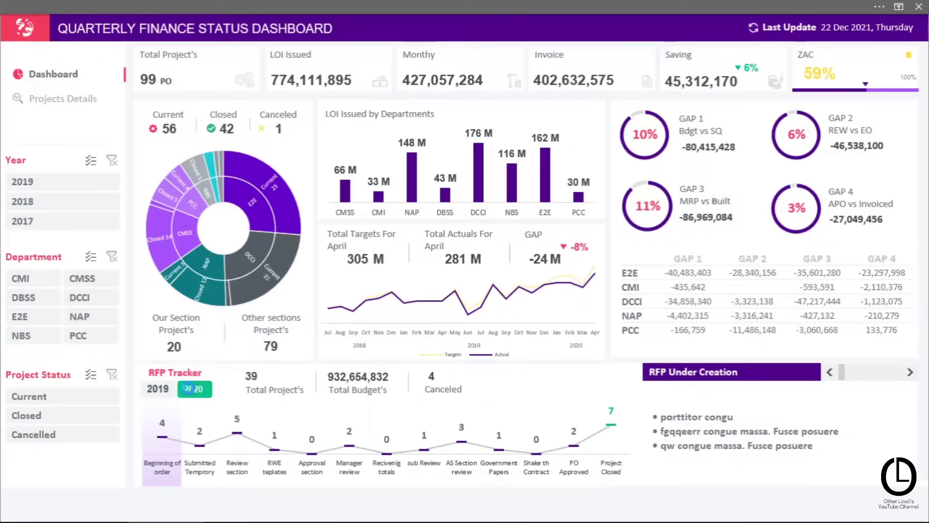
Step the RFP panel forward through its stages
click(912, 372)
click(911, 373)
click(912, 372)
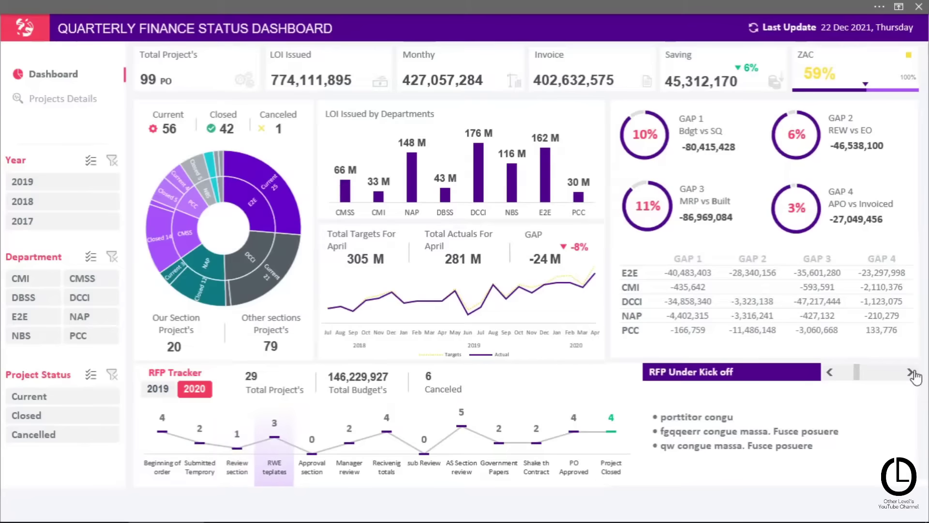
click(911, 372)
click(911, 372)
click(911, 372)
click(912, 372)
click(912, 372)
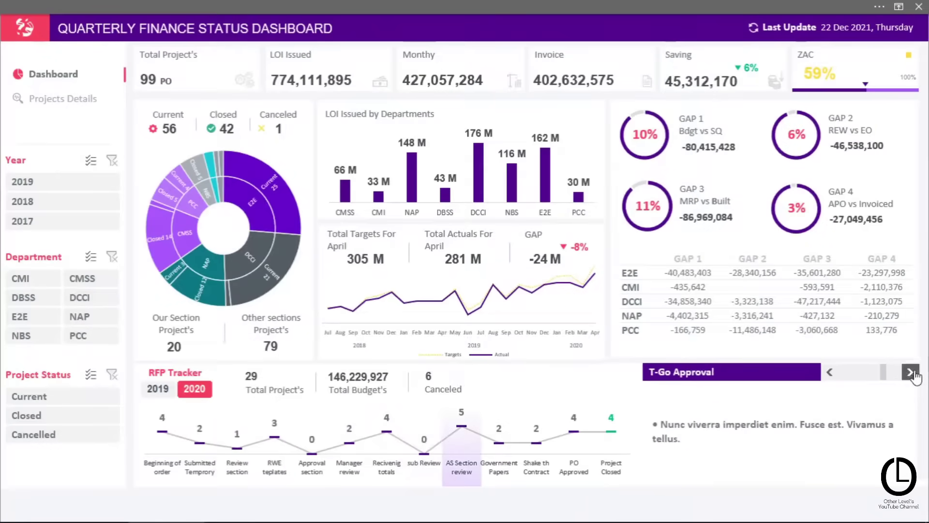
click(911, 372)
Step the RFP panel back through its stages, then show the Projects Details table
click(831, 372)
click(831, 373)
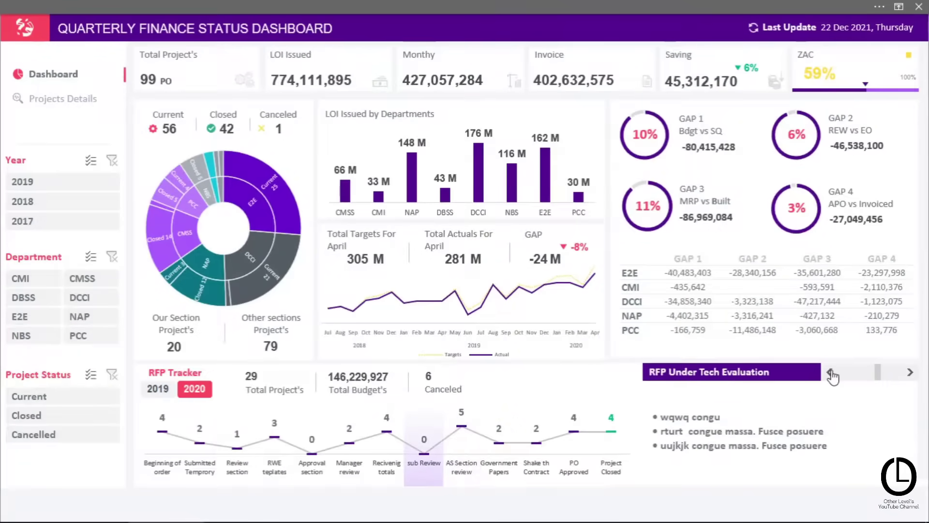
click(831, 373)
click(831, 372)
click(831, 373)
click(831, 373)
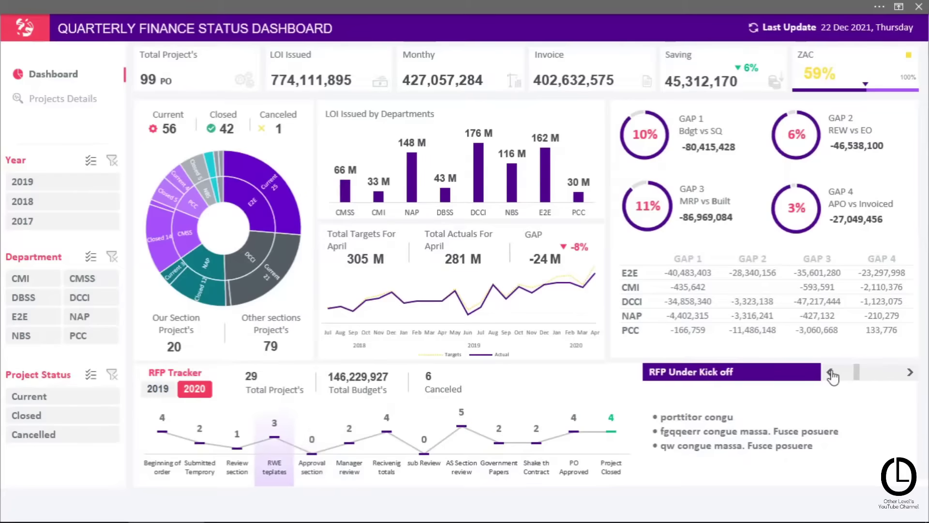
click(831, 373)
click(831, 372)
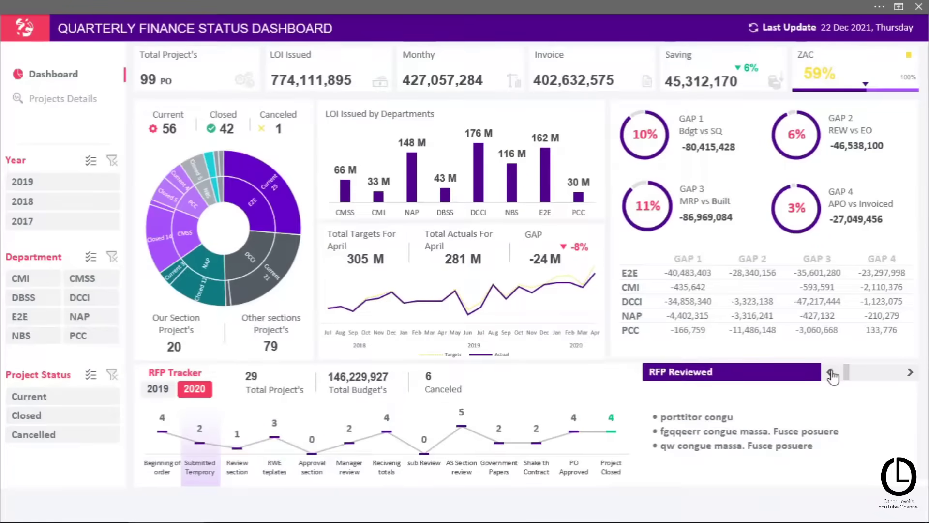
click(68, 109)
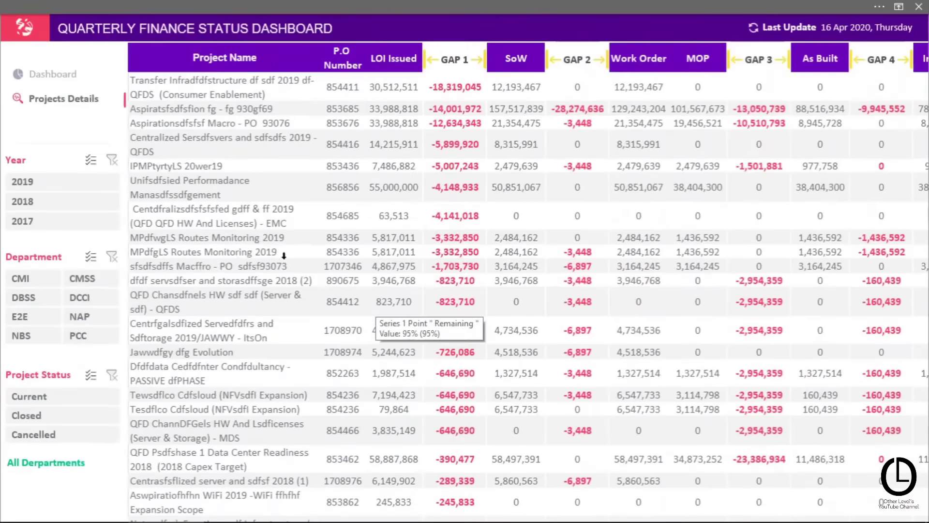
Filter the project table to 2019, then clear the Year filter again
click(47, 180)
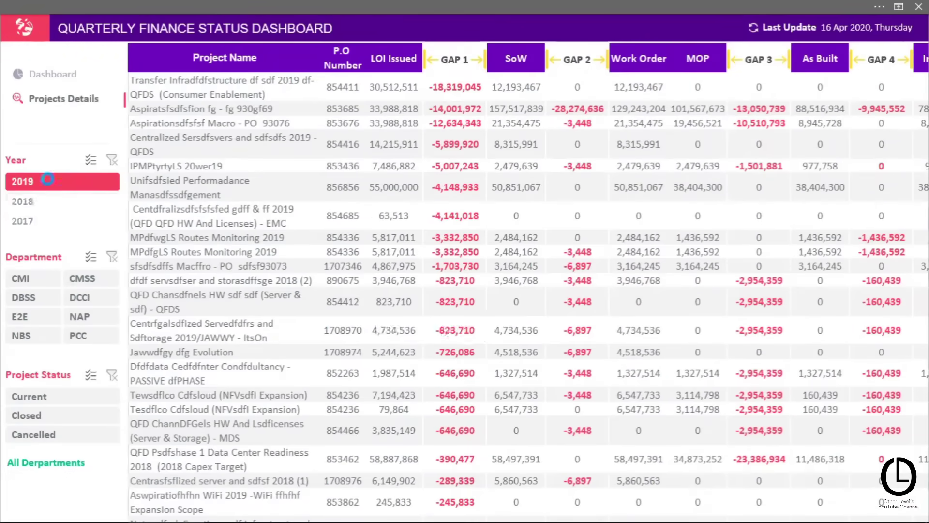
click(94, 184)
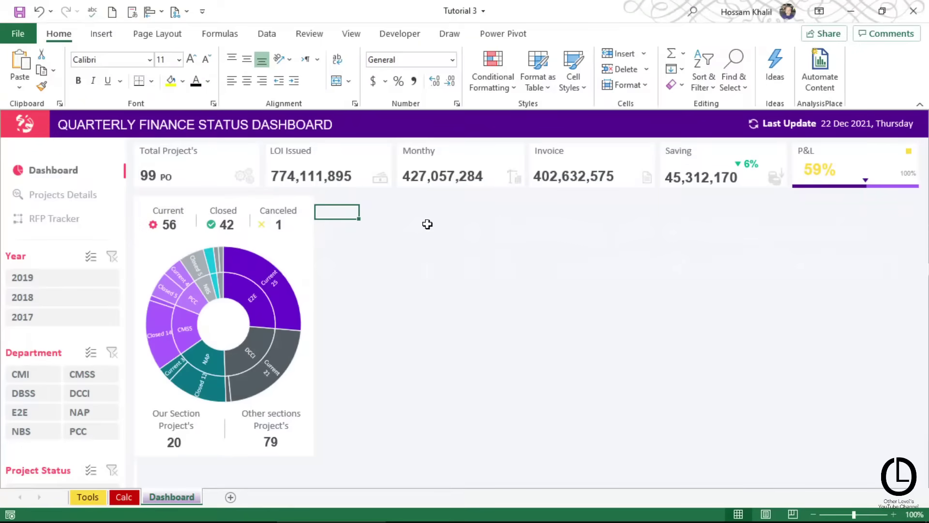
Draw a rectangle beside the donut chart card
click(427, 224)
click(102, 35)
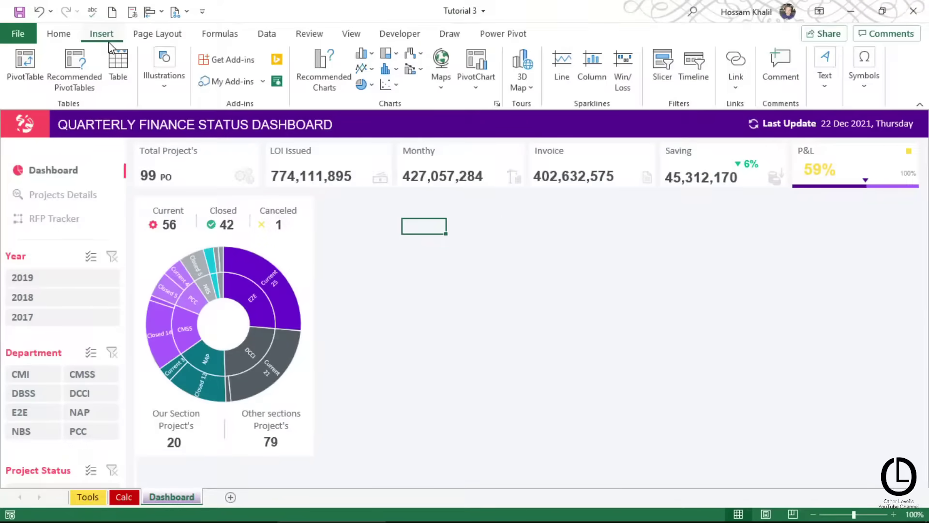
click(167, 84)
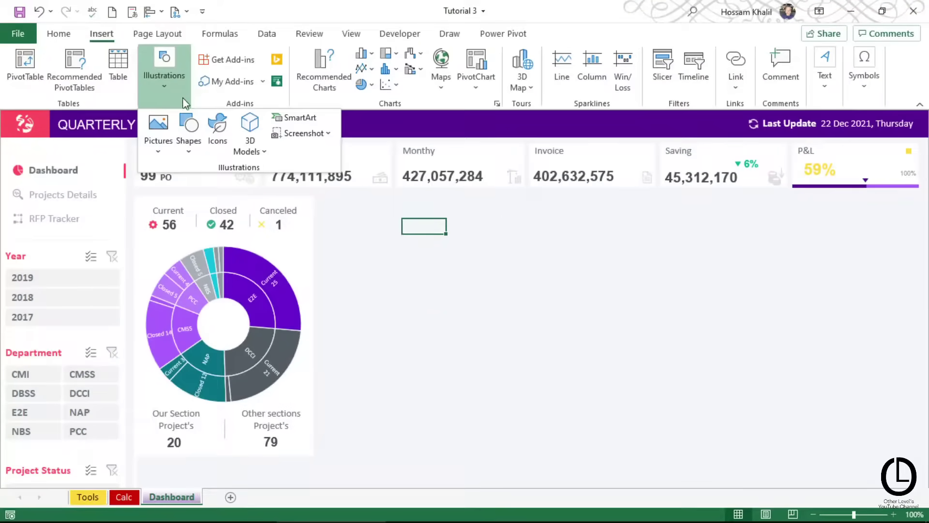
click(187, 153)
click(222, 186)
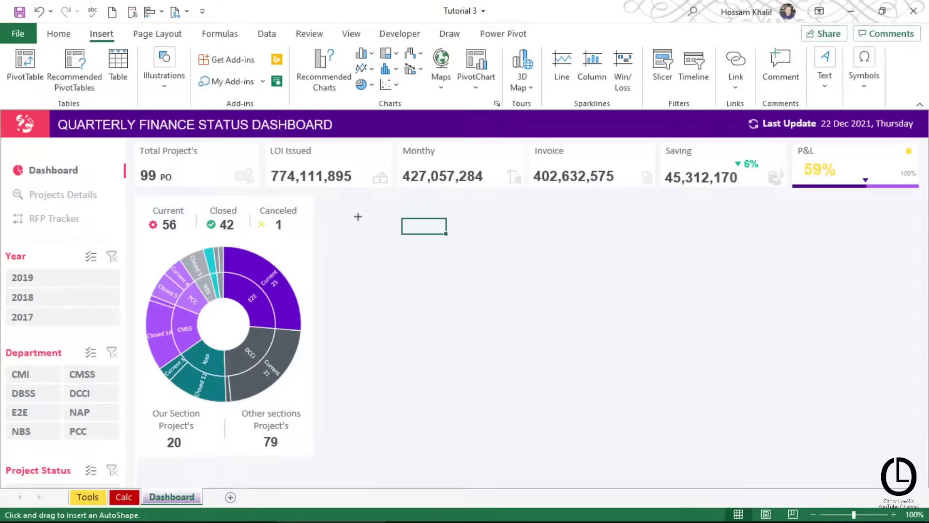
drag(342, 203, 643, 325)
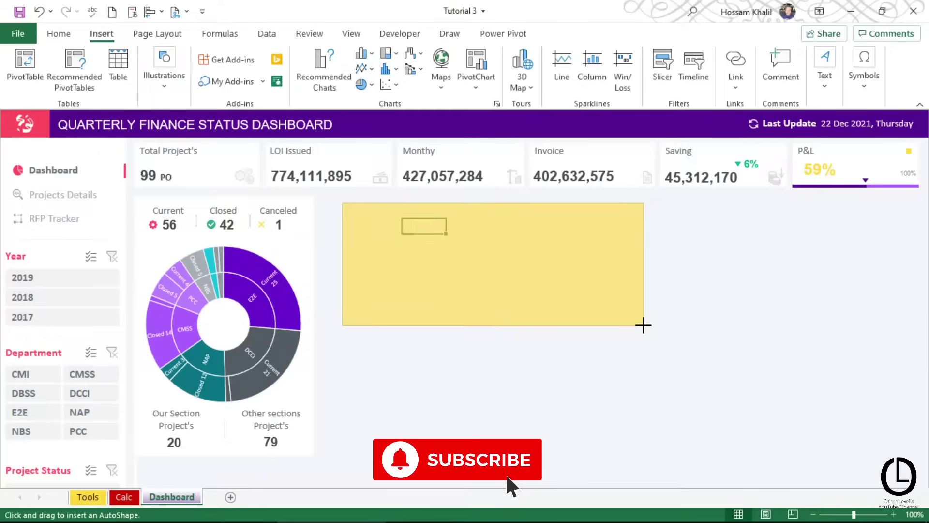
drag(535, 274, 514, 267)
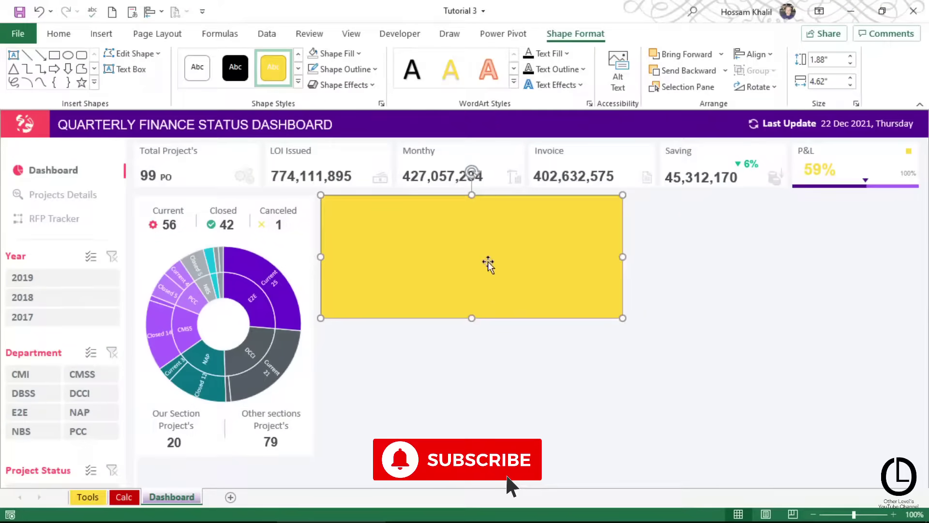
Size the rectangle to 1.8" by 4.4" with no outline and a white fill
click(850, 63)
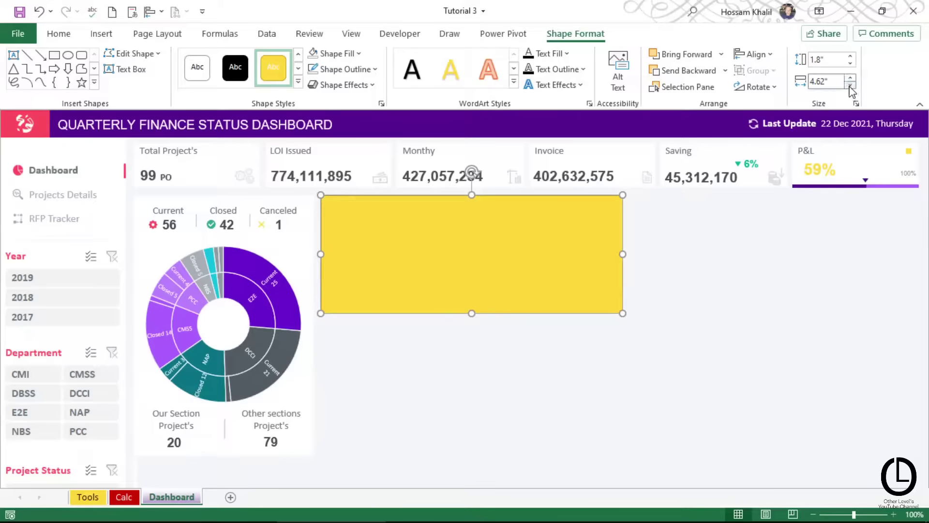
click(850, 85)
click(850, 85)
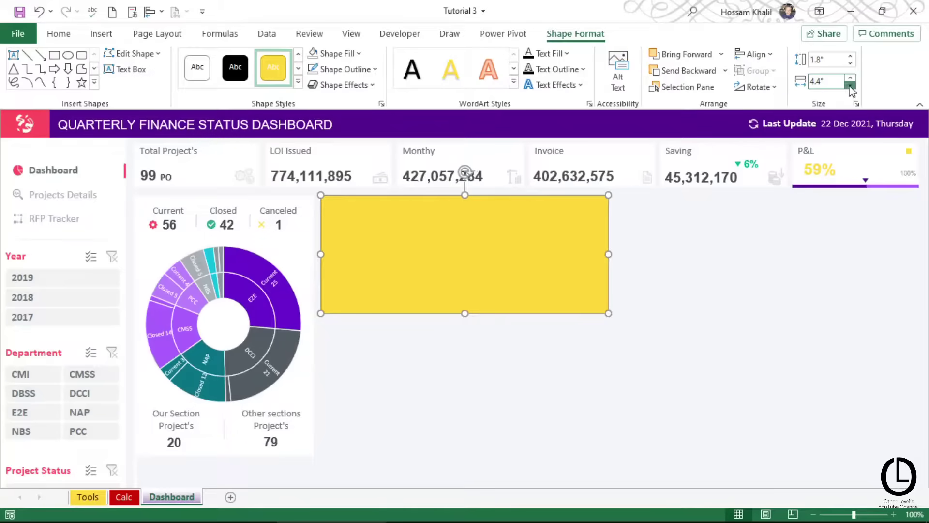
click(342, 70)
click(353, 278)
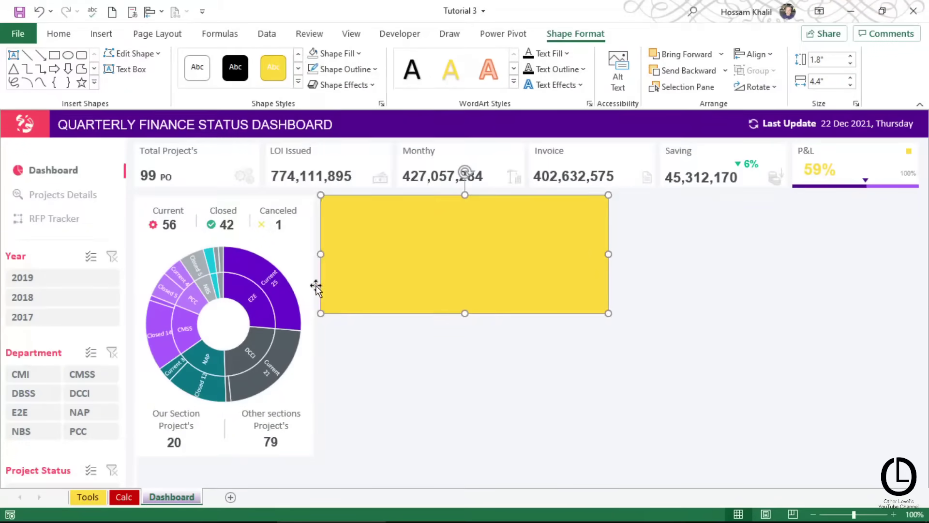
click(338, 54)
click(313, 109)
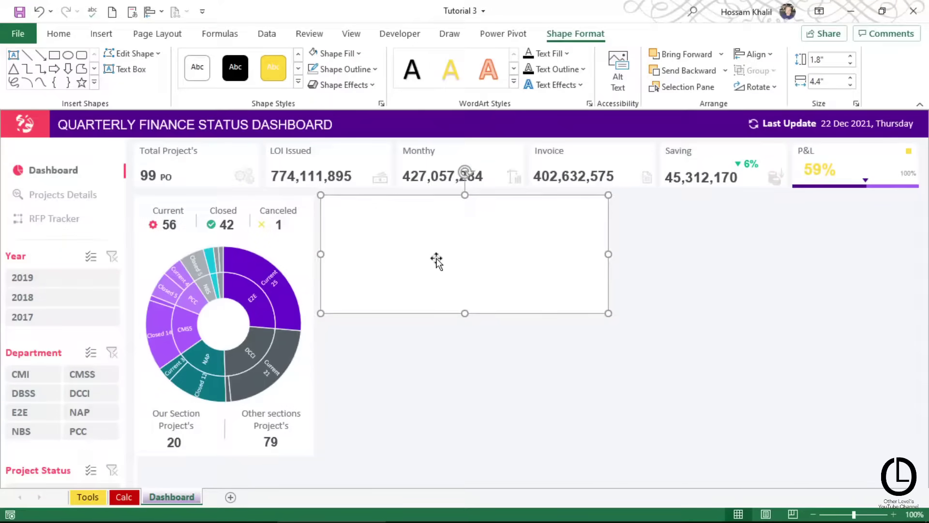
click(456, 381)
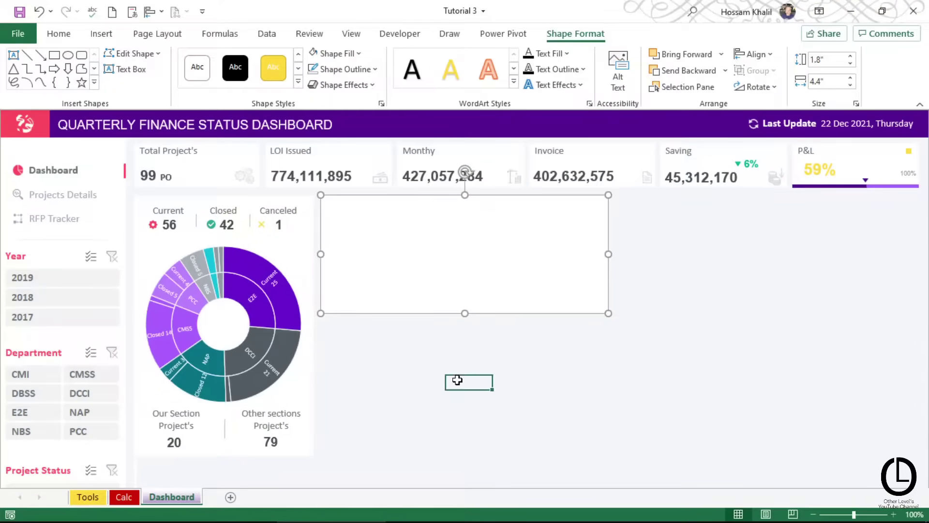
On the Calc sheet, insert a clustered column PivotChart of PO value by department and cut it
click(127, 497)
click(358, 227)
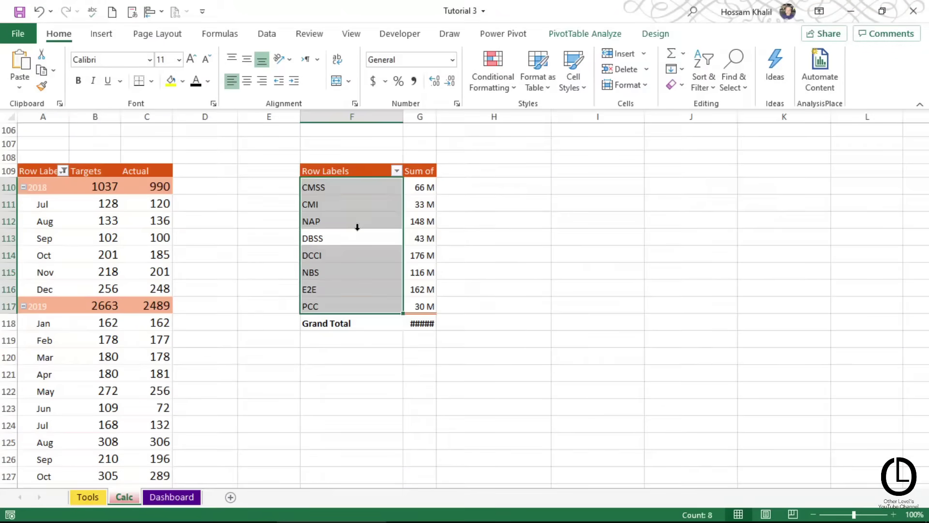
click(101, 34)
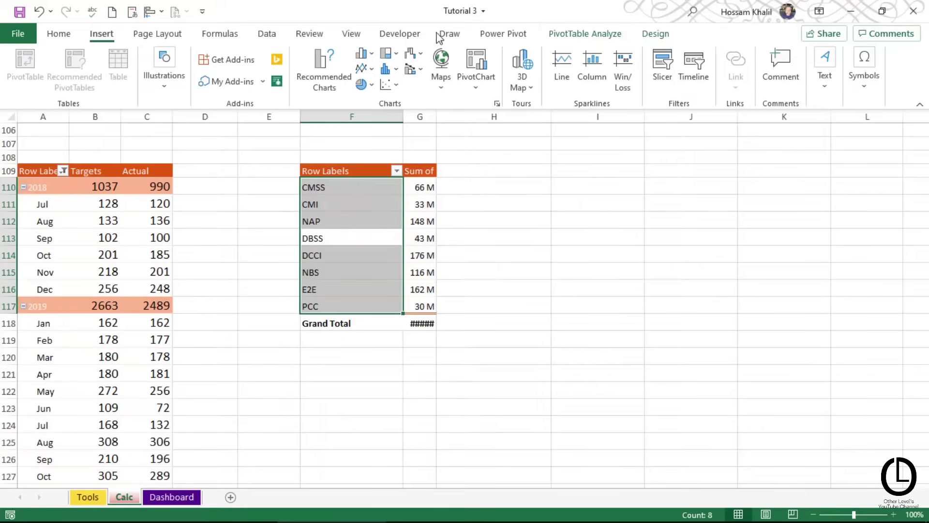
click(476, 68)
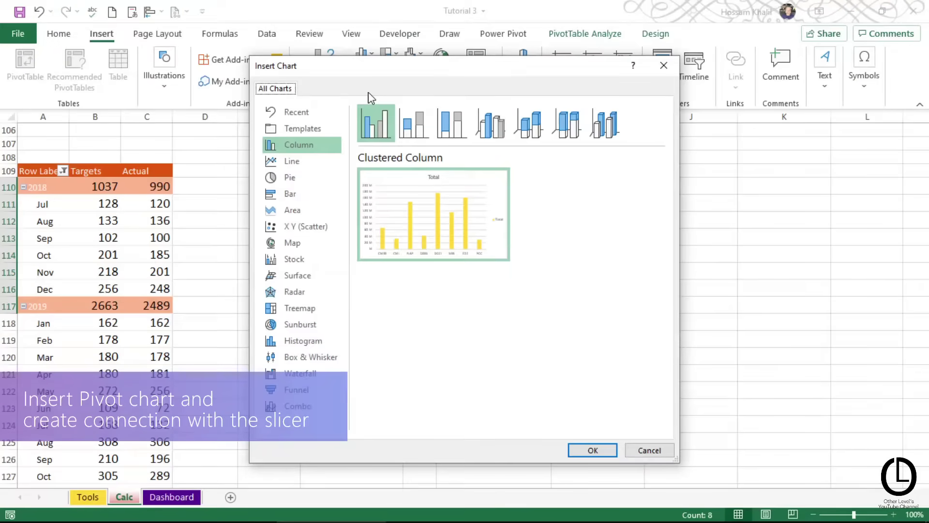
click(606, 454)
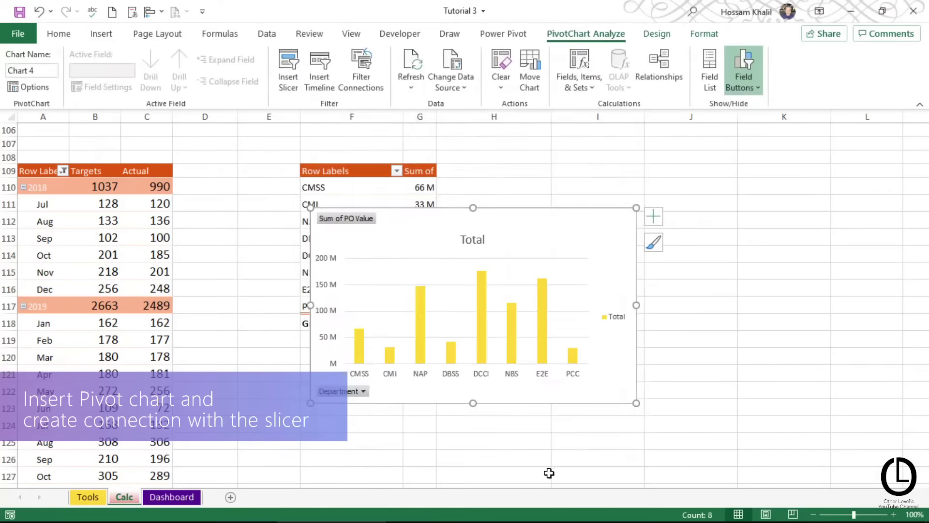
drag(535, 209, 524, 229)
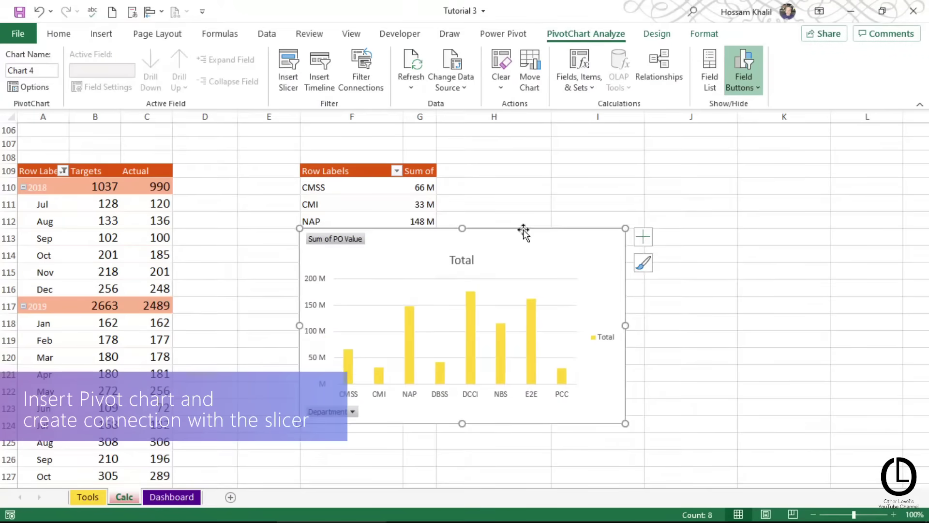
key(ctrl+x)
Paste the pivot chart into the empty Dashboard card and hide its field buttons
click(183, 497)
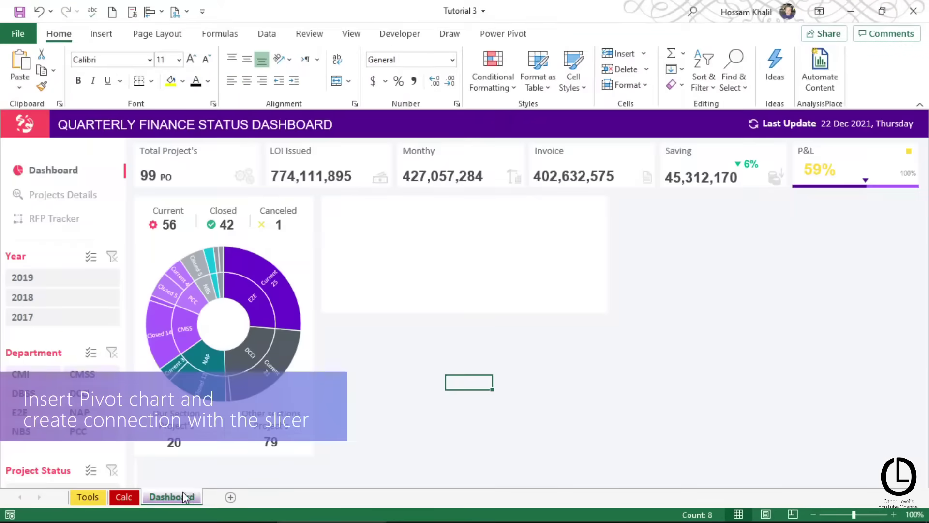
click(434, 370)
key(ctrl+v)
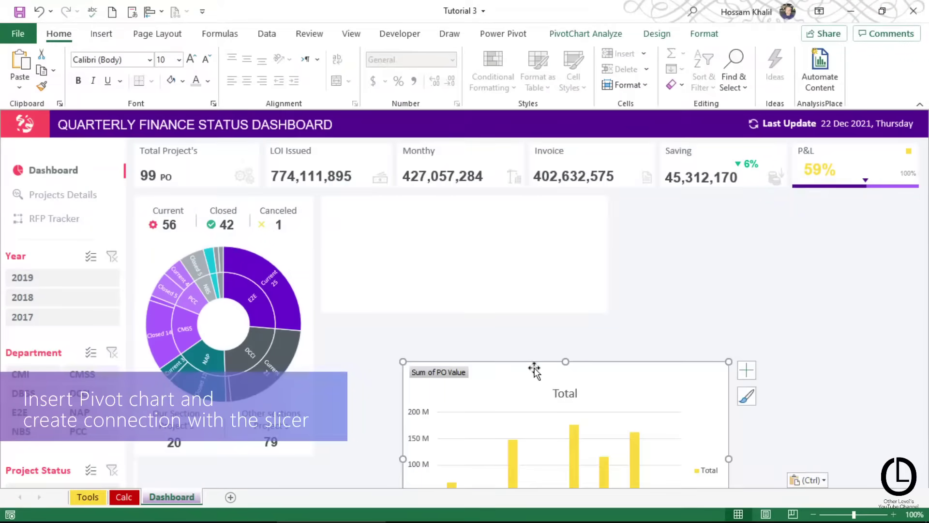
drag(523, 362, 458, 216)
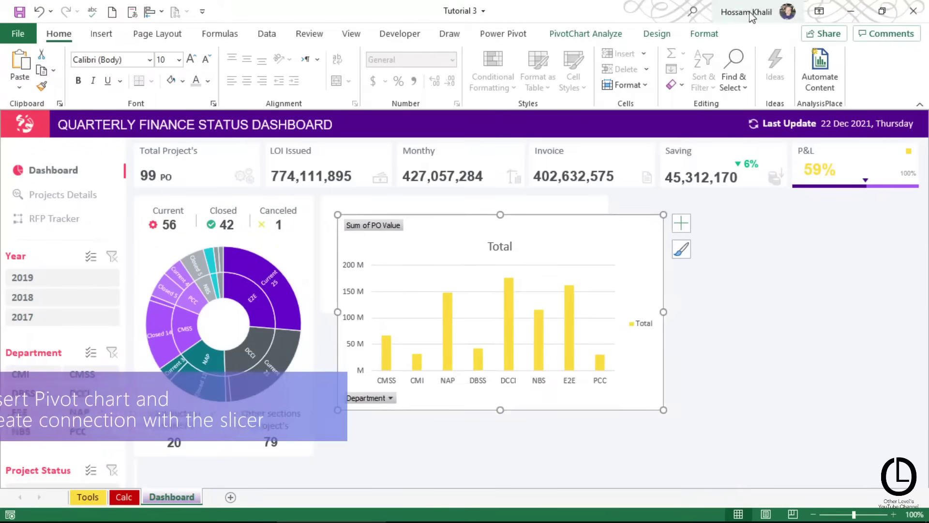
click(705, 33)
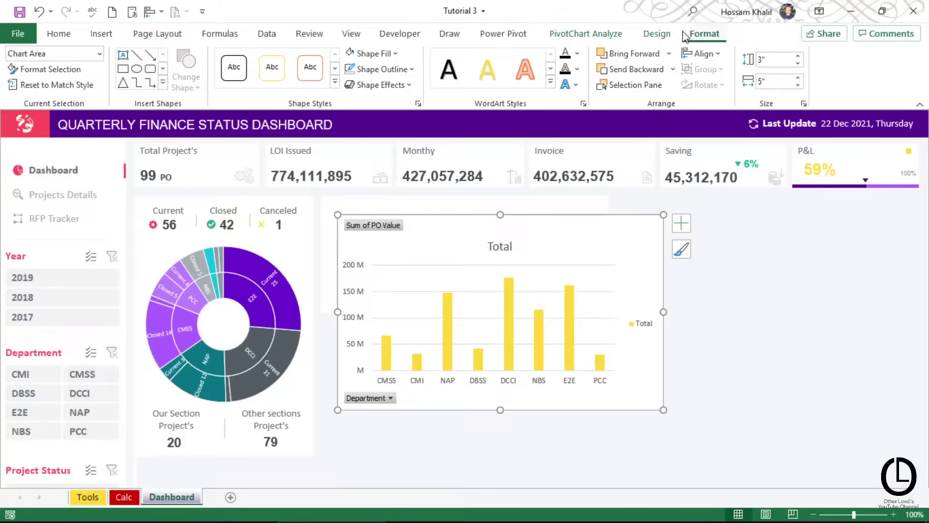
click(643, 35)
click(581, 32)
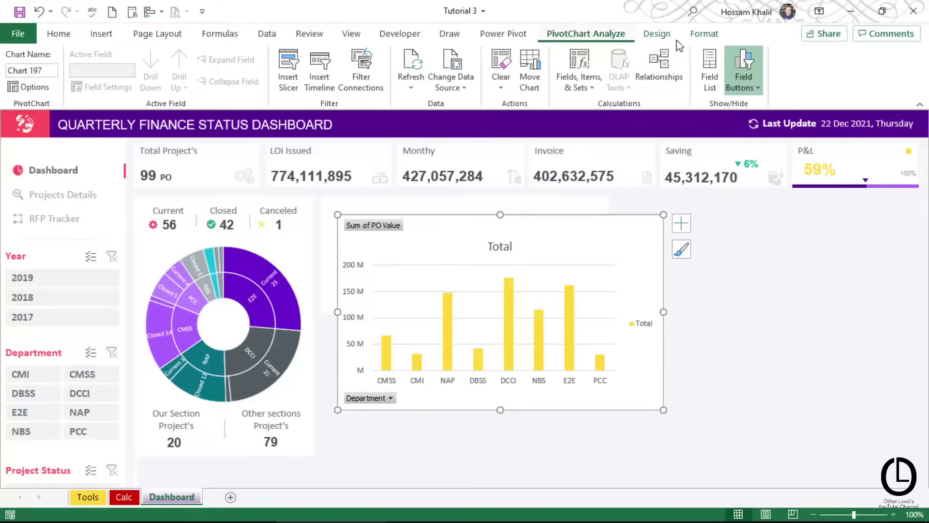
click(749, 66)
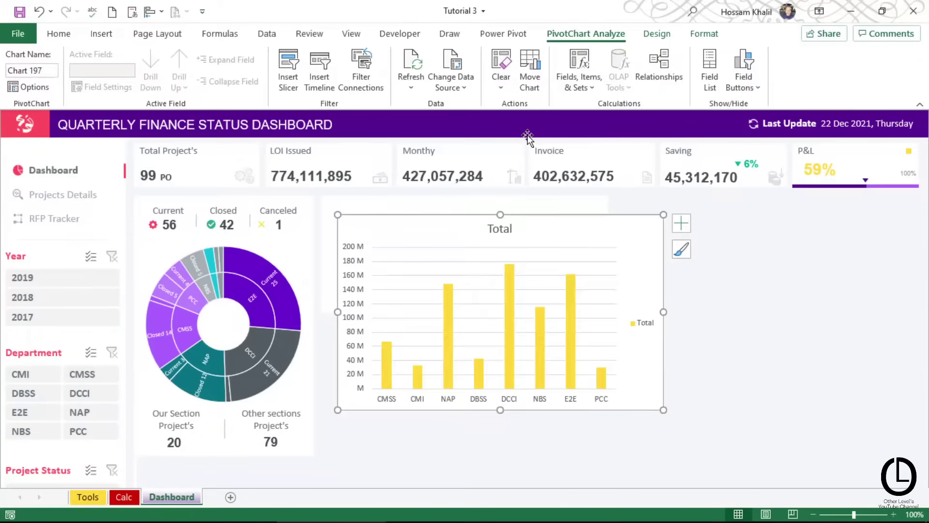
Delete the chart's value axis, legend, title and gridlines
click(360, 261)
key(Delete)
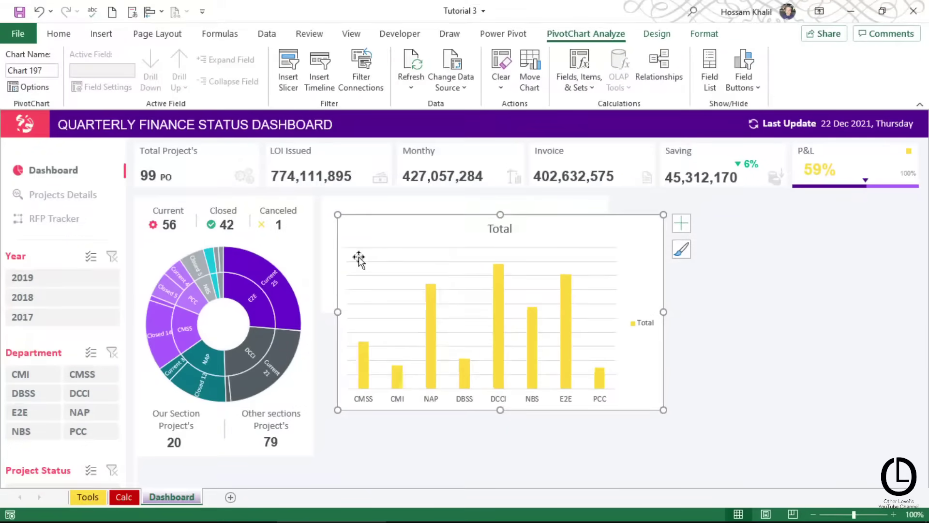
click(648, 323)
key(Delete)
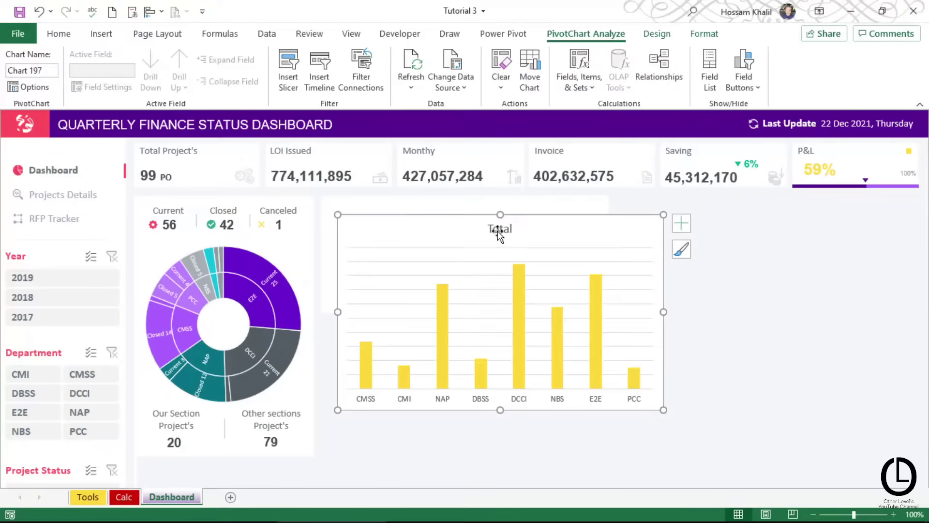
click(499, 232)
key(Delete)
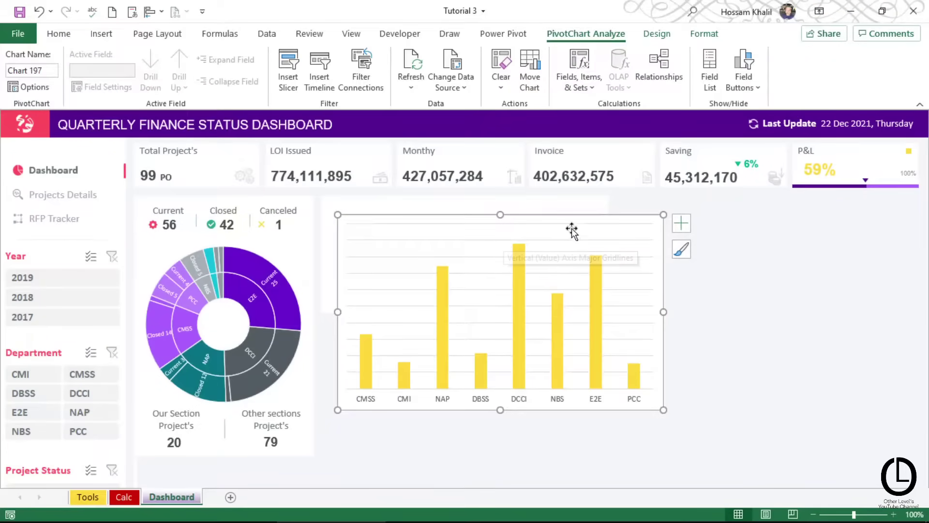
click(529, 240)
key(Delete)
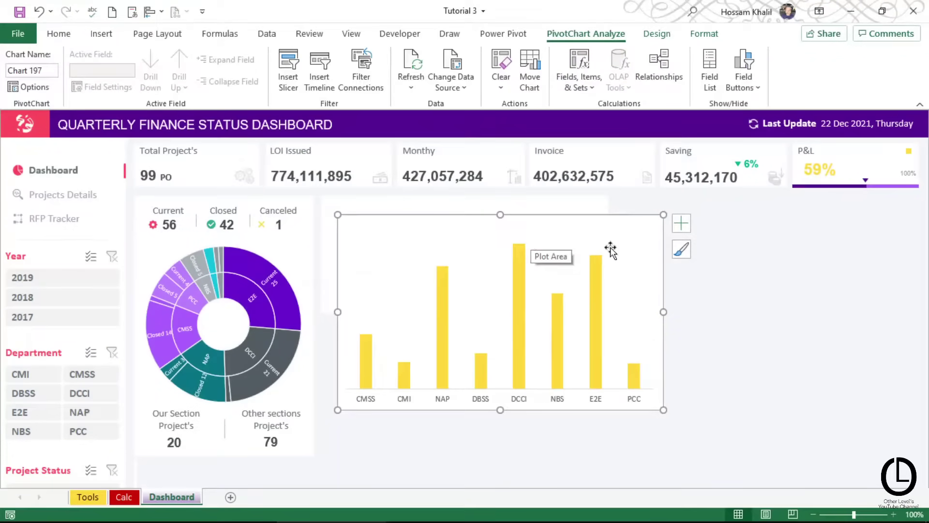
Turn on data labels for the bars and select them for font formatting
click(685, 228)
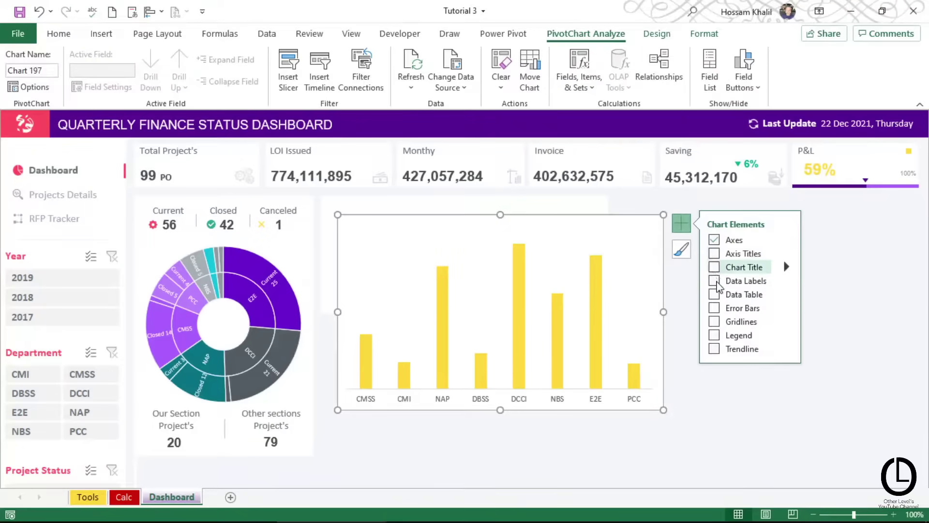
click(714, 283)
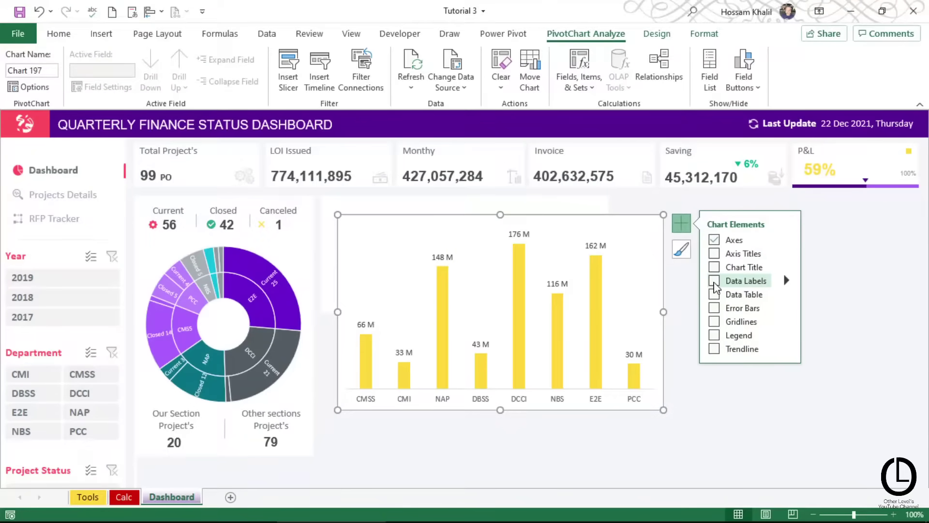
click(516, 234)
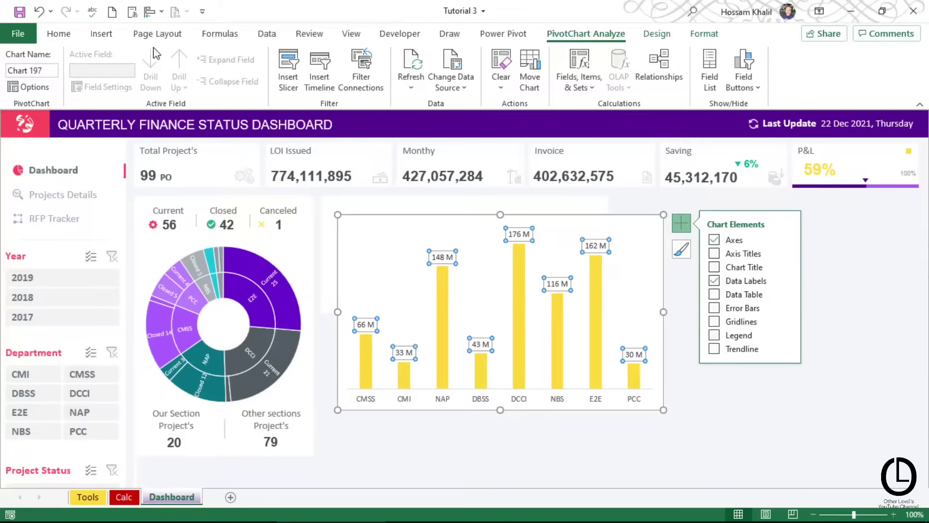
click(59, 34)
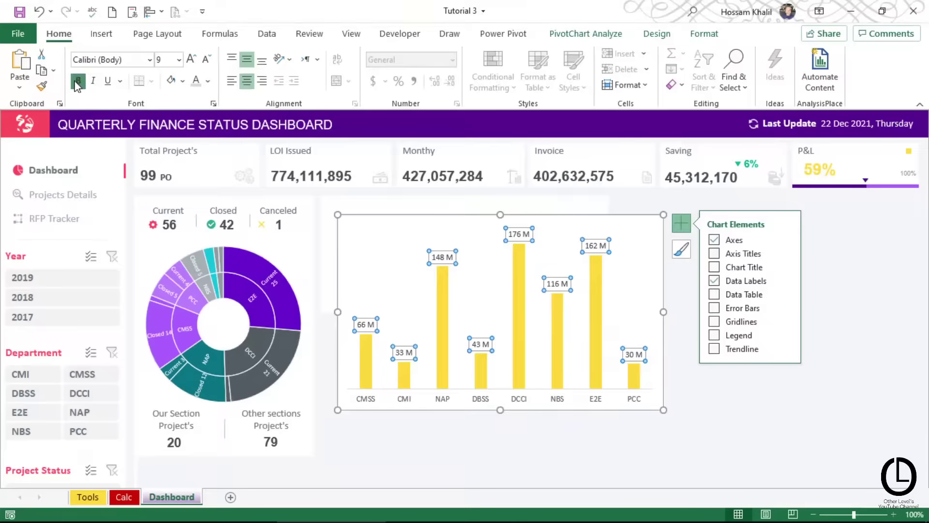
click(82, 60)
click(150, 60)
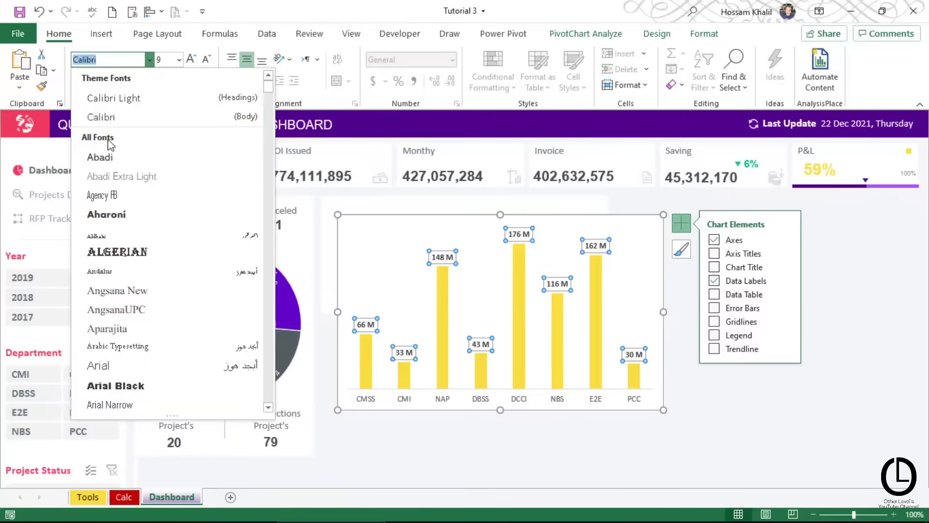
Set the data labels to Arial and enlarge them to 10.5 pt
key(Escape)
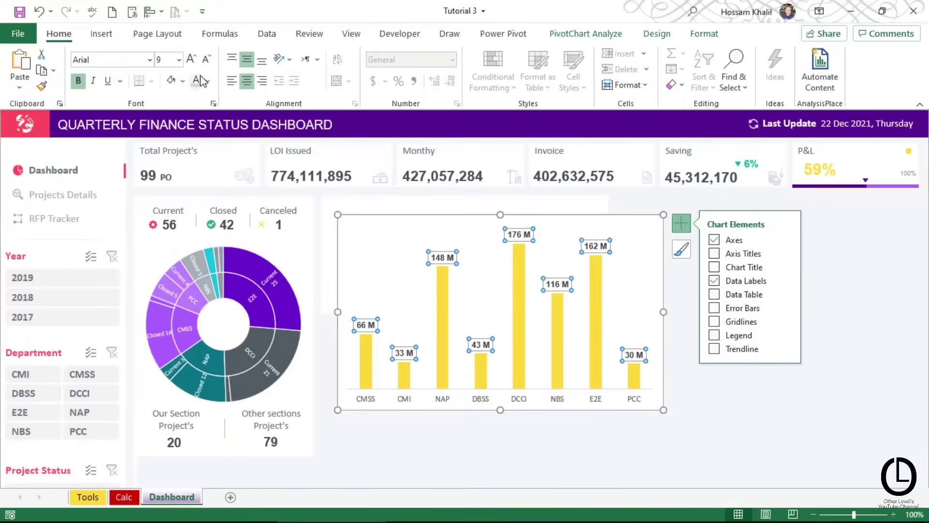
click(192, 59)
click(192, 59)
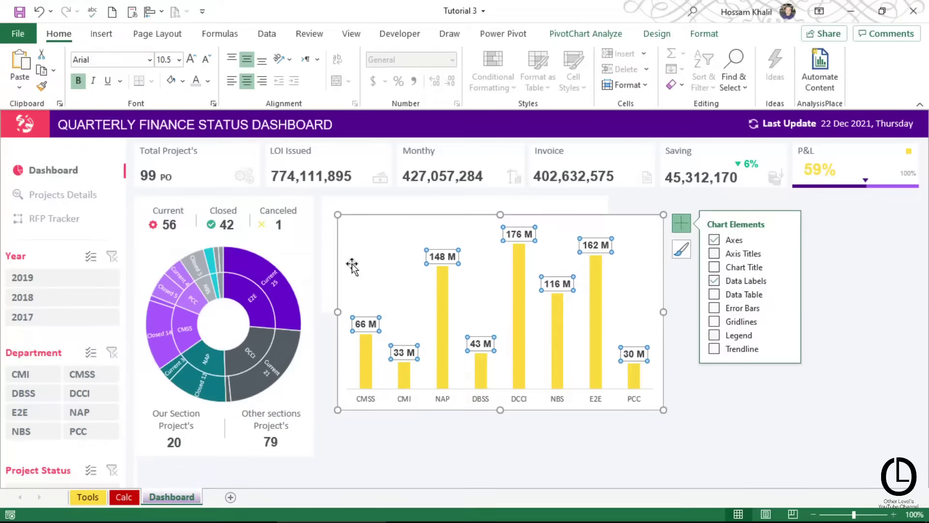
Fill the column bars with purple
click(446, 287)
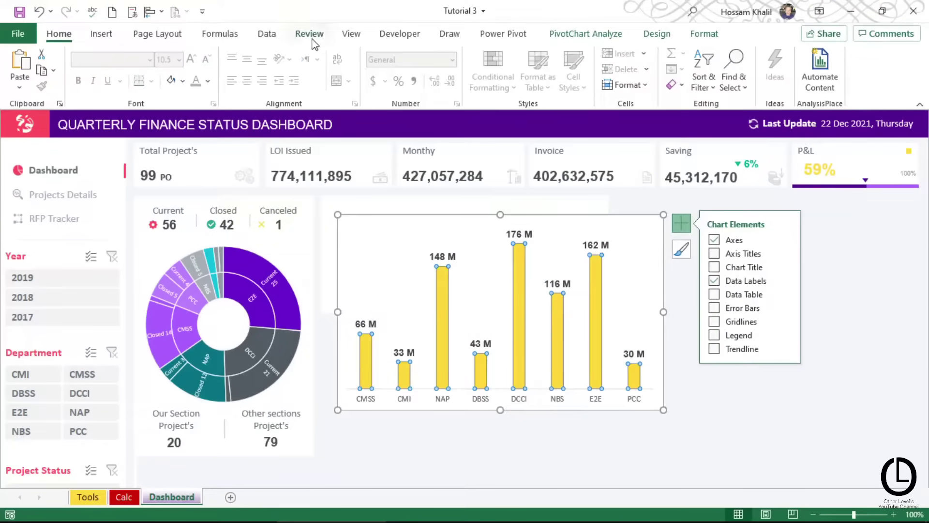
click(696, 38)
click(396, 54)
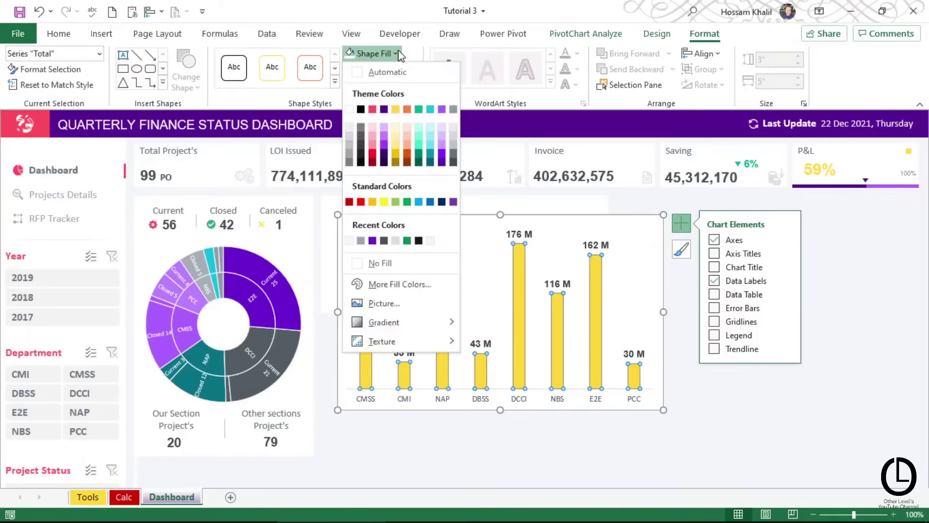
key(Escape)
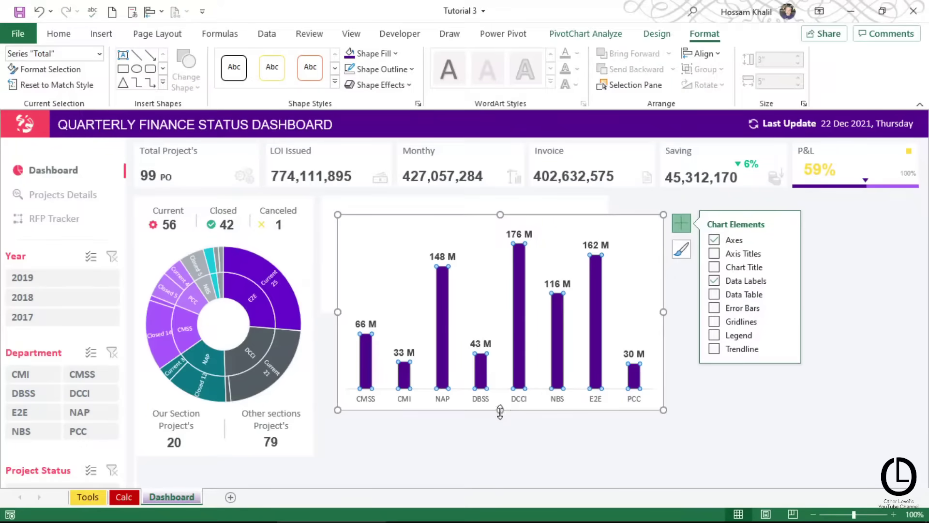
Resize the chart to about 1.49" by 4.56" within the card and remove its background fill
drag(499, 412, 502, 311)
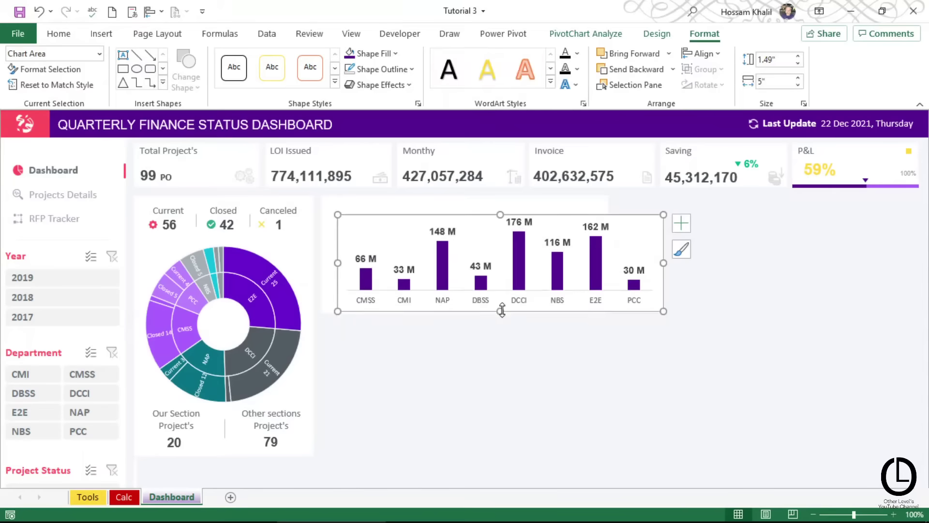
drag(430, 215, 415, 207)
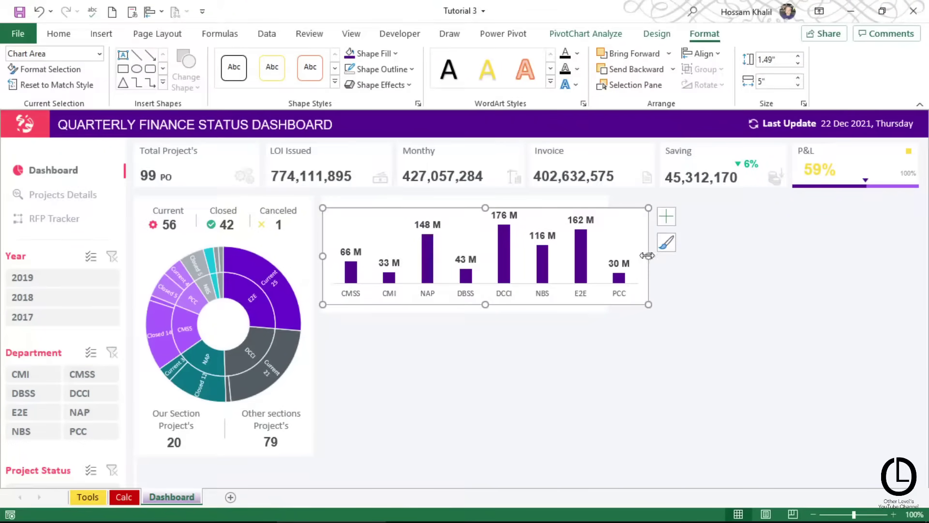
drag(647, 255, 608, 257)
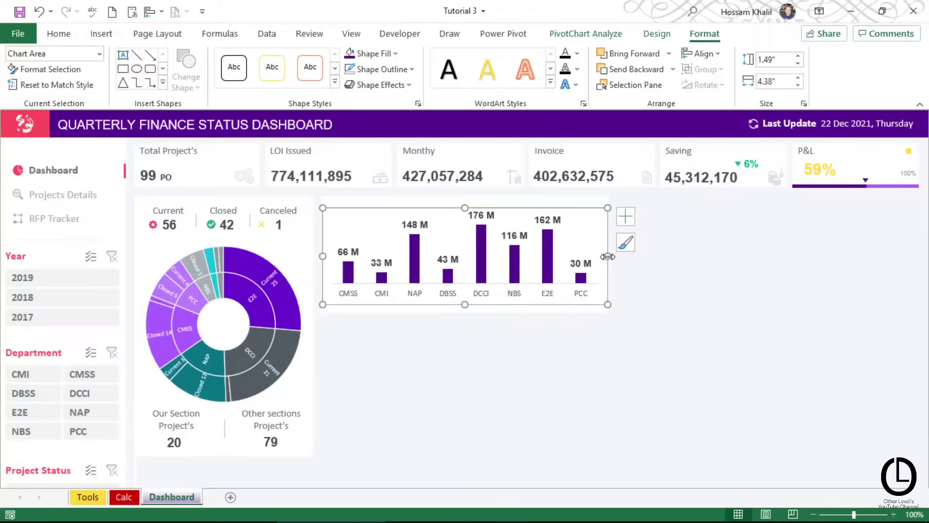
drag(322, 256, 314, 256)
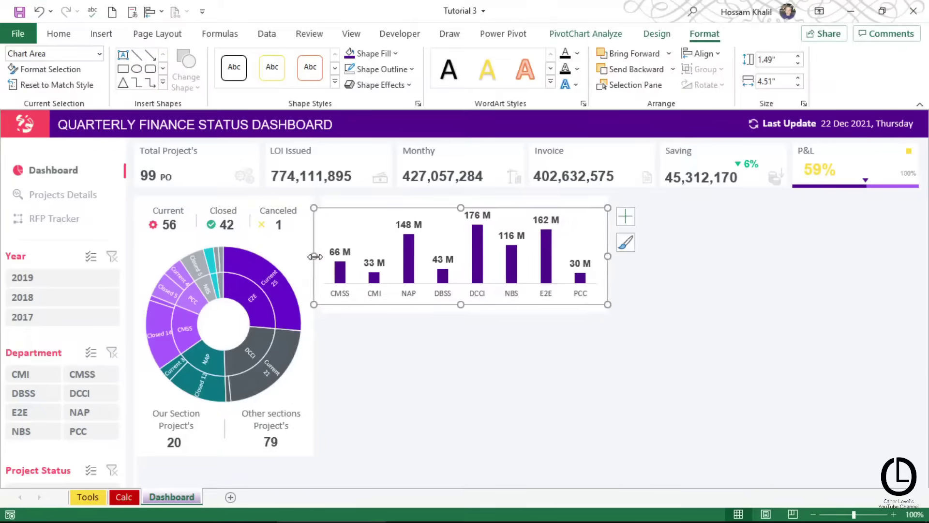
click(395, 53)
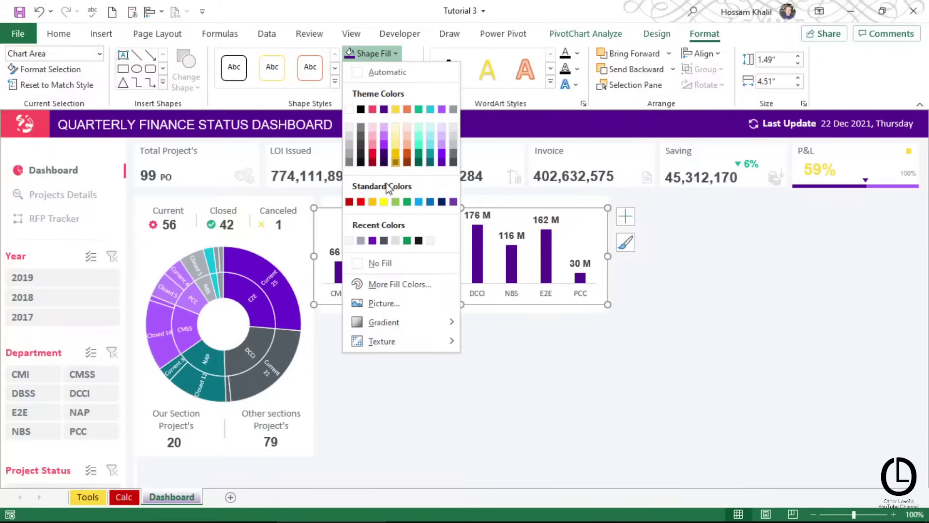
click(379, 262)
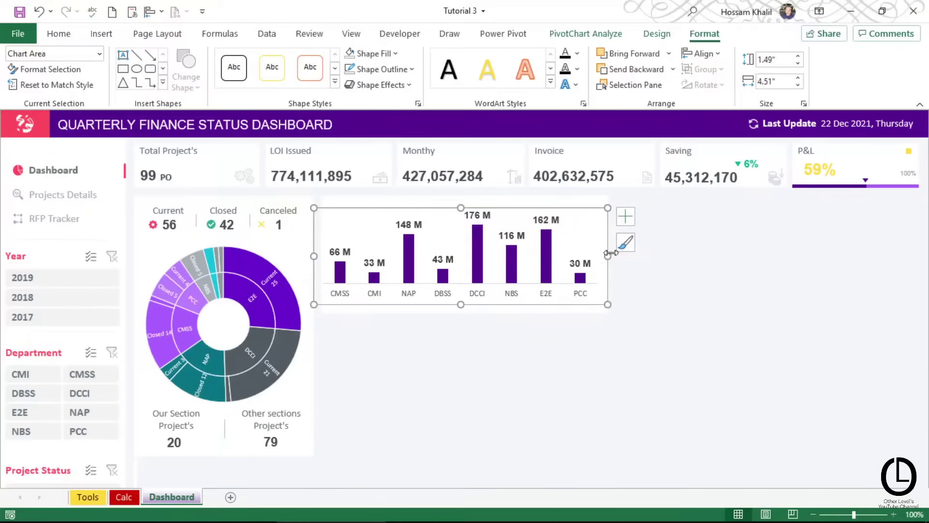
drag(608, 256, 611, 257)
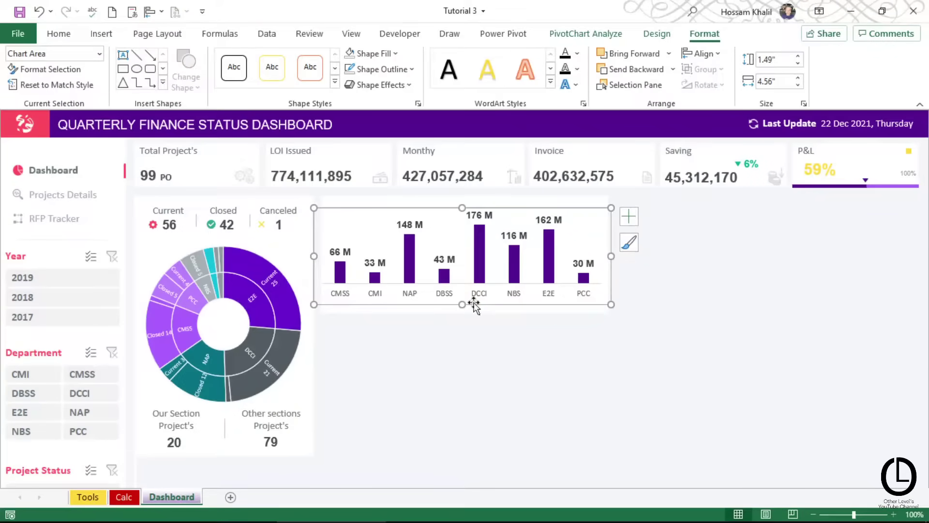
drag(502, 210, 503, 221)
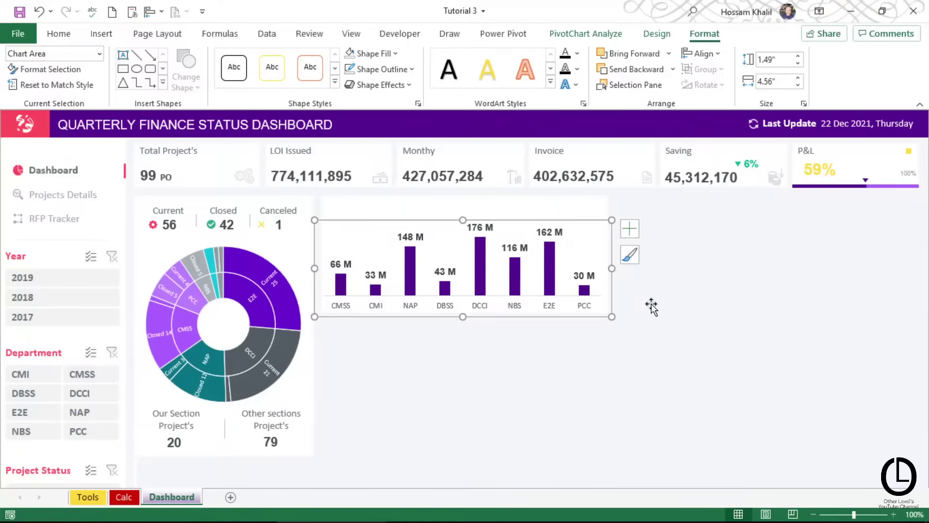
Remove the outline from the bar chart
click(568, 372)
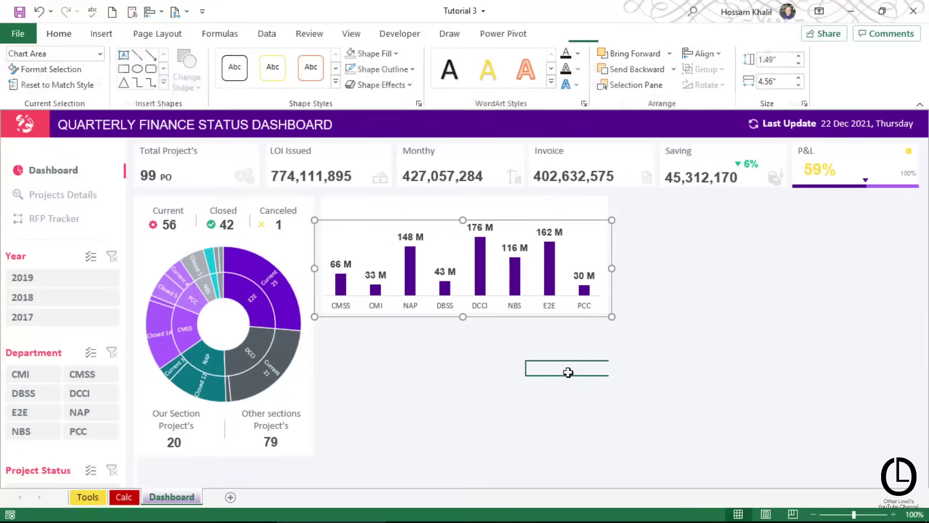
click(368, 224)
click(383, 69)
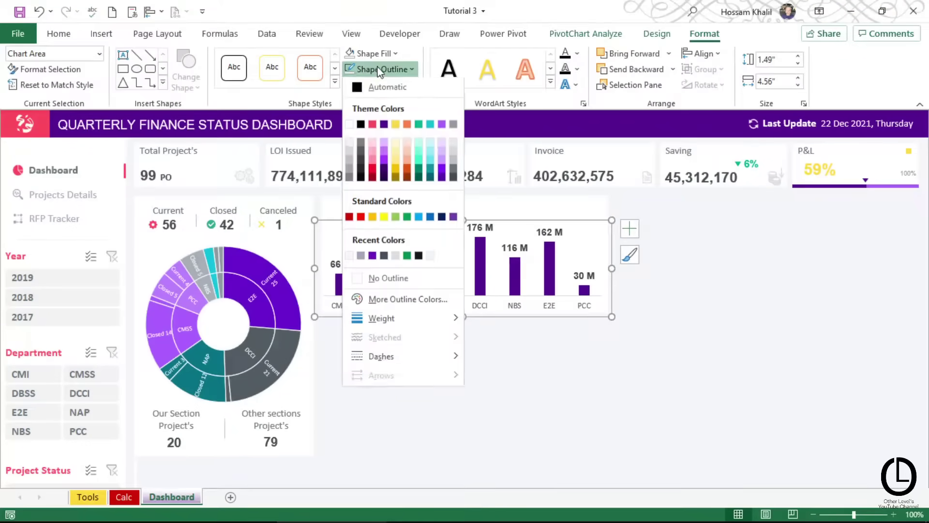
click(385, 280)
click(426, 385)
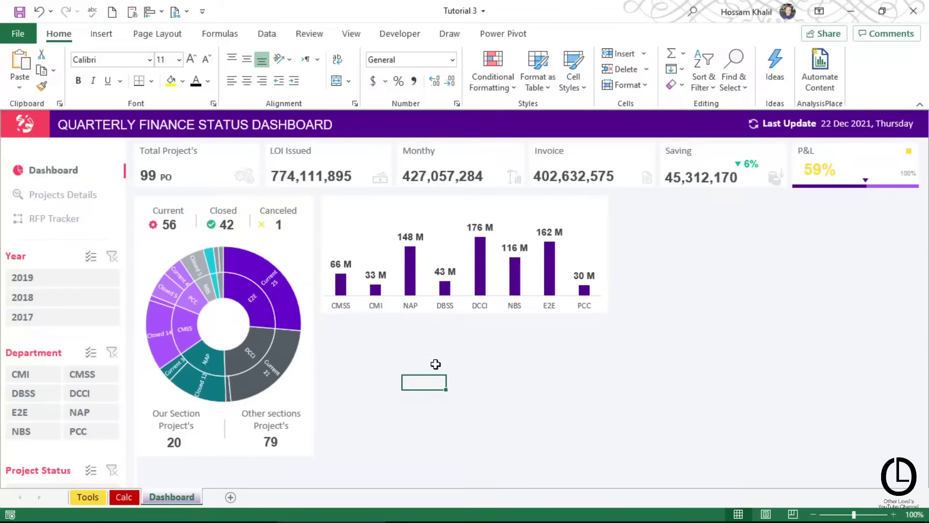
click(275, 209)
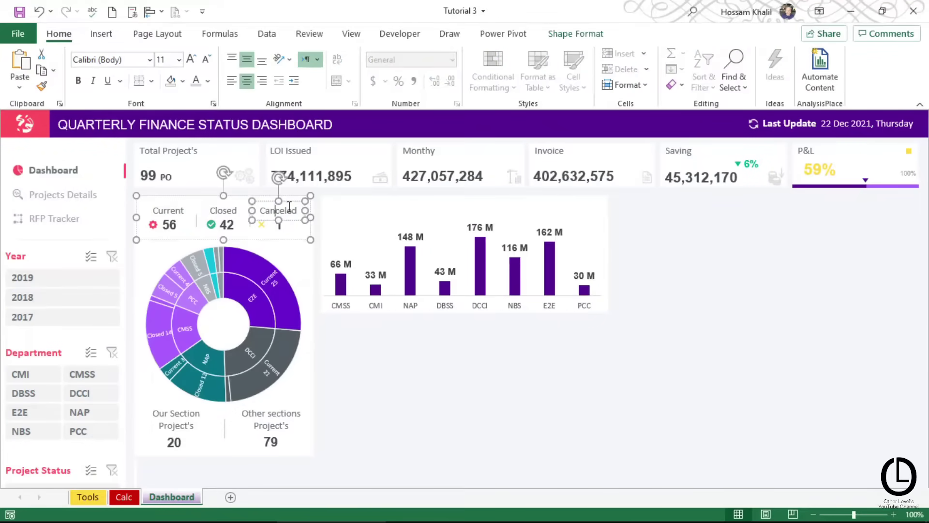
Paste a copy of the Canceled label onto the chart's top-left and retype it as left-aligned single-line "Projects budget by Department's"
click(386, 360)
click(438, 344)
key(ctrl+v)
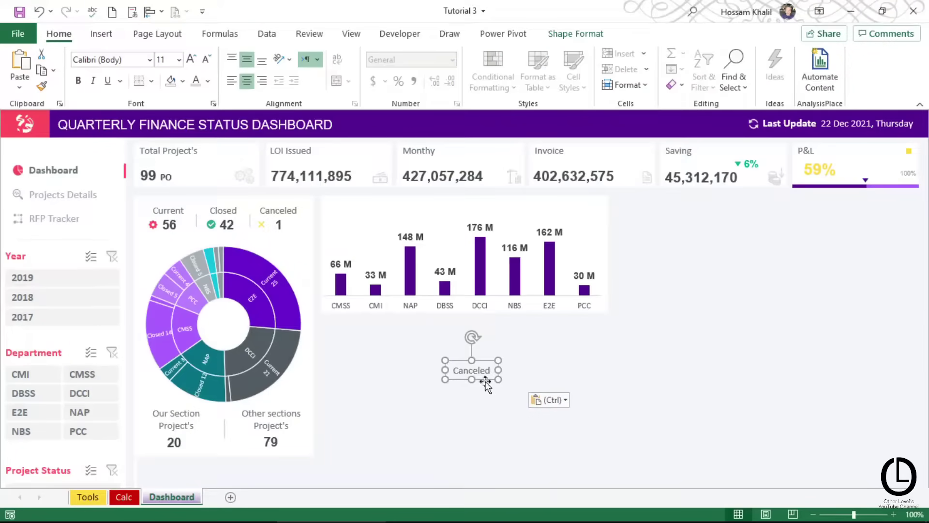
drag(485, 382, 362, 215)
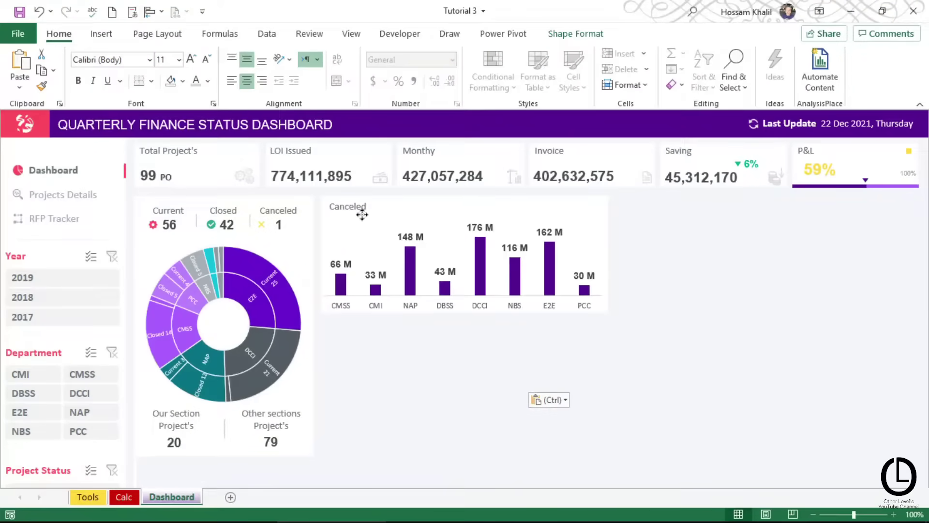
double_click(349, 208)
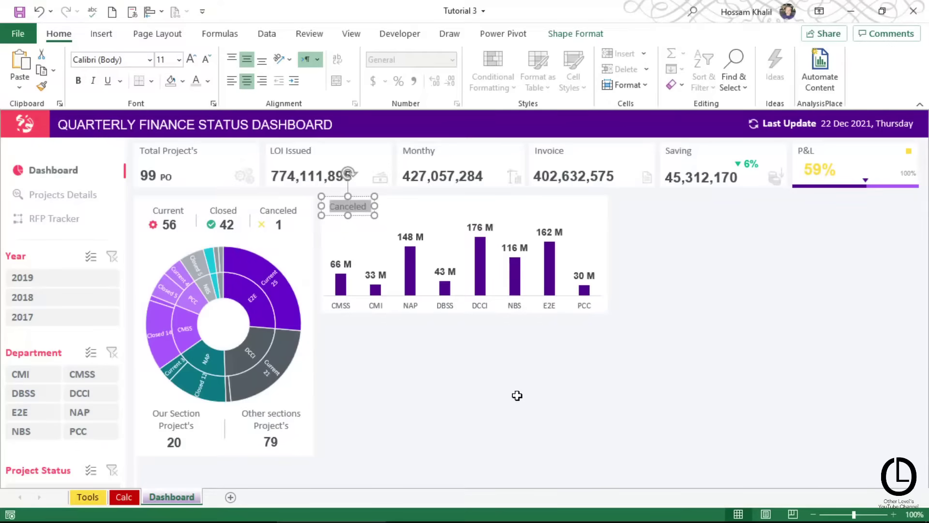
text(P)
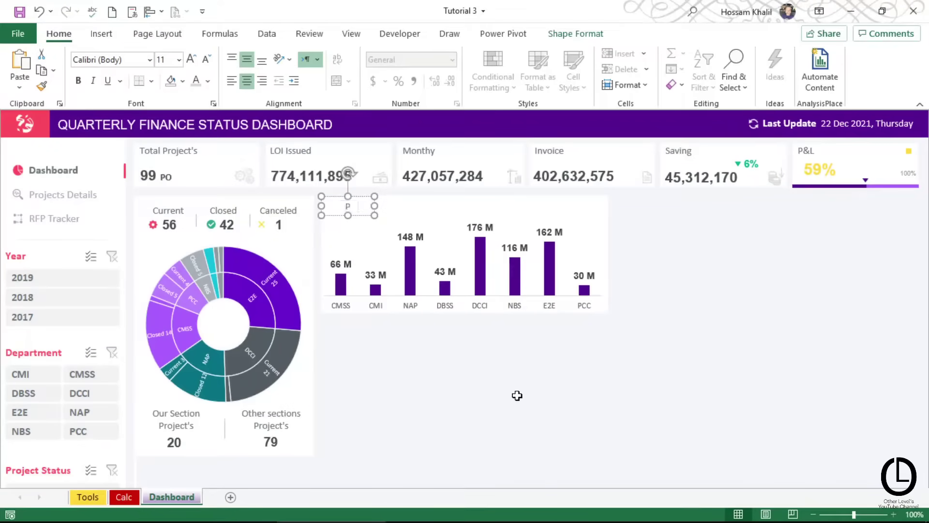
text(roje)
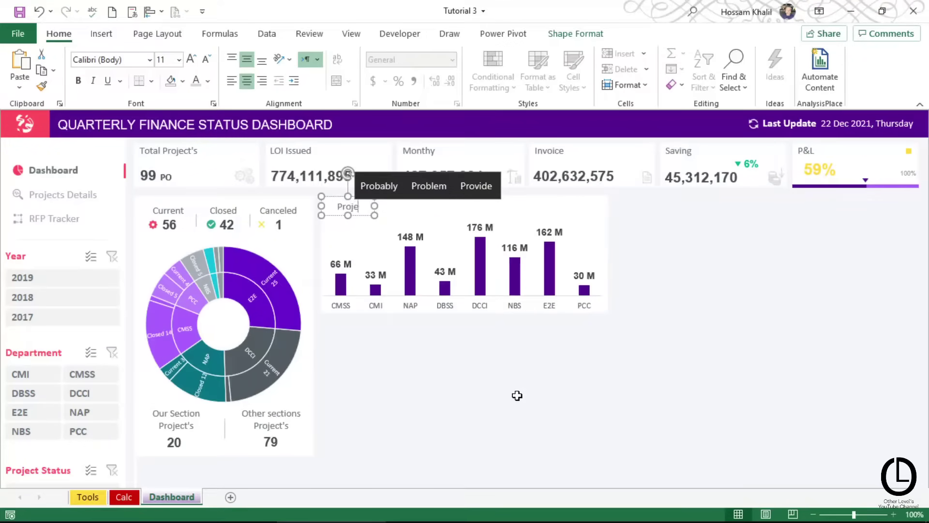
text(cts)
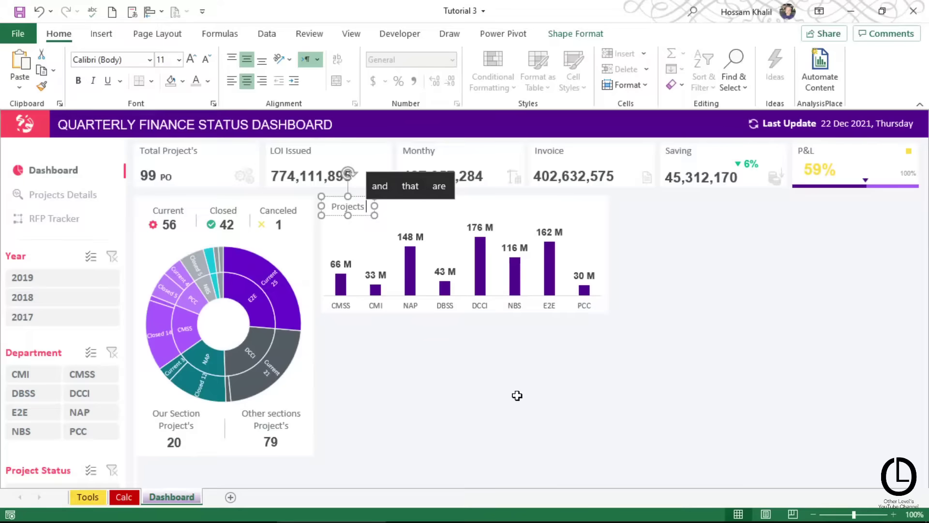
text( bud)
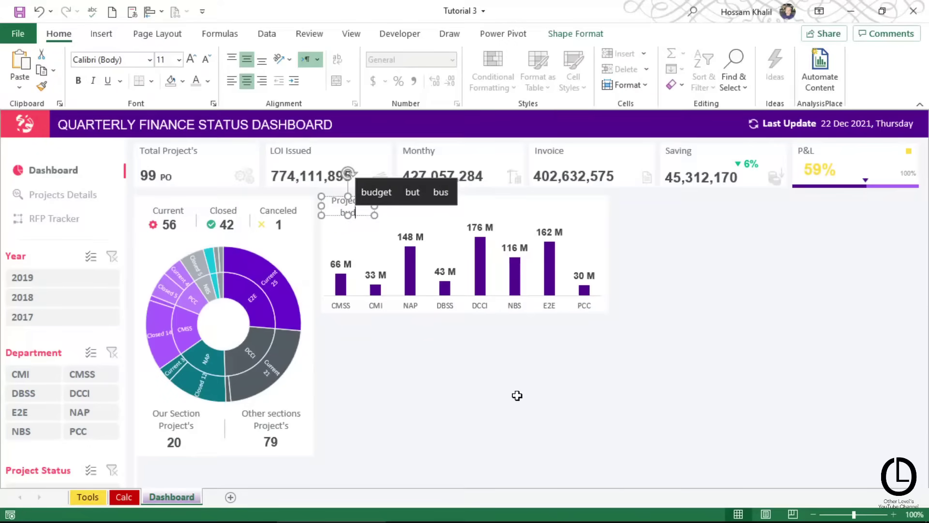
text(get)
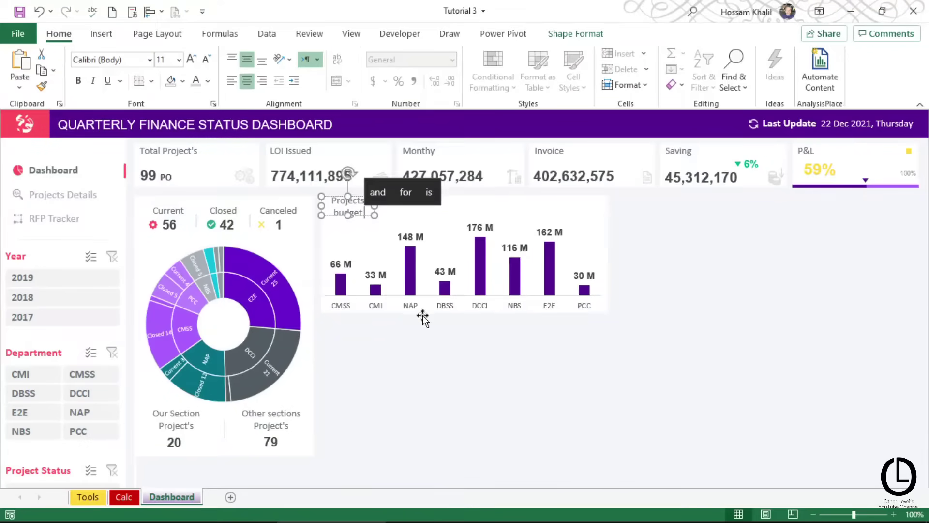
text( by )
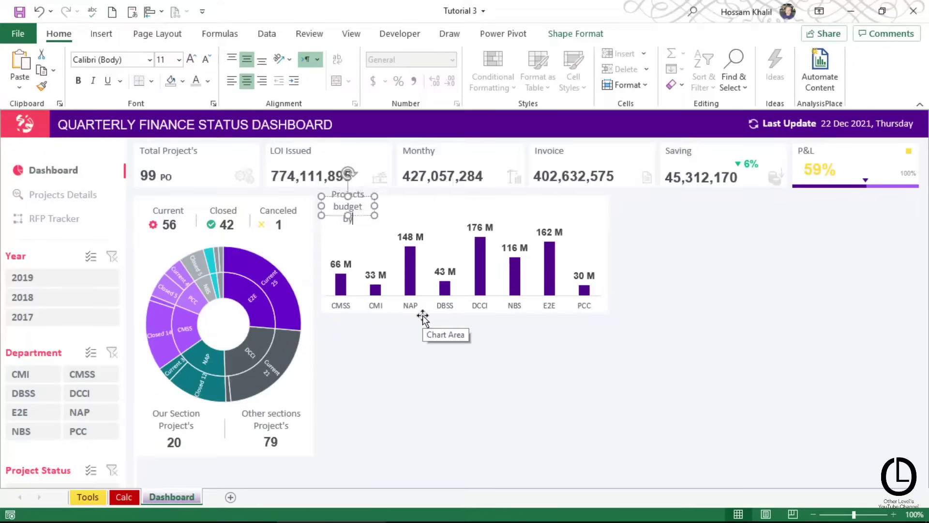
text(Depart)
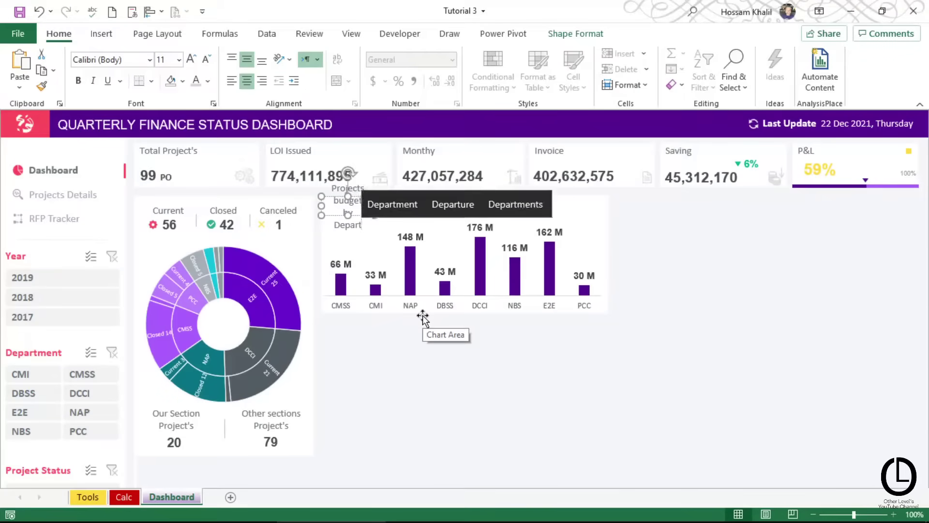
text(ments)
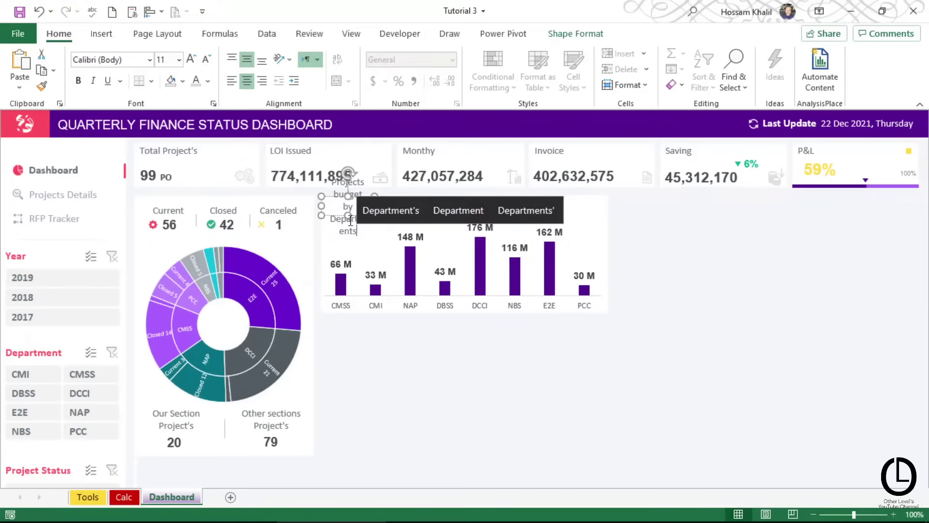
click(368, 209)
drag(373, 206, 477, 207)
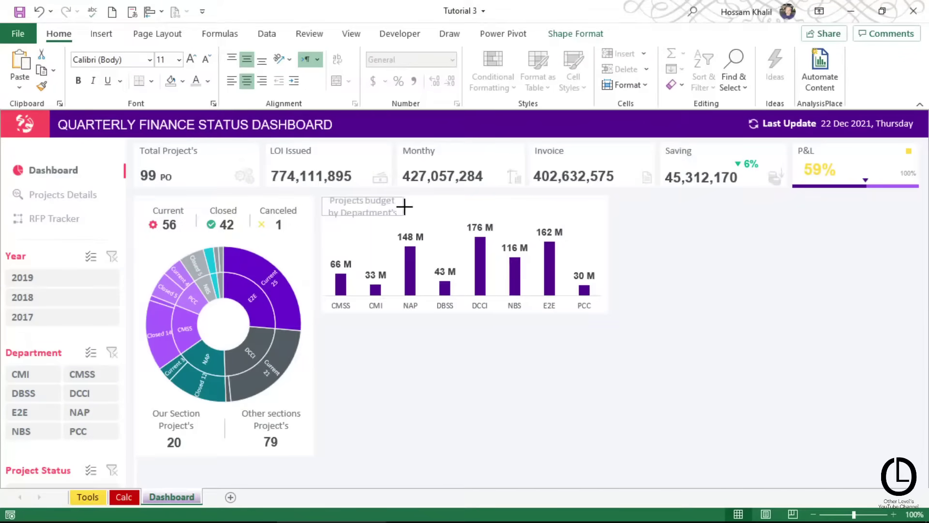
click(233, 83)
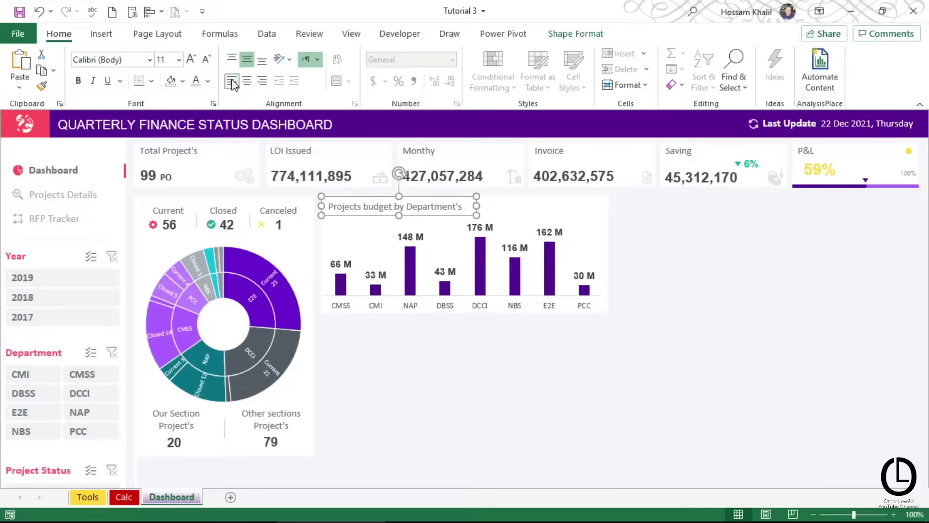
click(397, 344)
Draw a rectangle below the bar chart
click(478, 356)
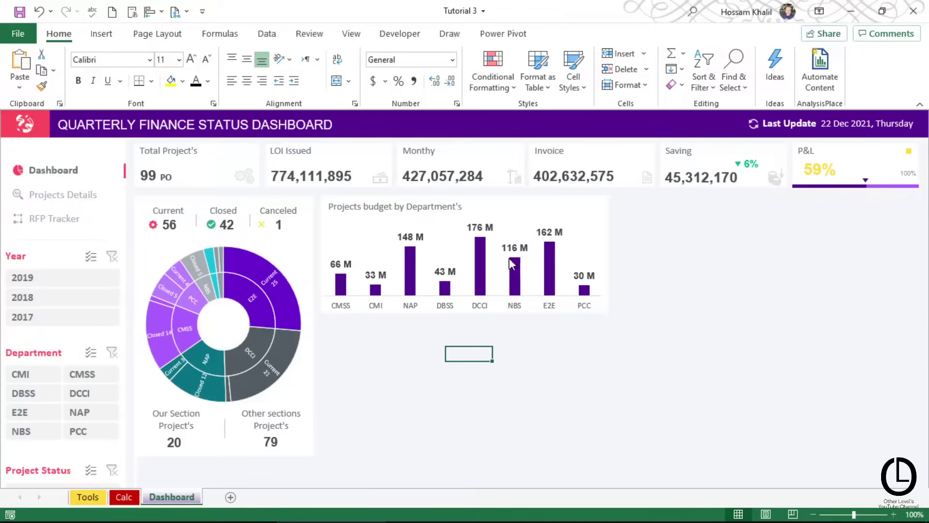
click(101, 34)
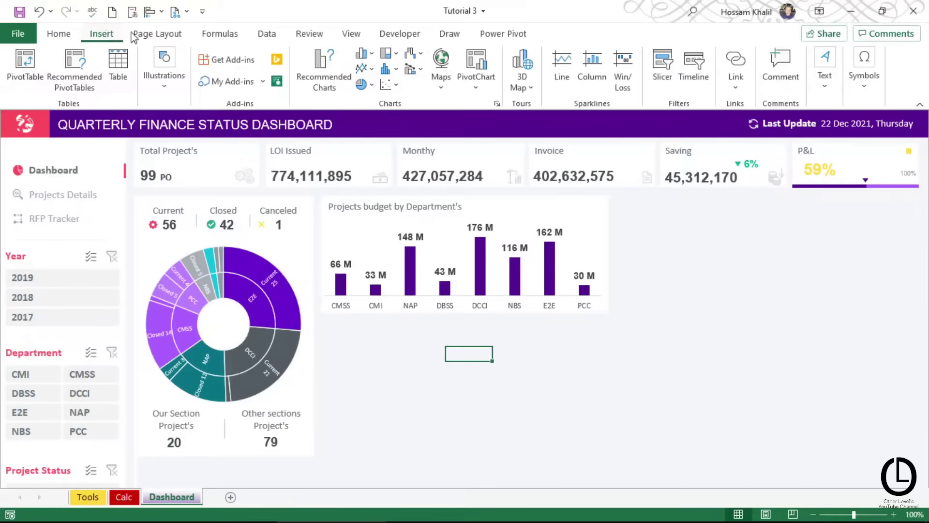
click(161, 89)
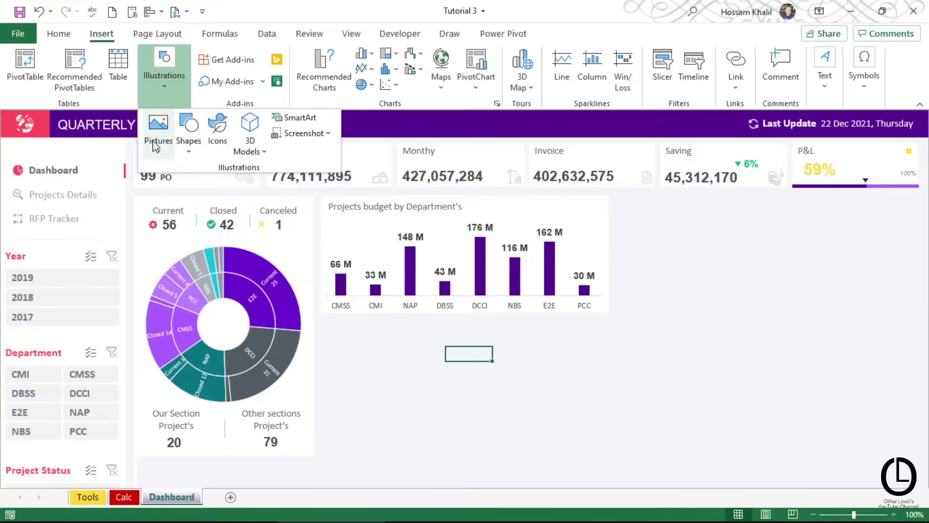
click(188, 141)
click(225, 190)
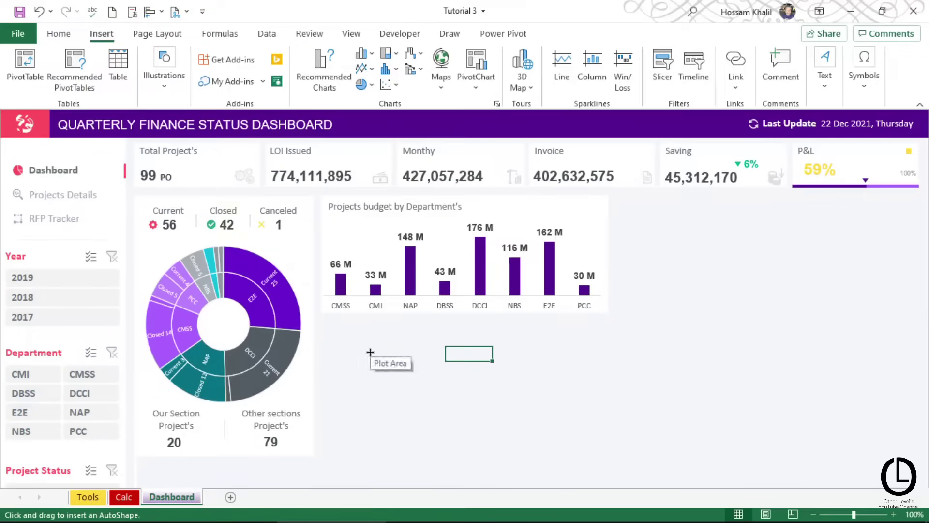
drag(326, 321, 607, 447)
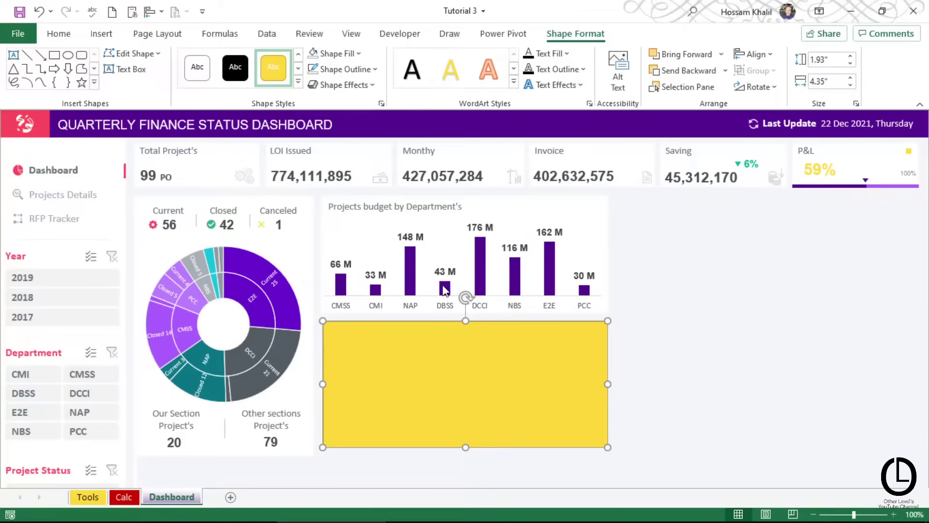
Top-align the bar chart with the donut card and left-align the rectangle with the bar chart
click(529, 198)
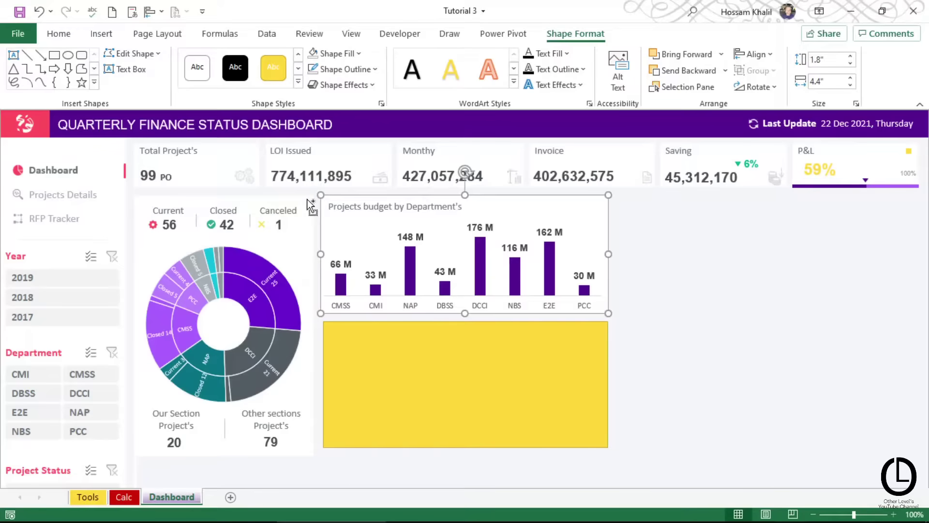
drag(311, 206, 398, 209)
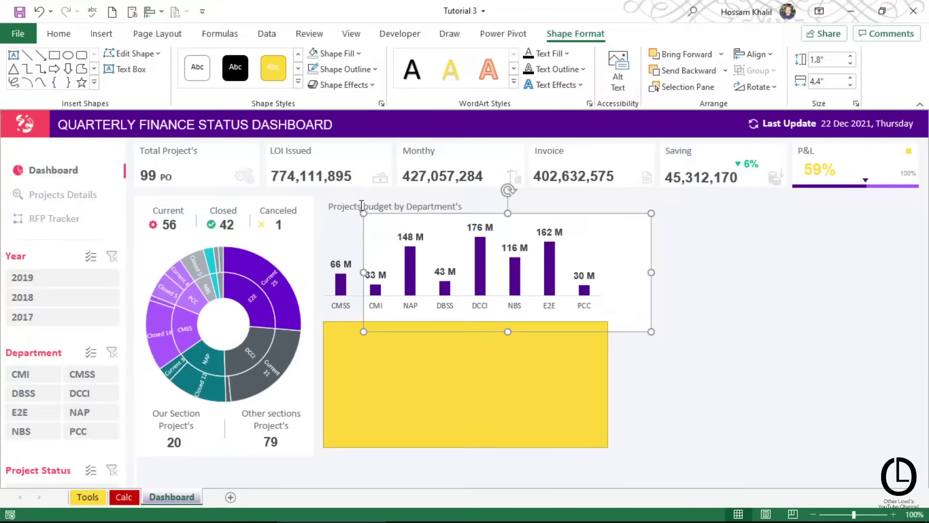
ctrl+click(300, 201)
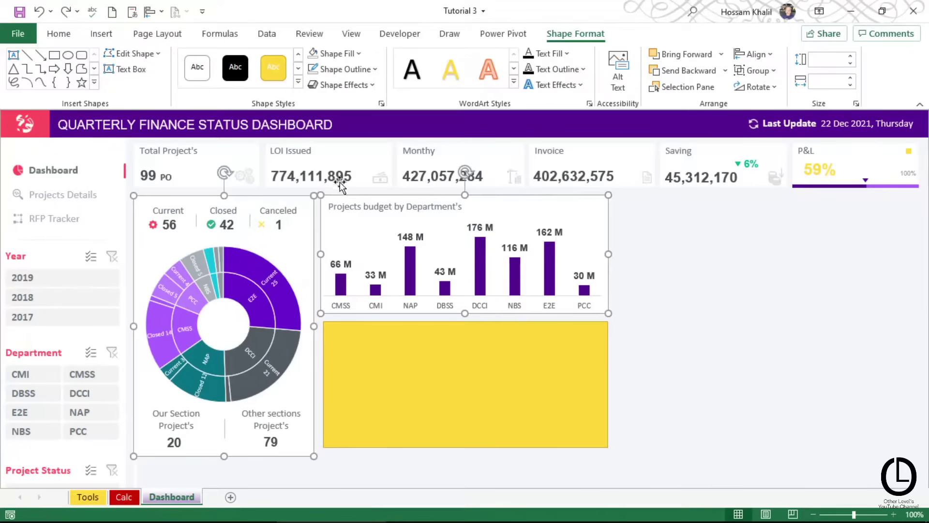
click(759, 56)
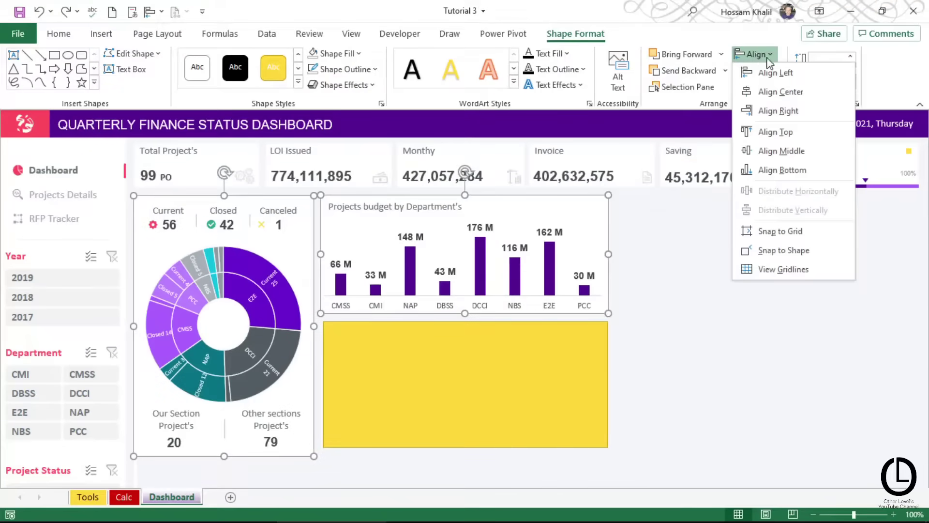
click(793, 129)
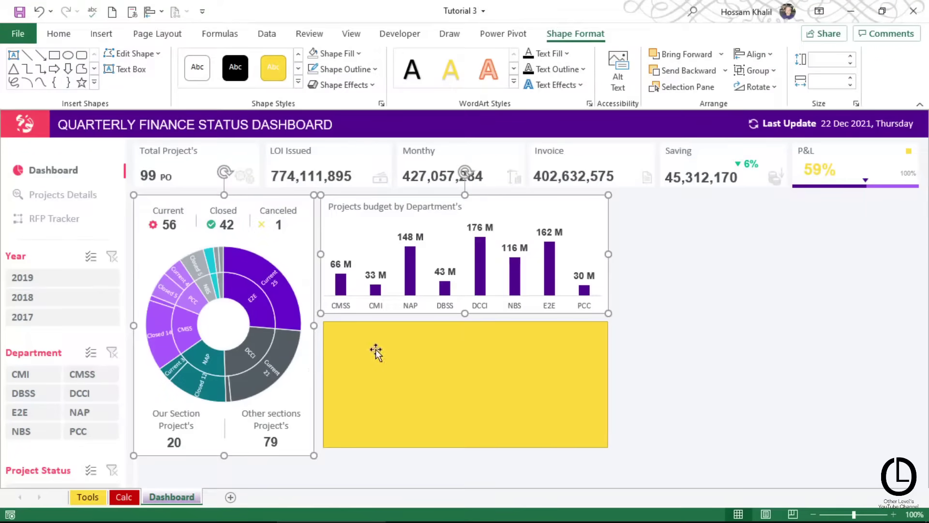
click(365, 333)
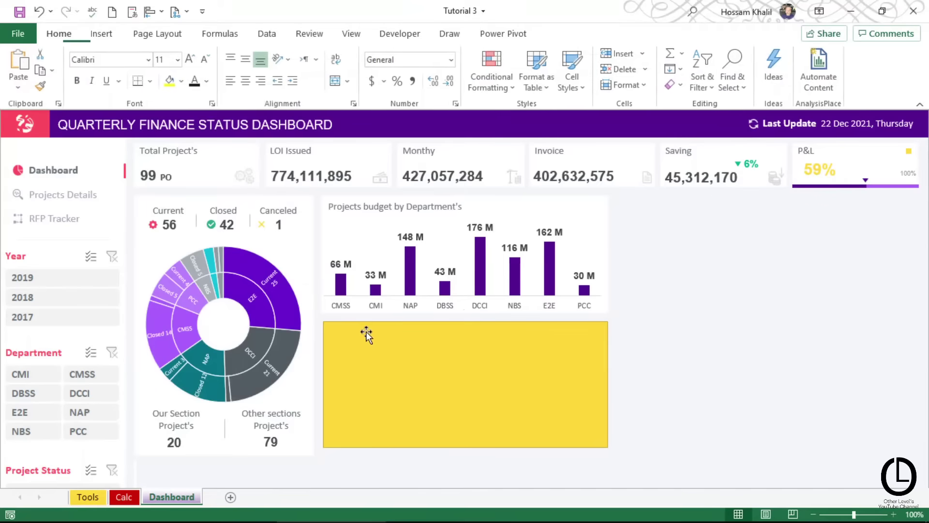
ctrl+click(335, 199)
click(754, 54)
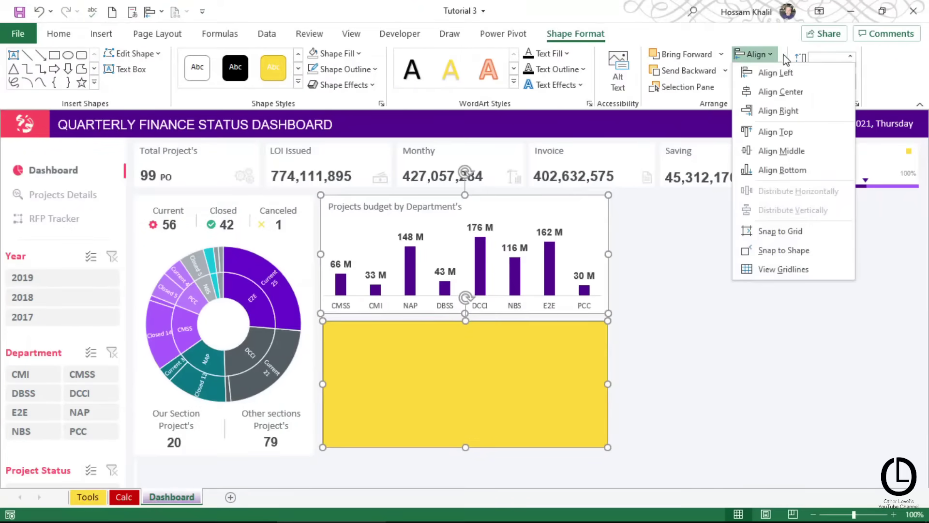
click(771, 72)
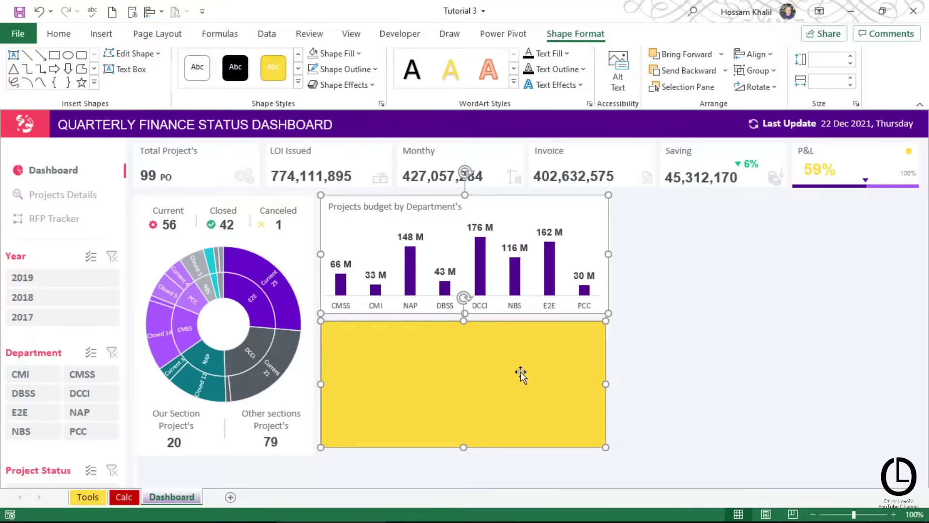
Size the rectangle to about 2.05" tall by 4.4" wide and fill it white
click(481, 355)
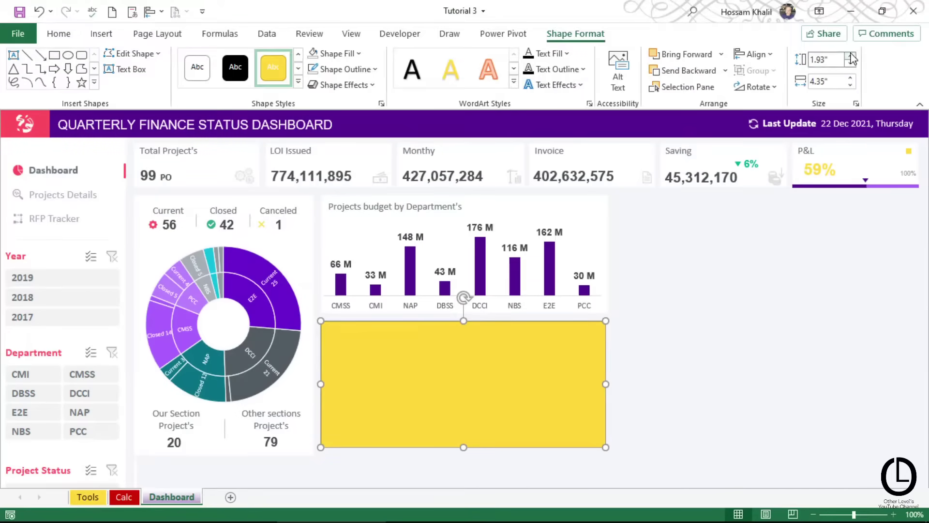
click(851, 57)
click(851, 56)
click(850, 56)
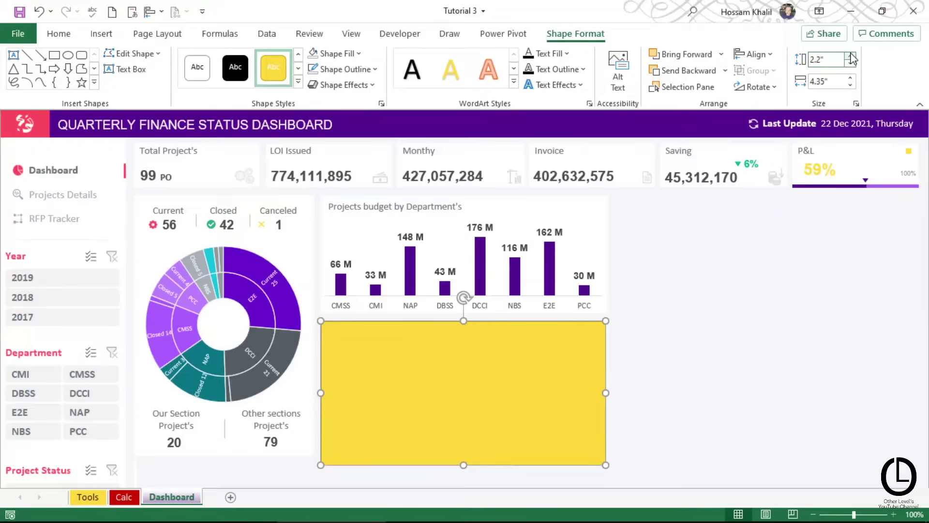
click(850, 64)
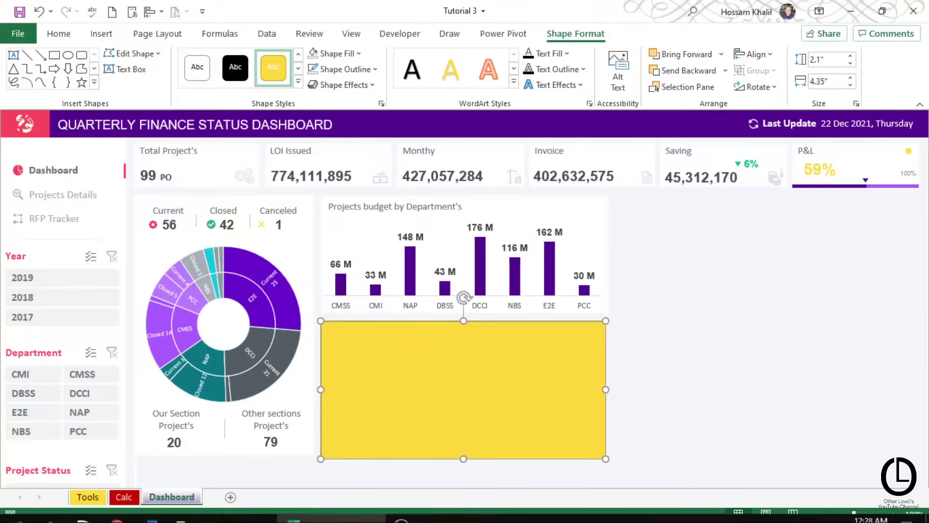
drag(464, 458, 465, 455)
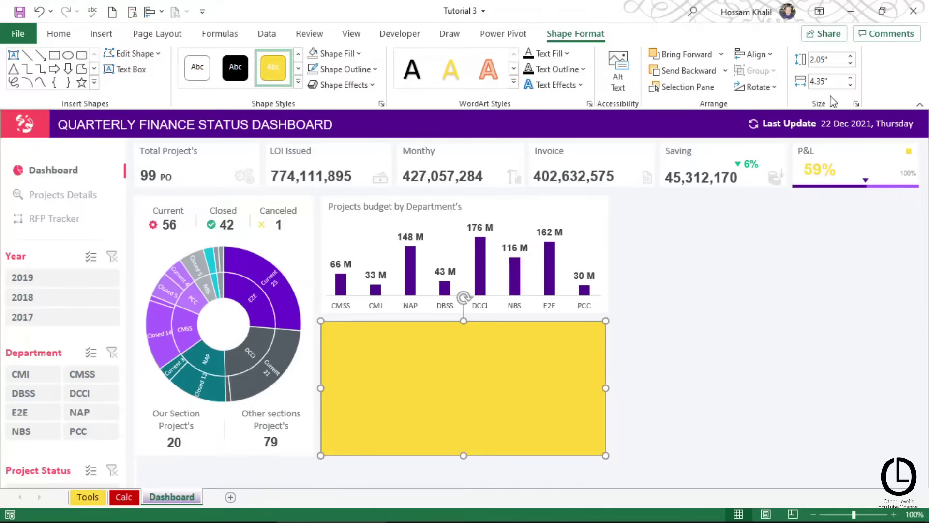
triple_click(827, 81)
text(4.4)
key(Return)
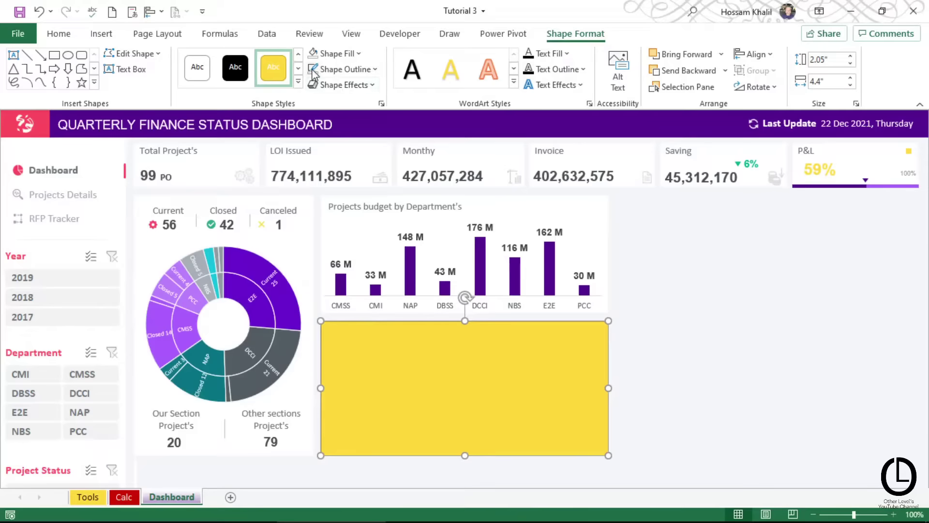
click(331, 57)
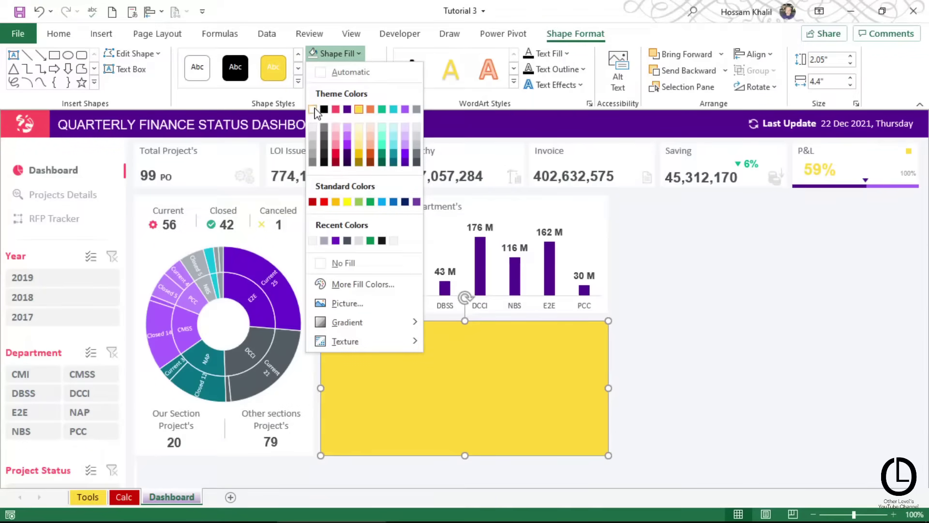
click(394, 241)
click(658, 361)
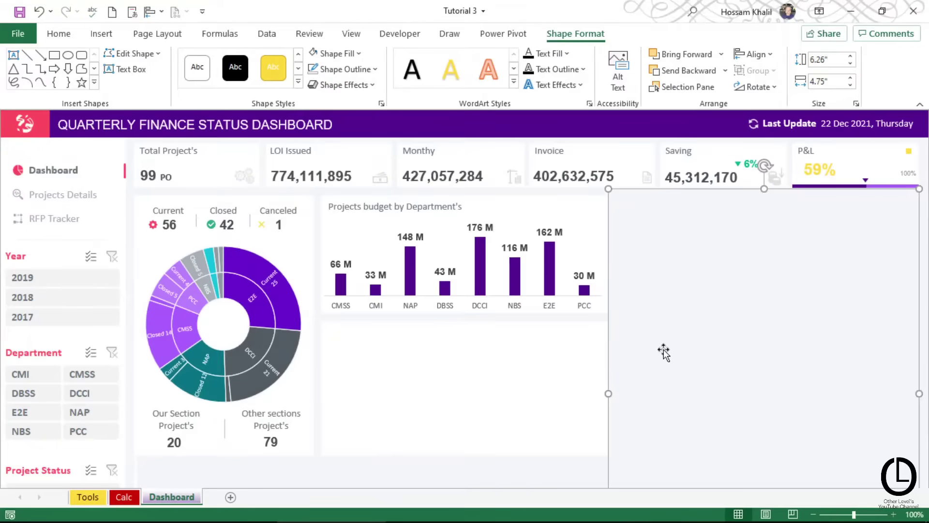
Create a line PivotChart from the Targets/Actual pivot on Calc and move it to the Dashboard
key(Escape)
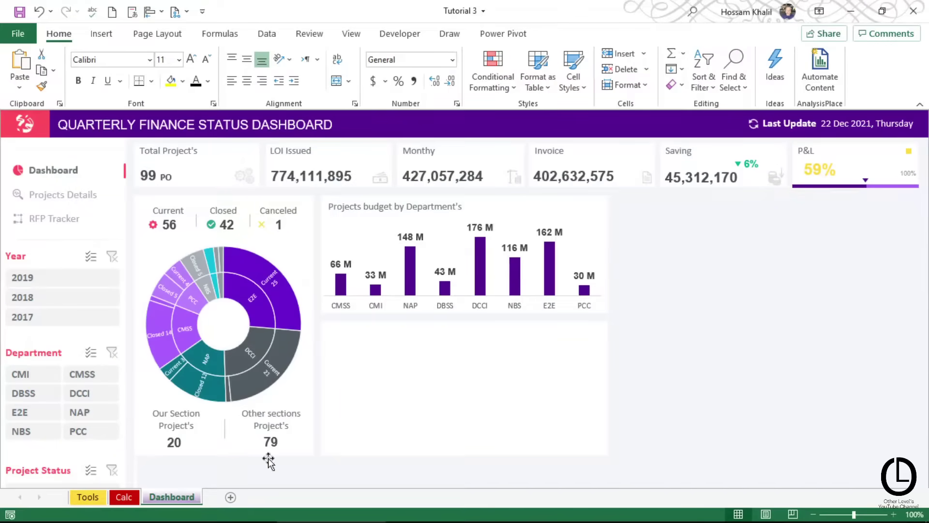
click(126, 498)
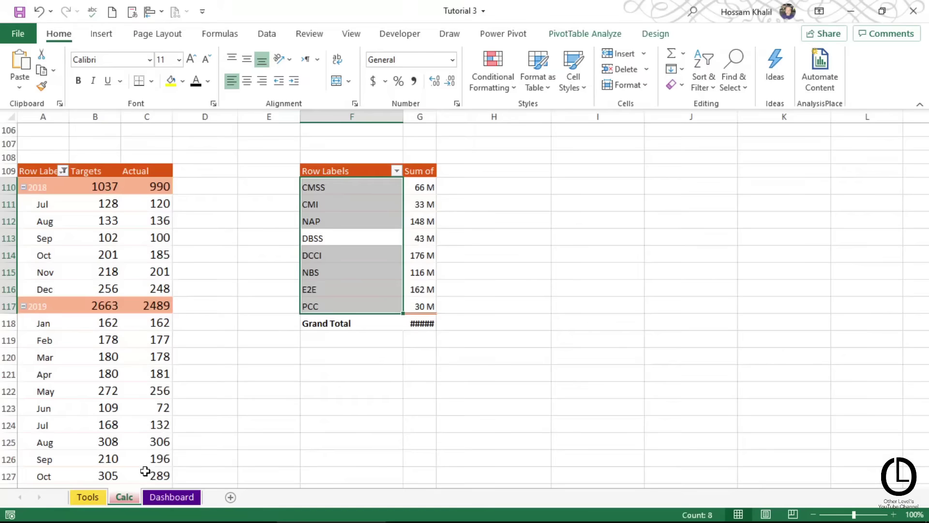
click(112, 342)
click(108, 35)
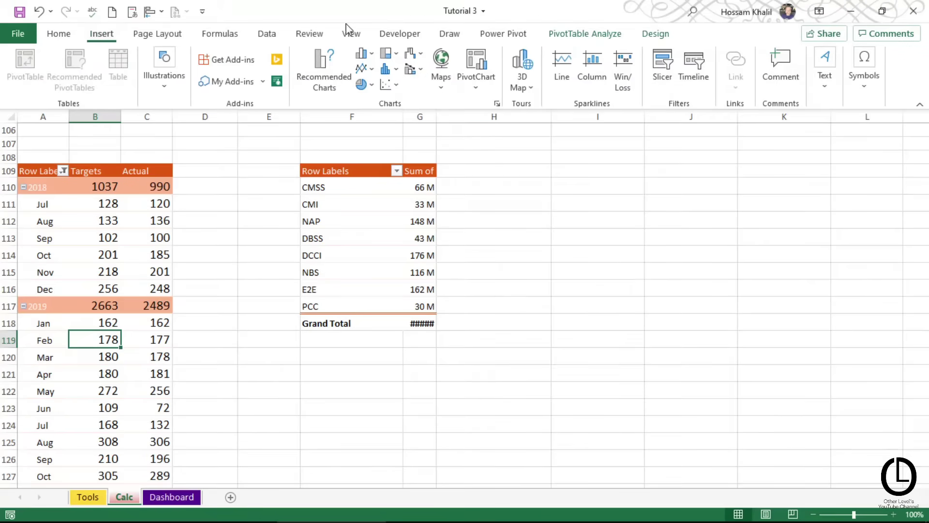
click(476, 63)
click(292, 162)
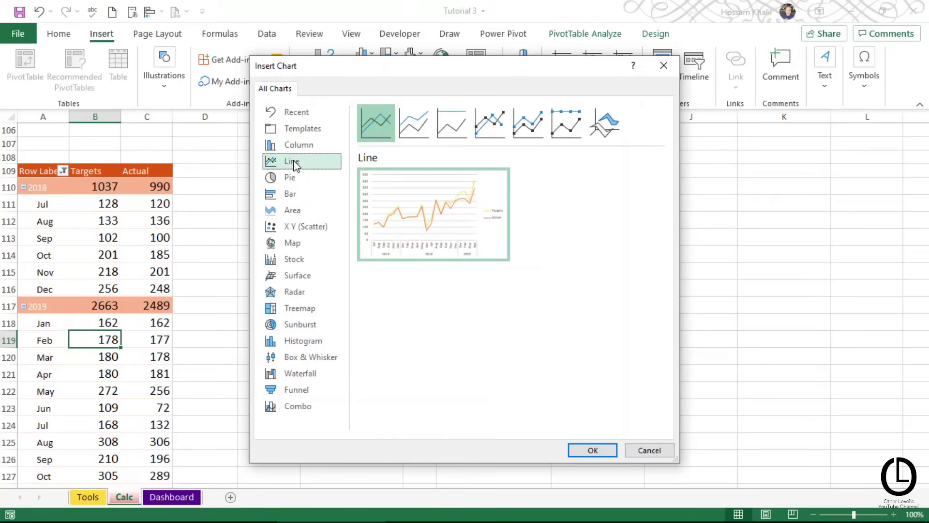
mouse_move(434, 214)
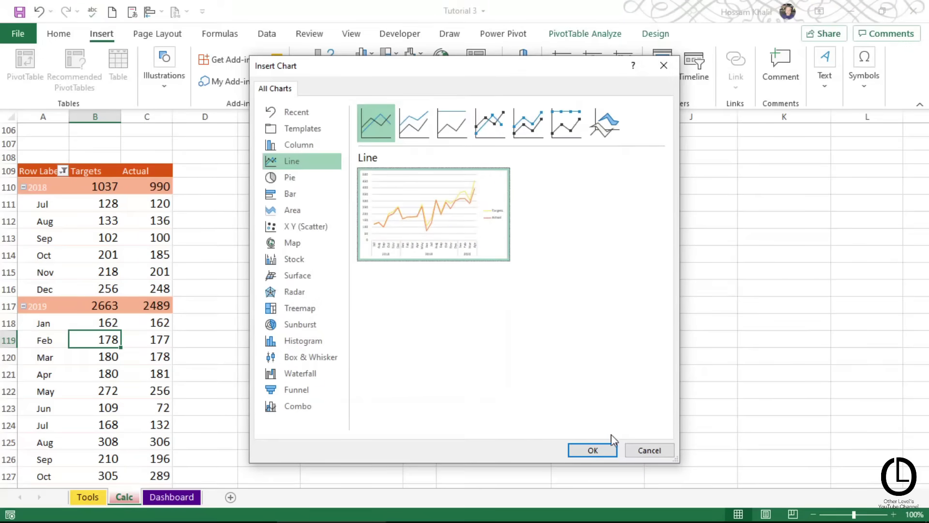
click(595, 448)
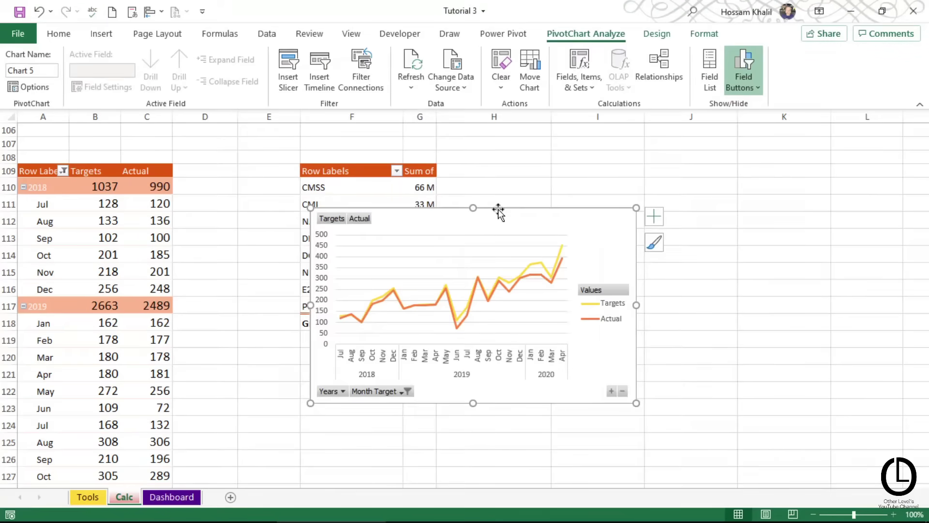
key(ctrl+x)
click(180, 494)
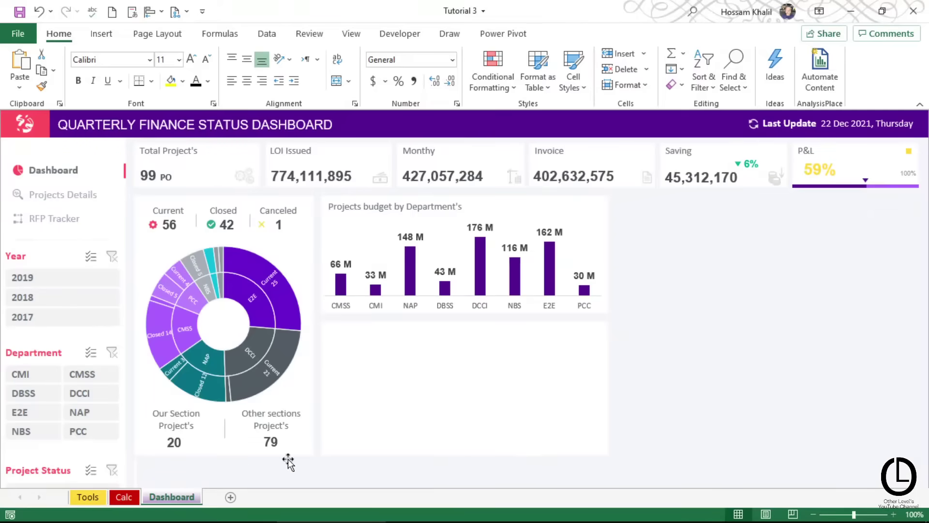
key(ctrl+v)
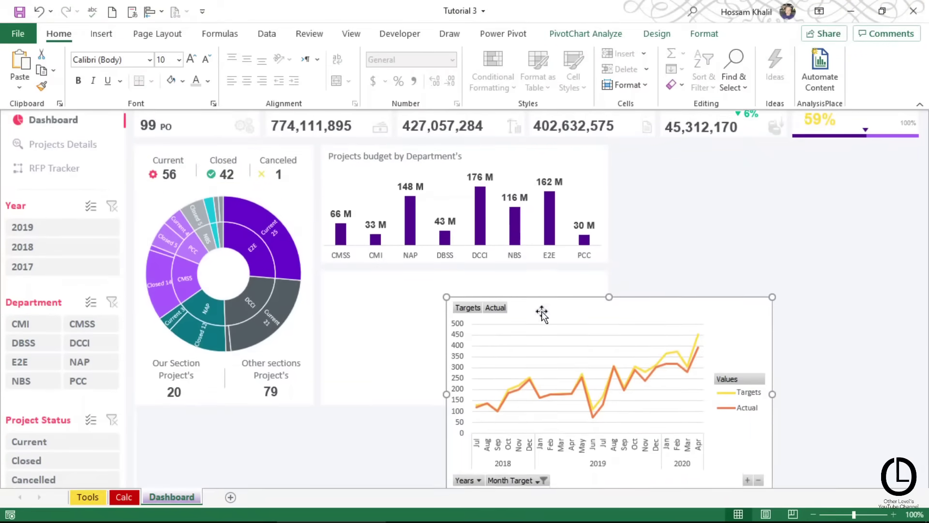
Move the line chart under the budget bar chart and hide its field buttons
scroll(547, 319, down, 2)
drag(640, 290, 518, 259)
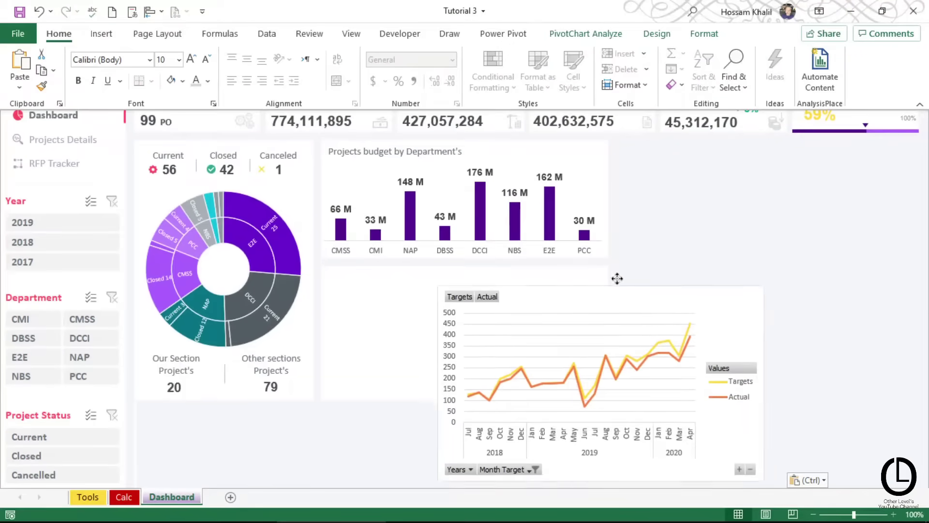
click(705, 33)
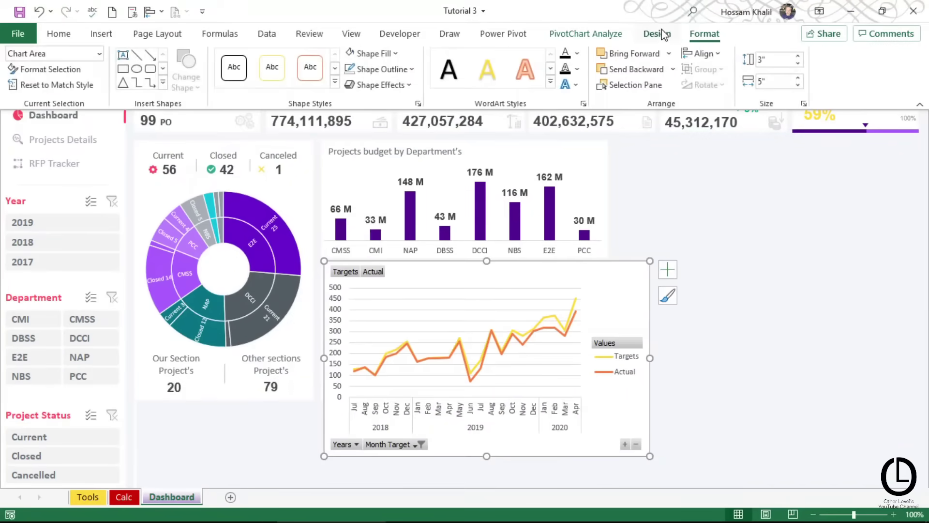
click(656, 34)
click(586, 33)
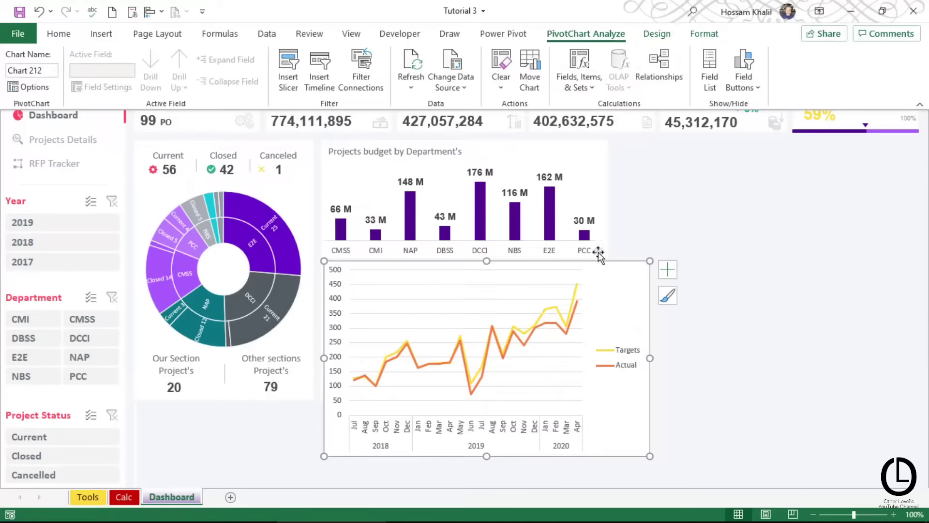
Remove the gridlines, put the legend at the bottom, and delete the vertical value axis
click(616, 353)
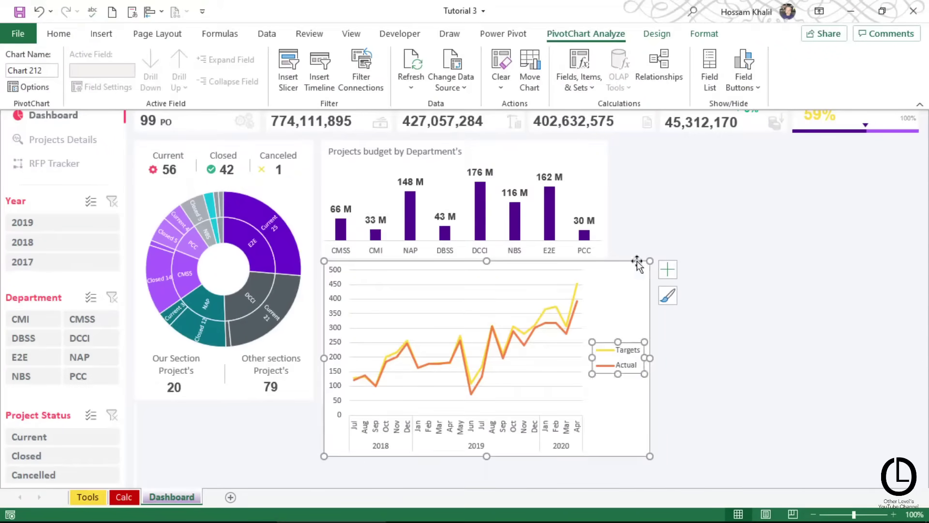
click(665, 272)
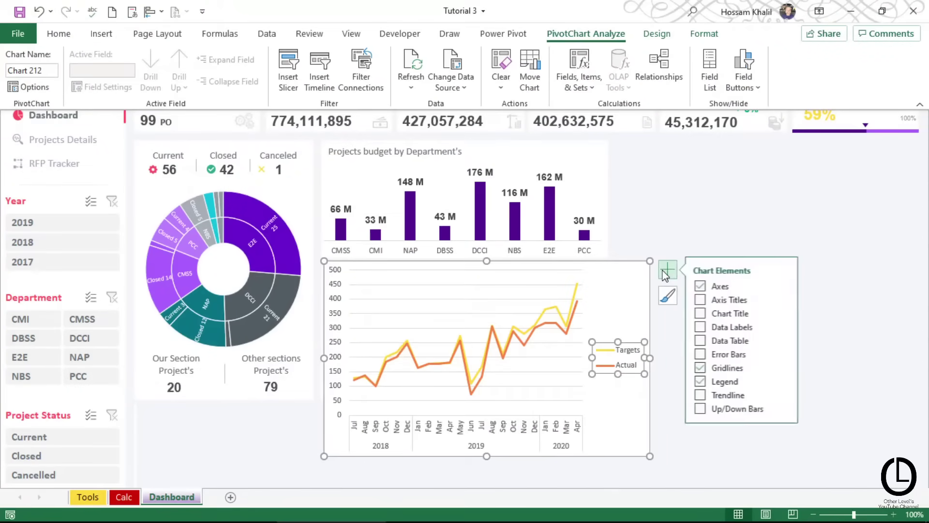
click(784, 370)
click(811, 370)
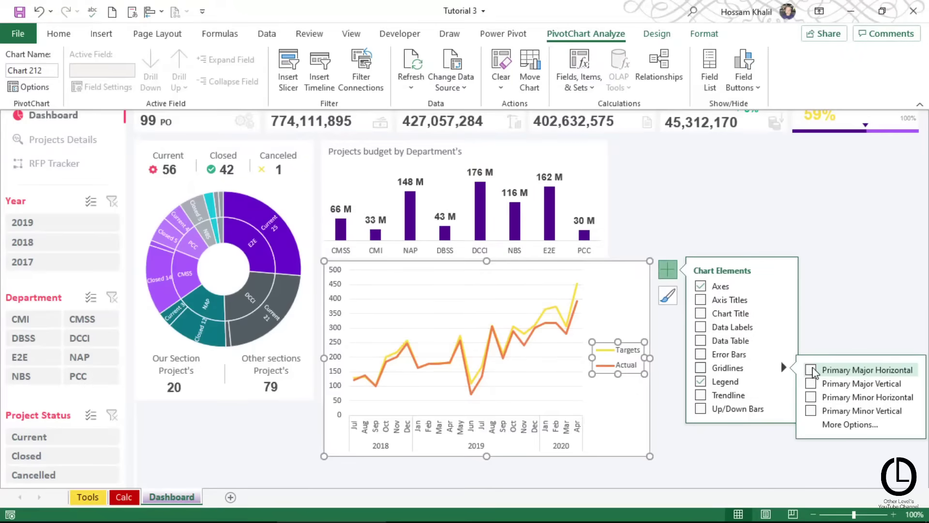
click(783, 381)
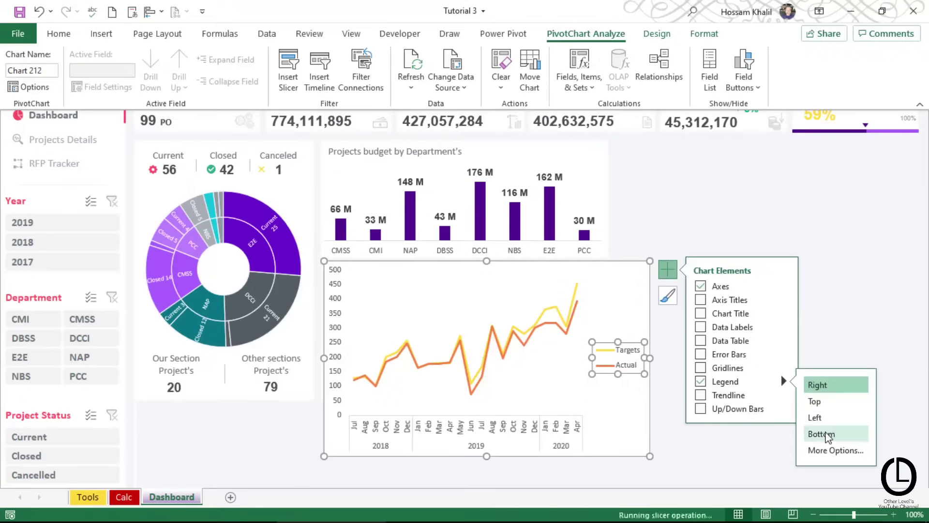
click(818, 434)
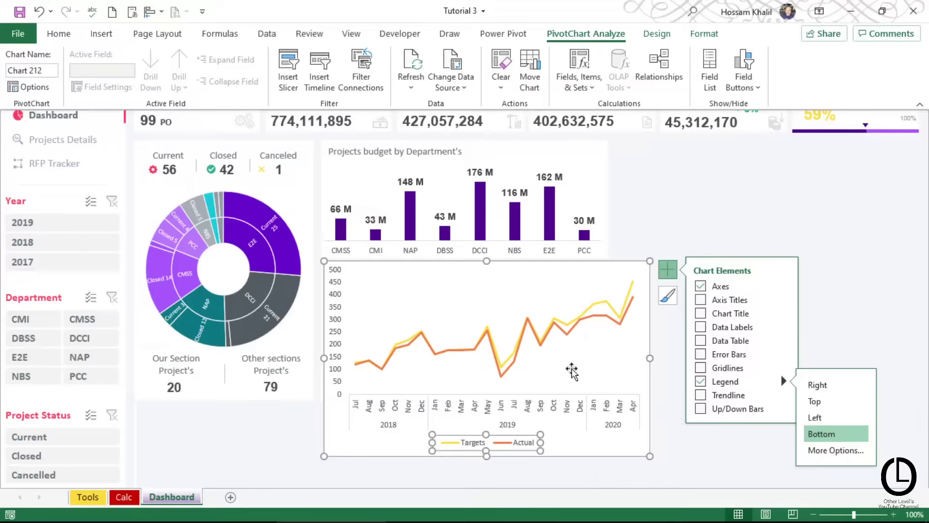
click(338, 298)
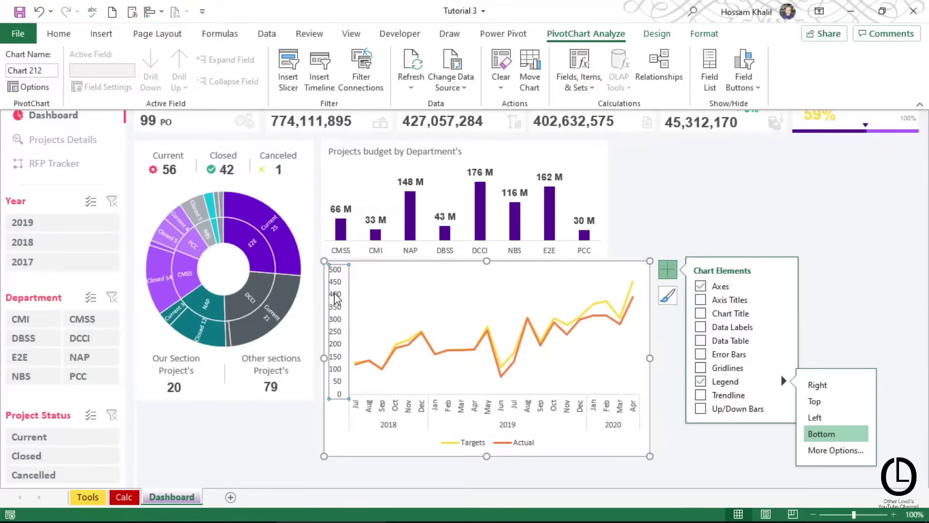
key(Delete)
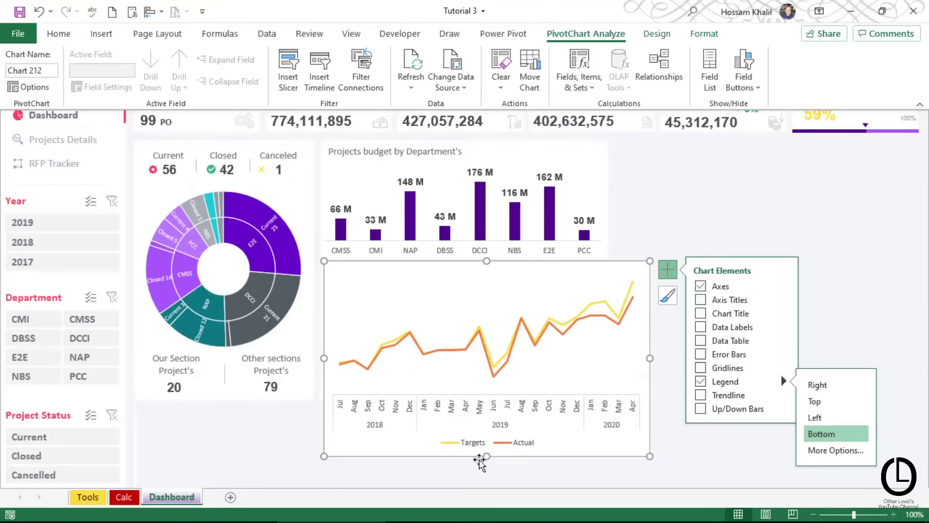
Give the line chart a transparent No Fill background
click(58, 34)
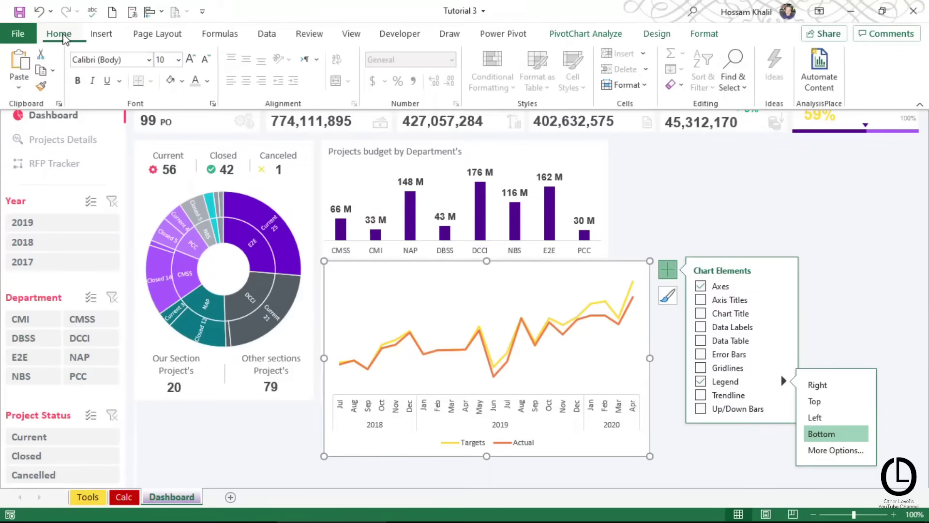
click(183, 81)
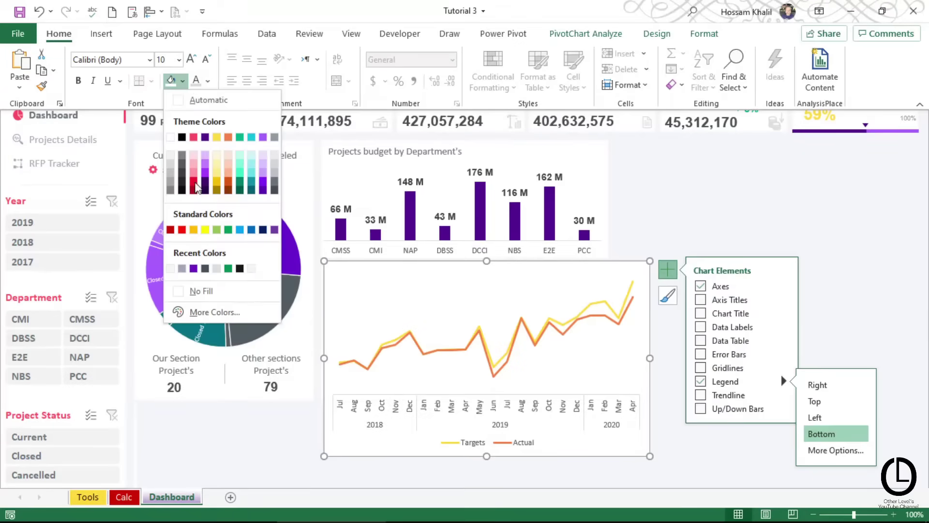
click(198, 290)
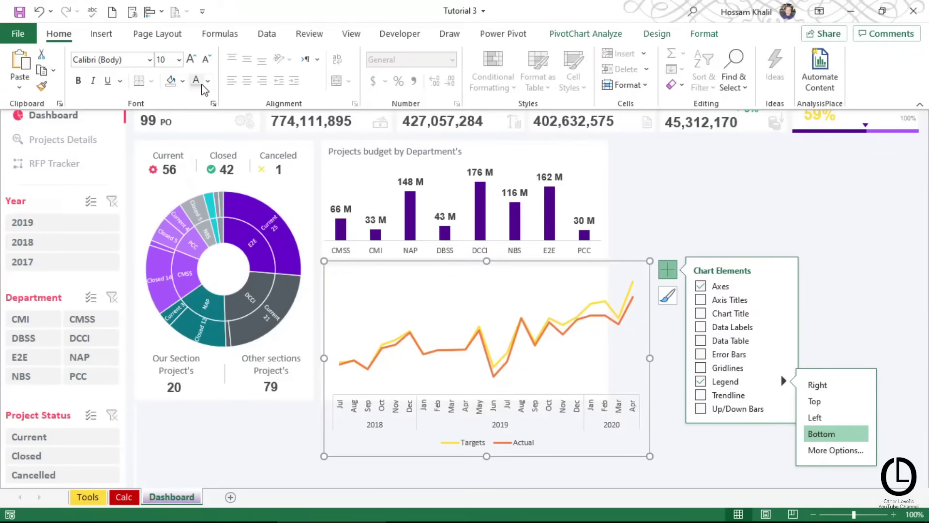
Remove the horizontal axis outline and drag the plot area's top edge down
click(449, 415)
click(704, 34)
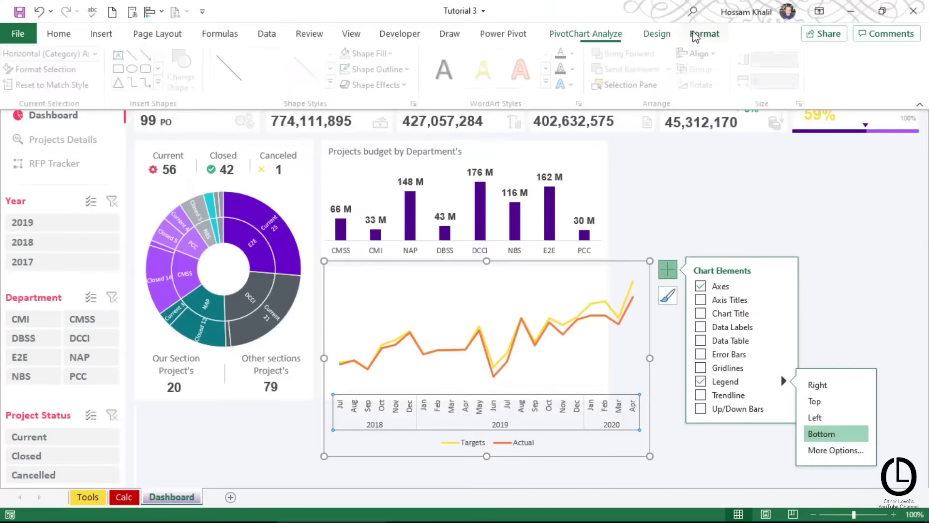
click(384, 69)
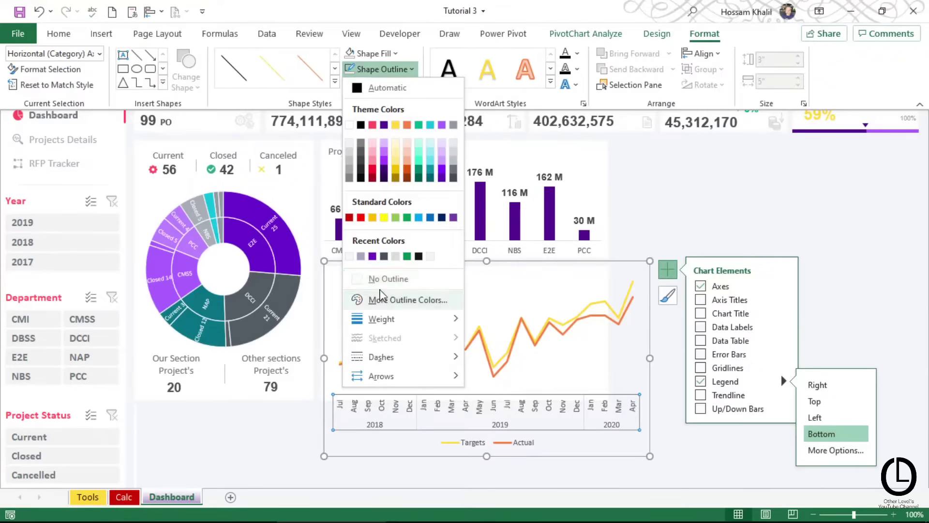
click(382, 282)
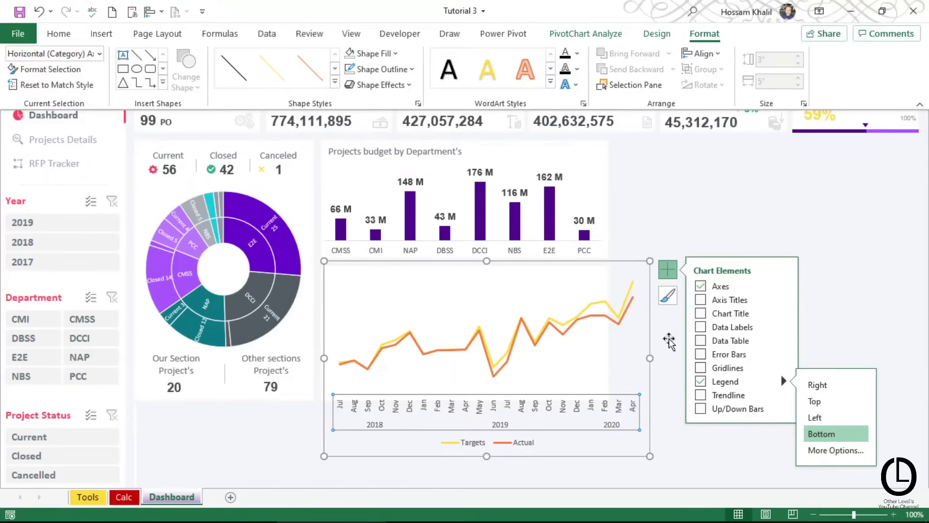
drag(487, 261, 486, 307)
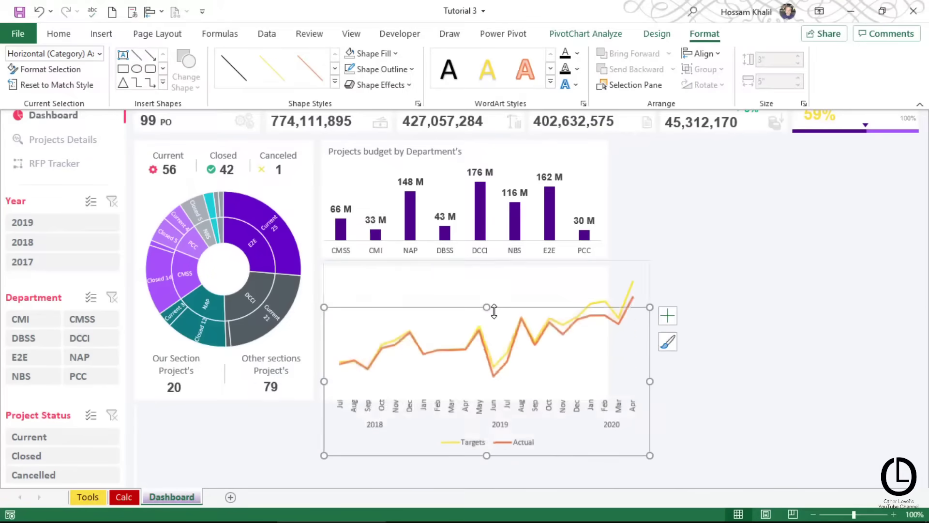
click(570, 286)
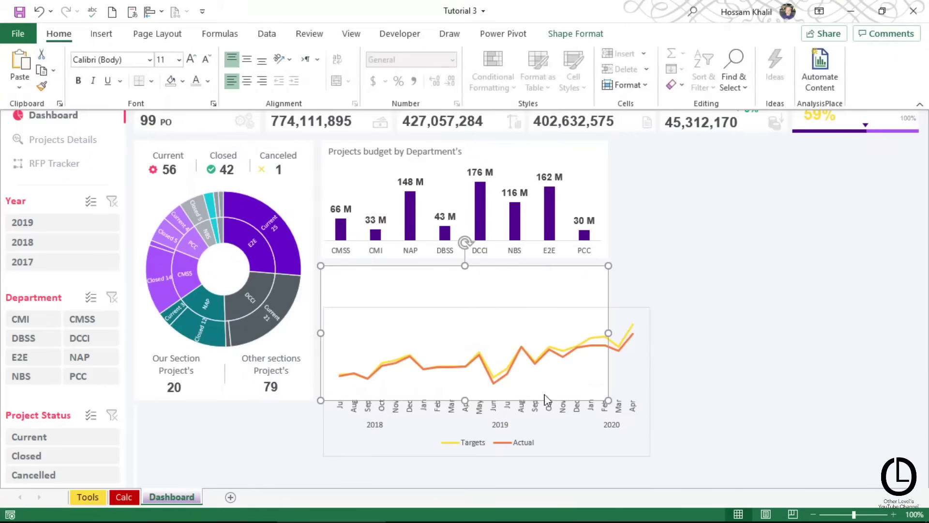
Remove the line chart's border, place it under the budget chart, and narrow it to 4.54 inches
click(619, 453)
click(705, 33)
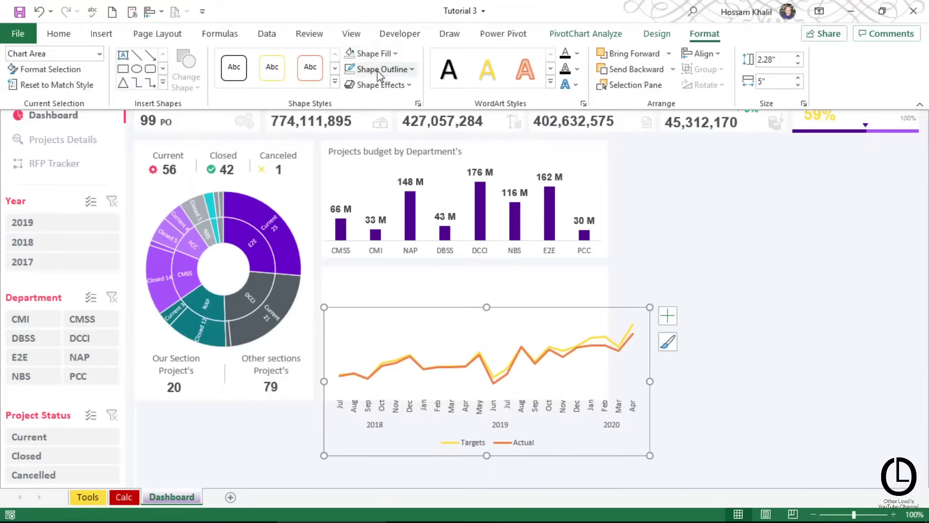
click(380, 69)
click(385, 277)
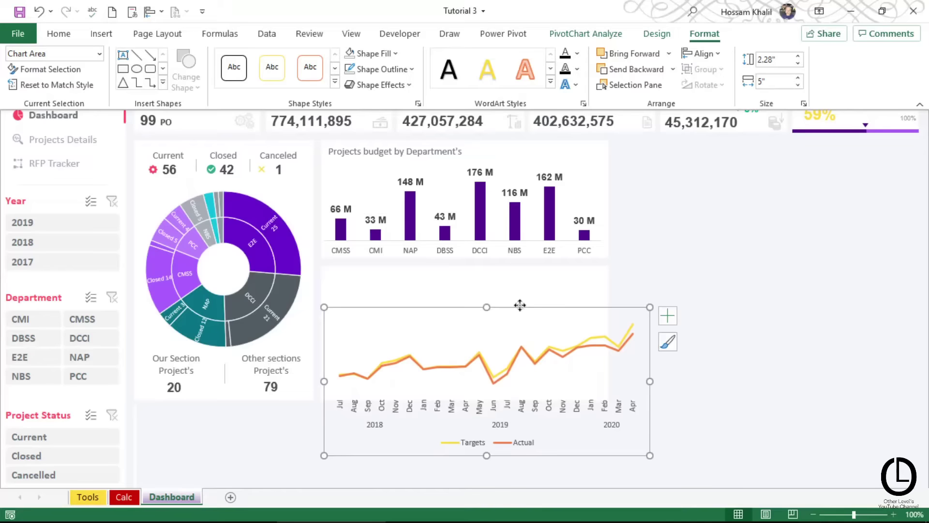
drag(520, 305, 507, 255)
drag(629, 331, 606, 331)
Shrink the plot area from the top and move the legend up under the axis labels
click(469, 288)
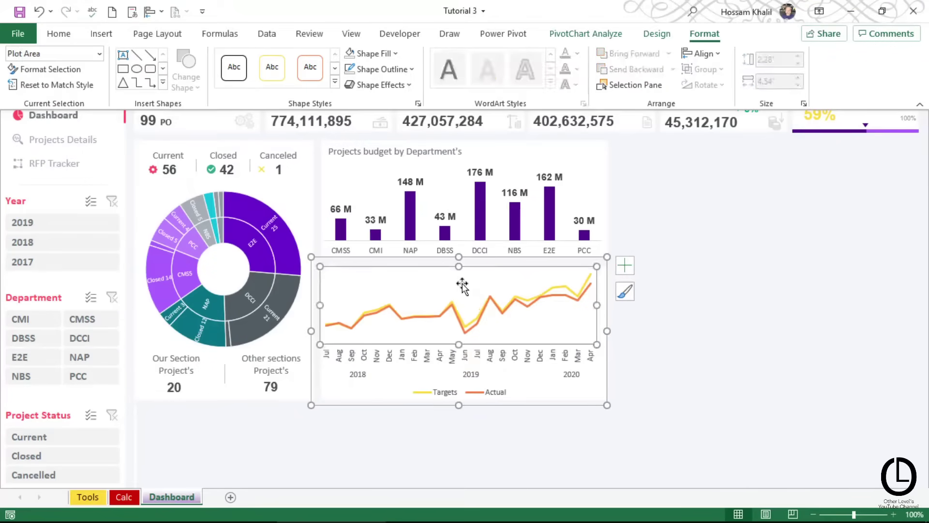
drag(460, 266, 460, 286)
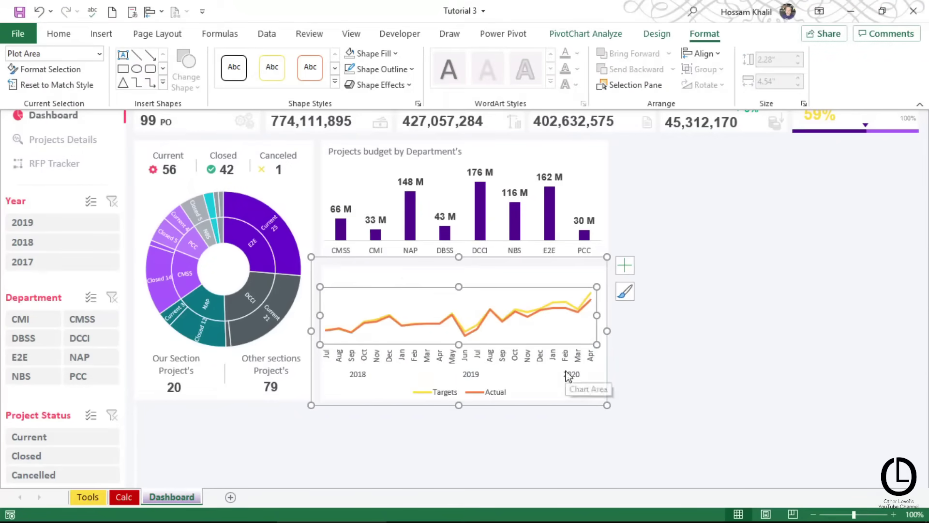
click(477, 406)
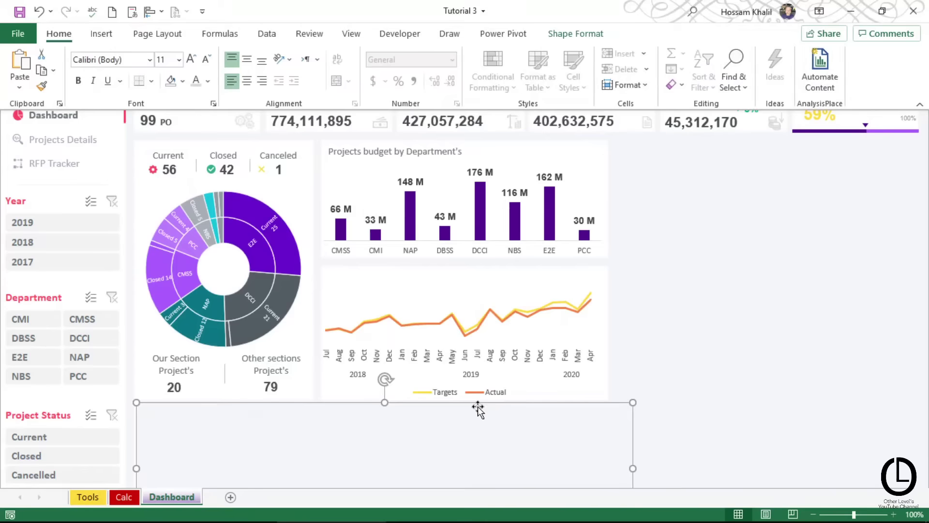
click(466, 393)
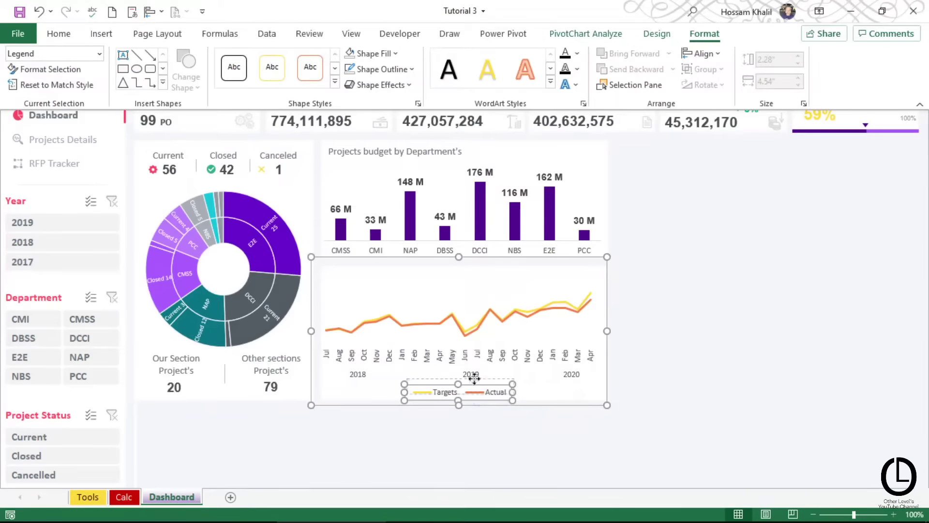
drag(474, 370, 474, 376)
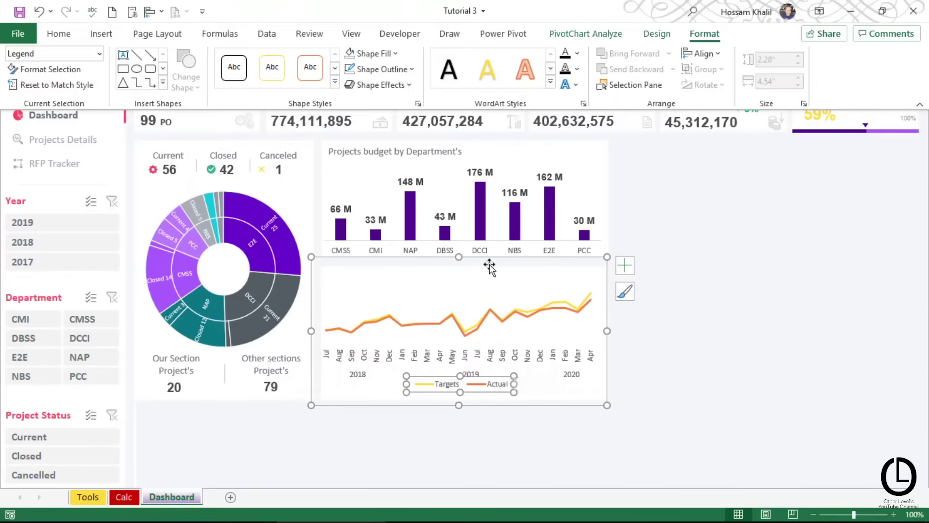
drag(489, 259, 495, 269)
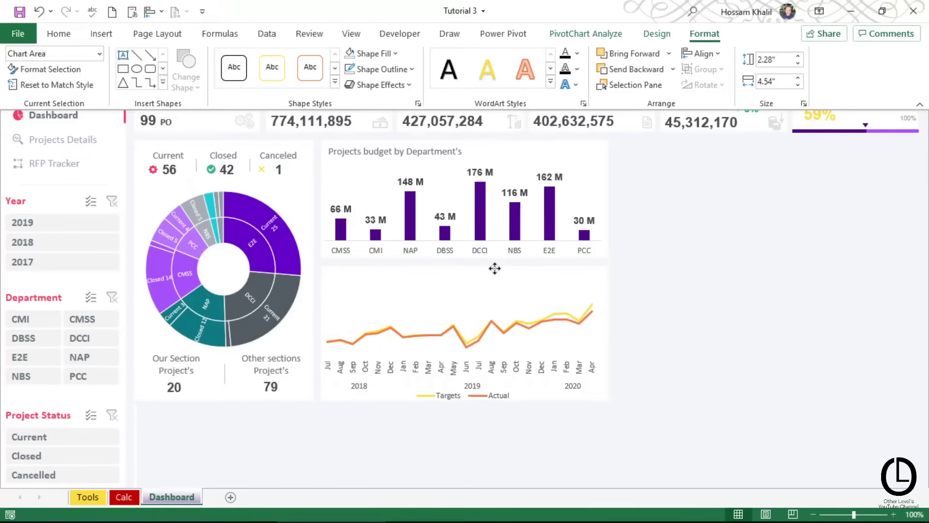
Widen the plot area to the right so the lines span the card
click(589, 343)
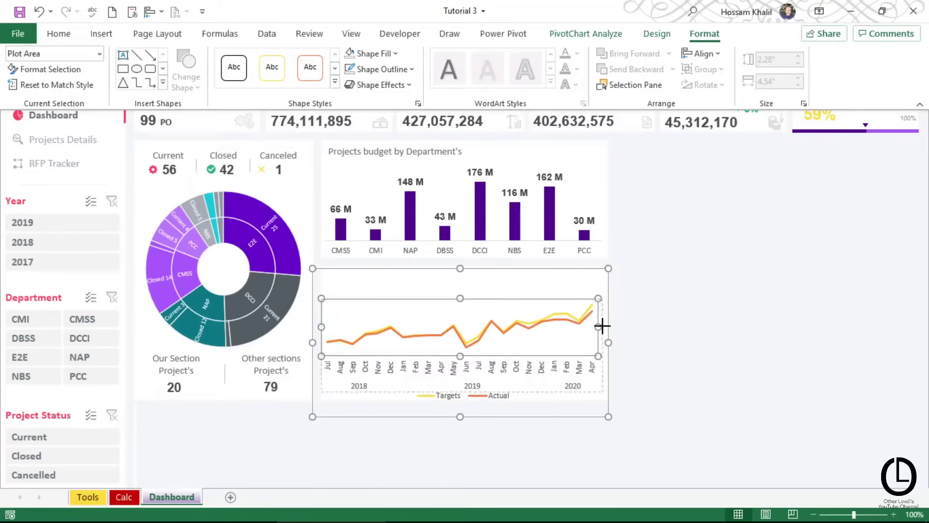
drag(598, 326, 608, 327)
click(630, 350)
click(499, 439)
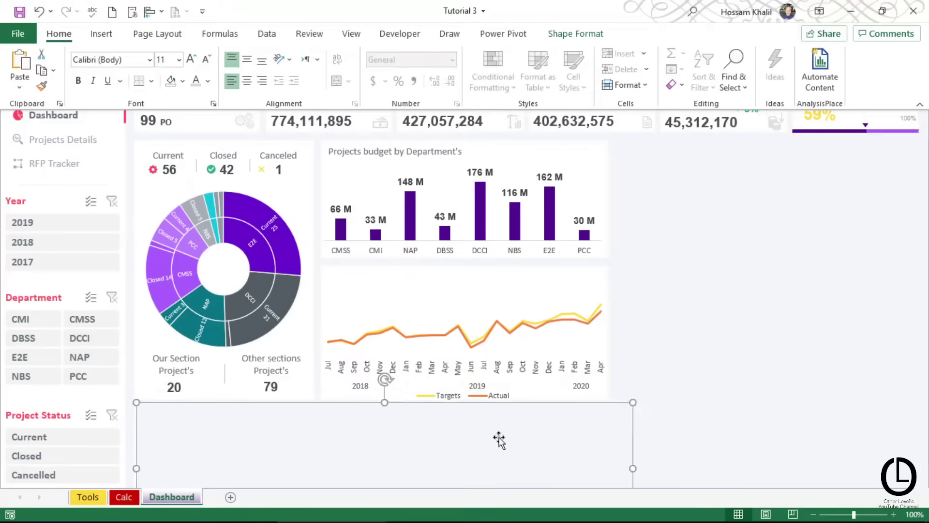
key(Escape)
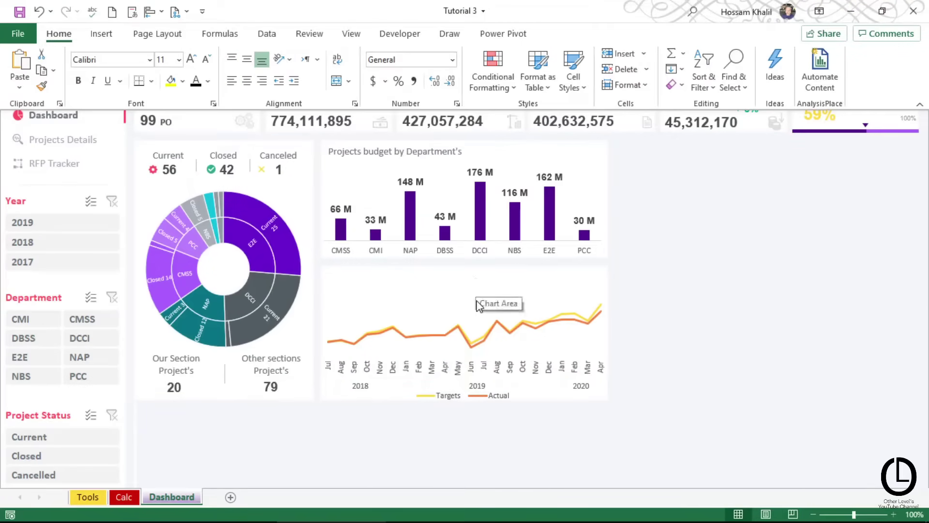
Draw a straight line along the line chart's horizontal axis, about 4.4 inches wide
click(101, 34)
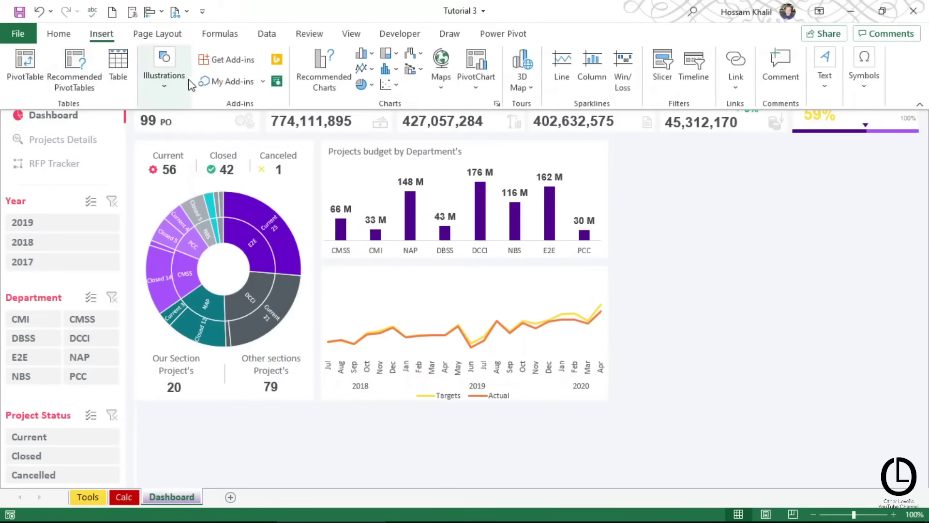
click(164, 78)
click(189, 150)
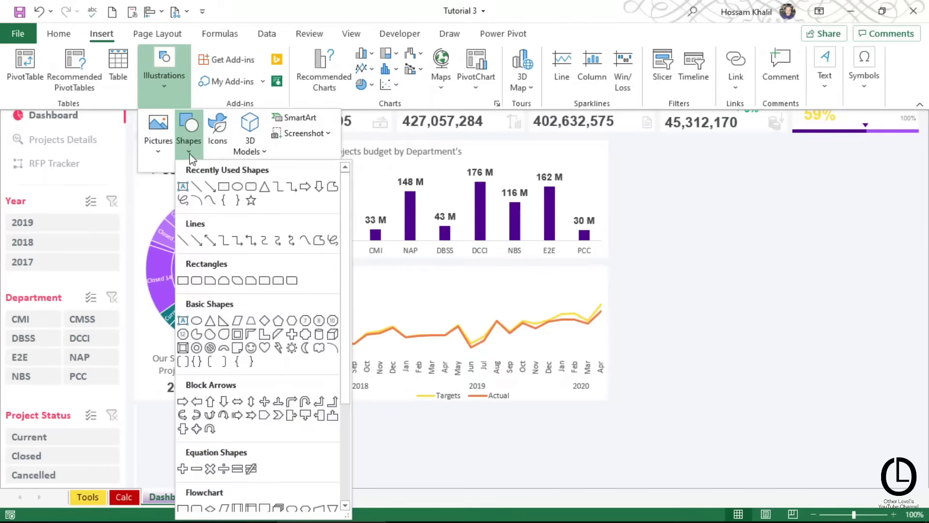
click(208, 187)
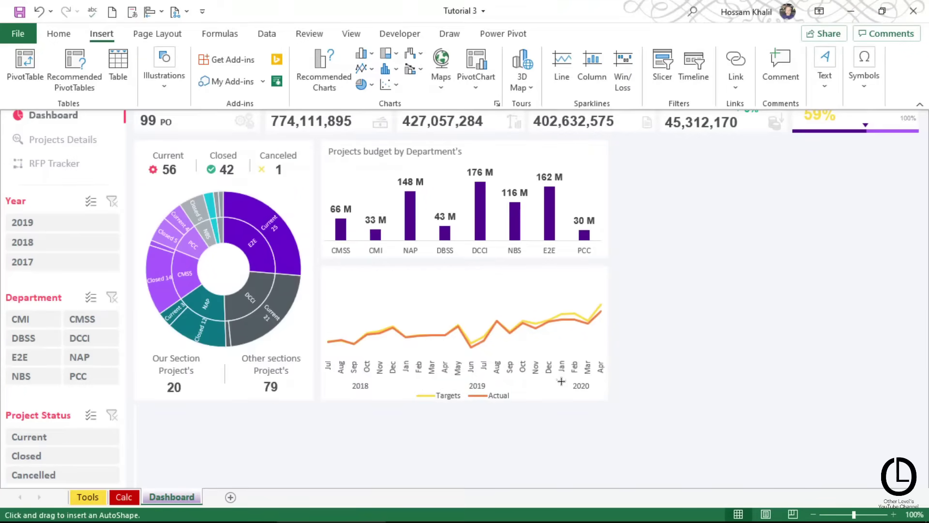
drag(371, 381, 562, 381)
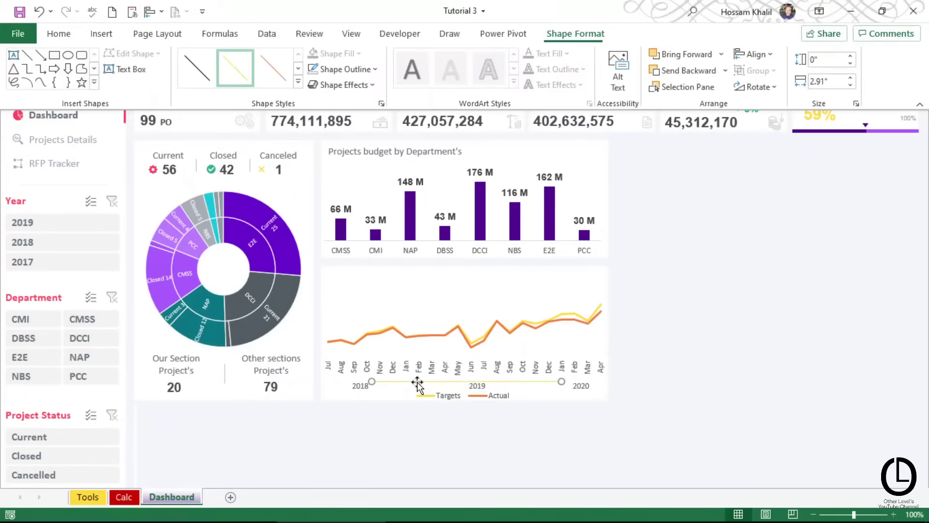
drag(414, 379, 364, 354)
click(850, 78)
text(4.4)
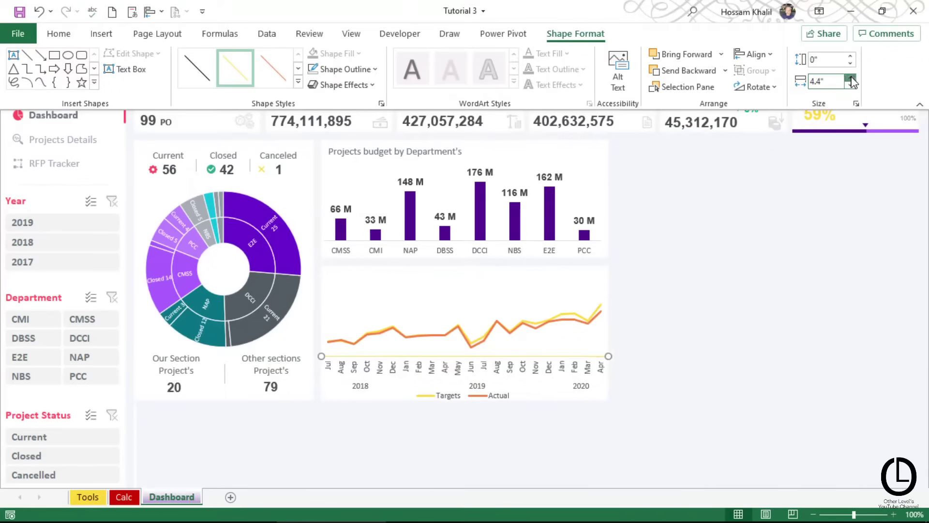
Set the line's outline weight and a light grey colour, nudging it up slightly
click(345, 69)
mouse_move(345, 319)
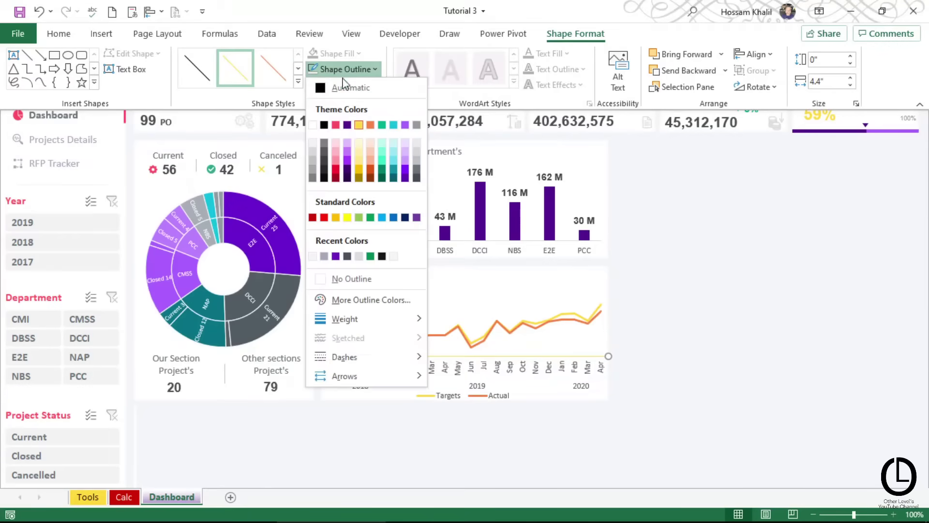
click(477, 320)
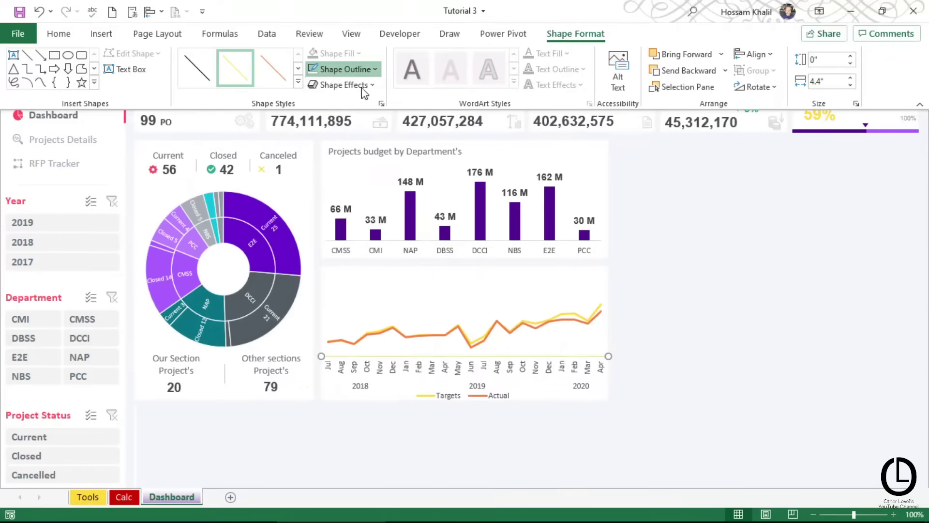
click(345, 69)
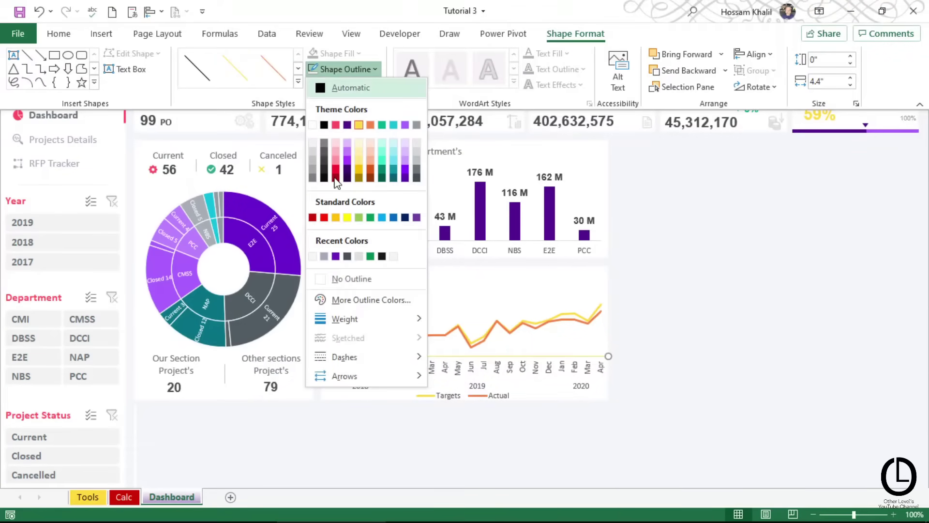
click(315, 160)
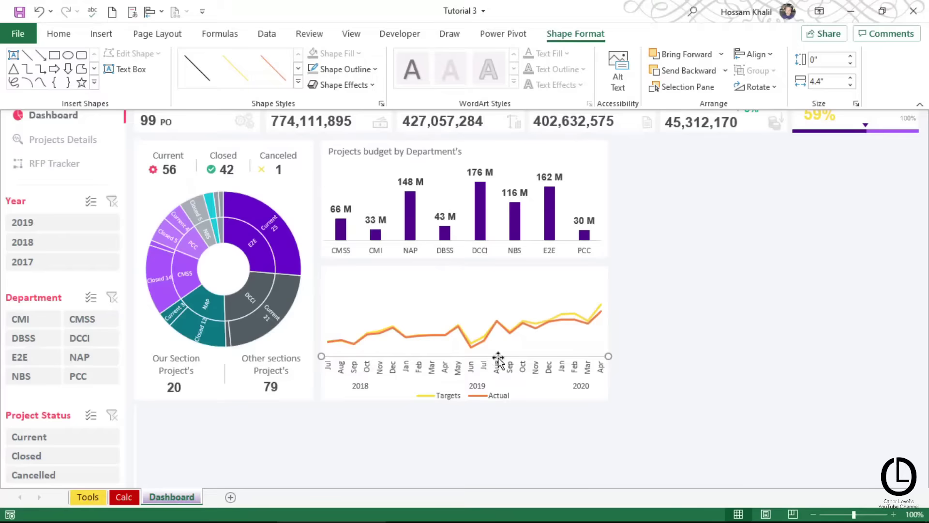
key(Up)
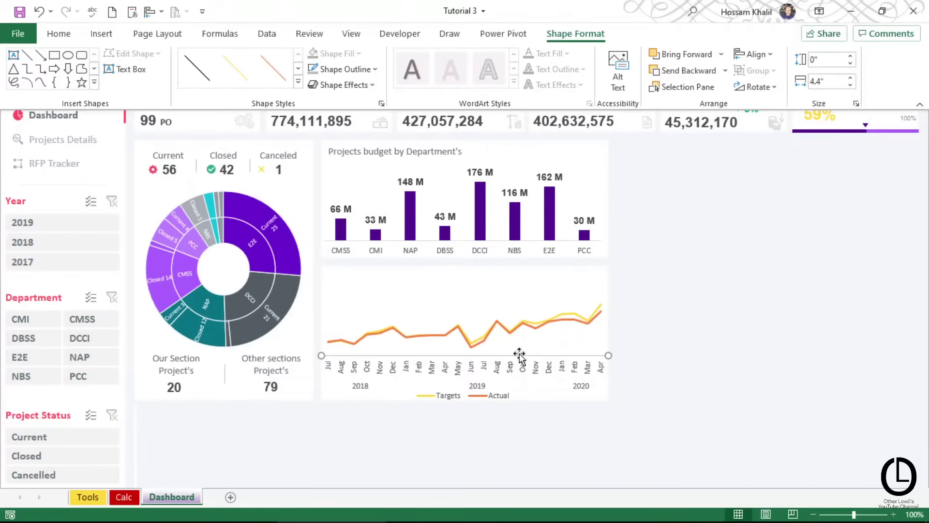
click(455, 333)
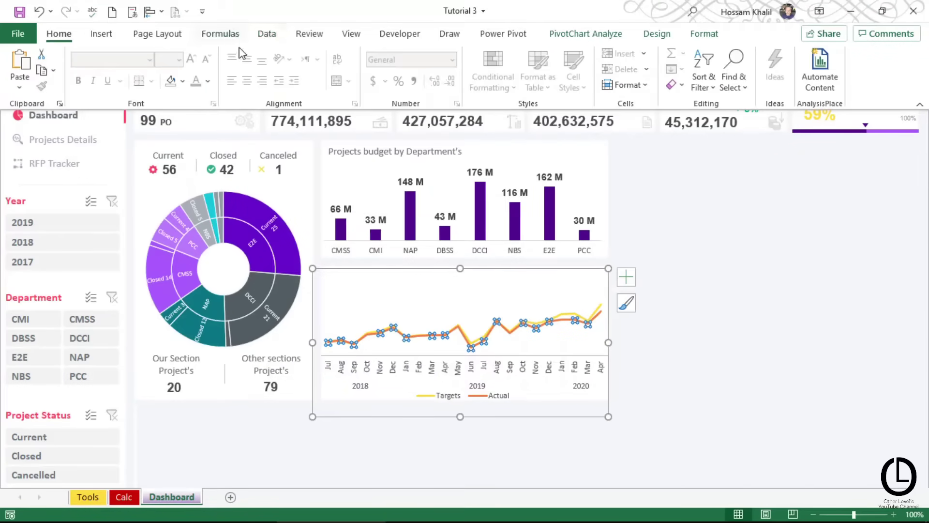
click(702, 34)
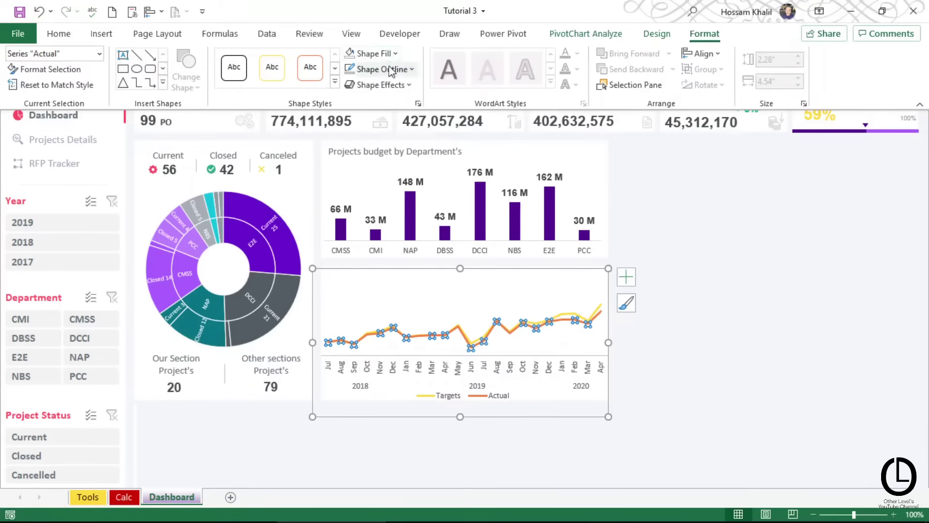
click(391, 70)
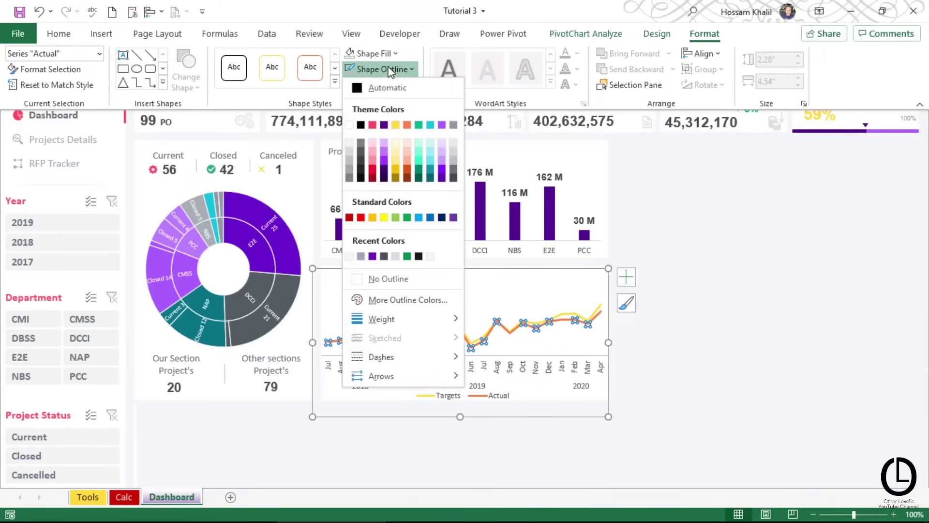
click(372, 125)
click(598, 308)
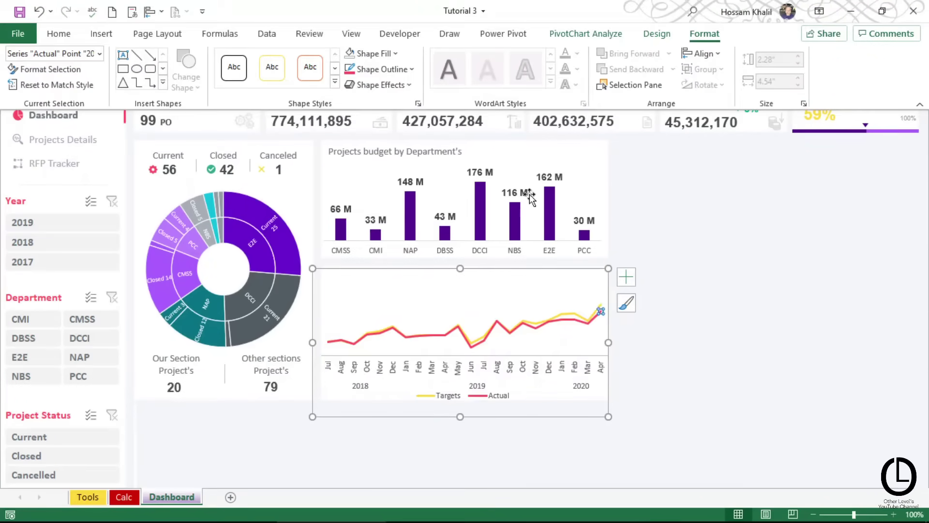
click(383, 69)
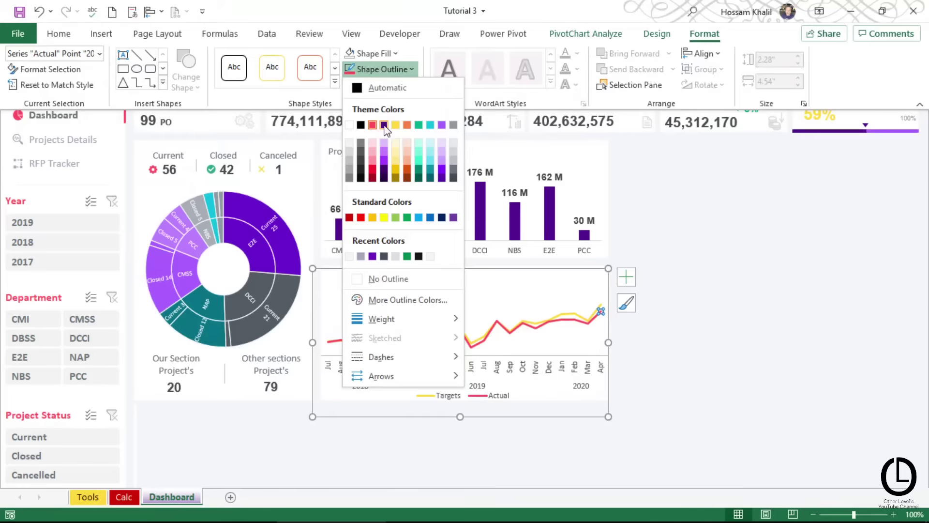
click(384, 125)
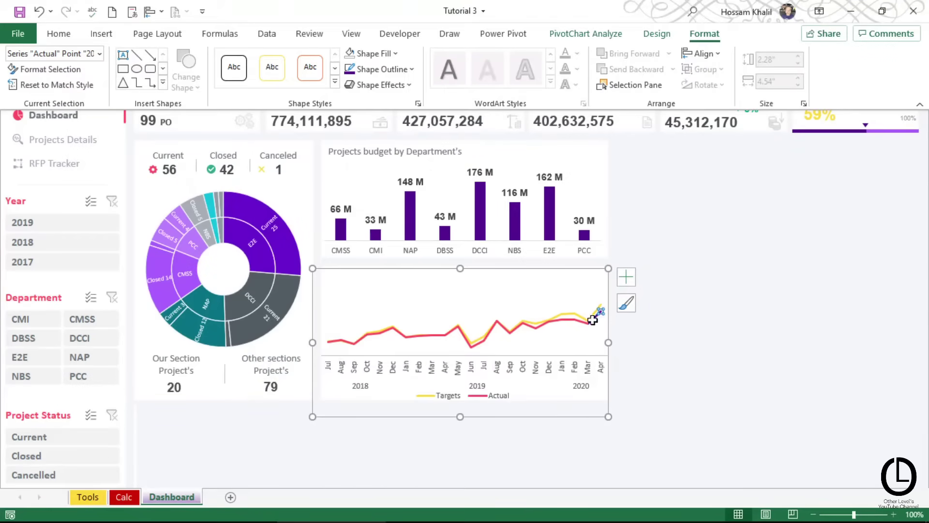
click(571, 316)
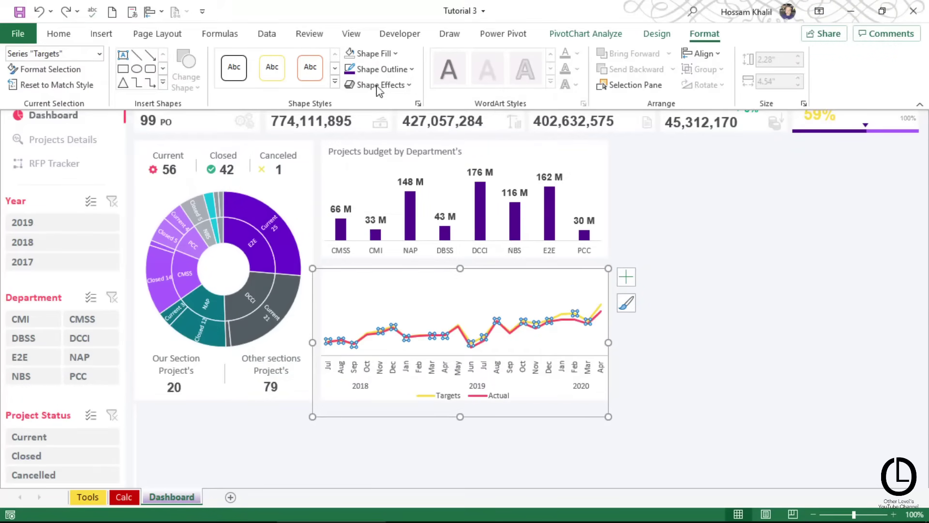
click(351, 69)
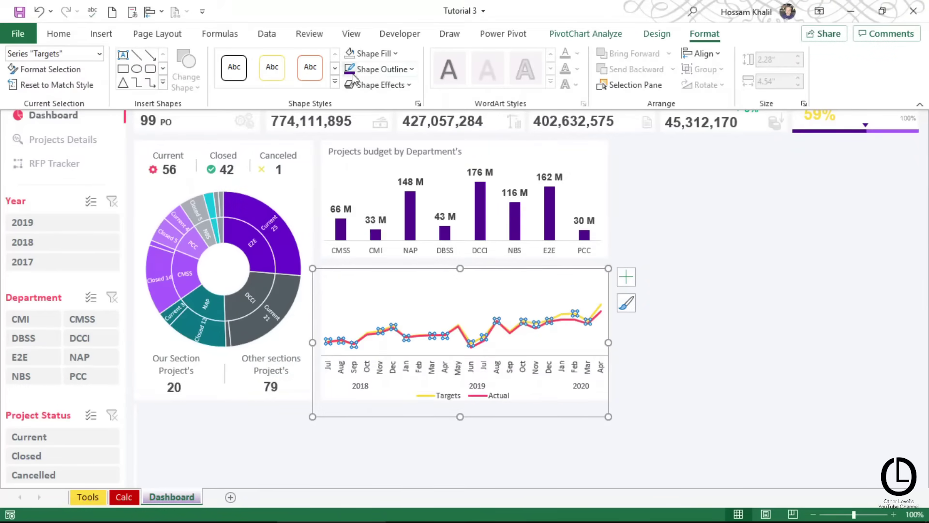
click(635, 380)
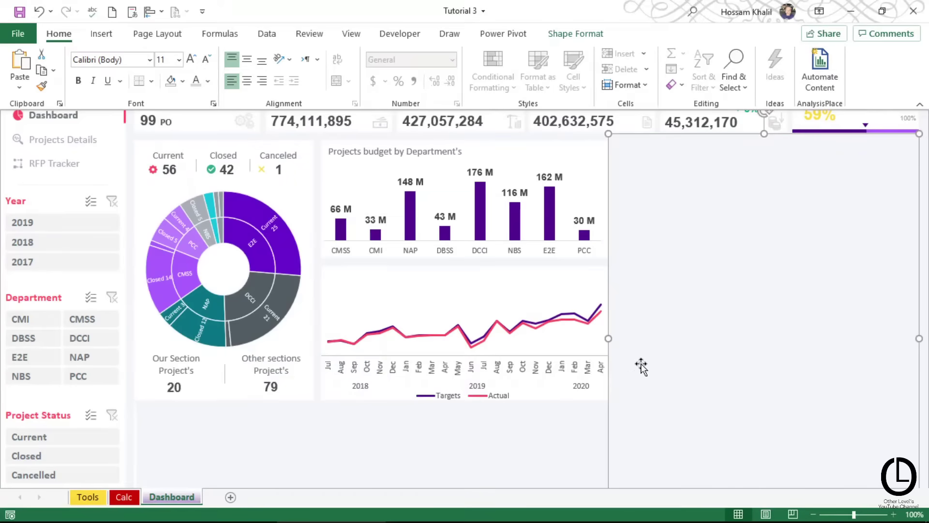
click(538, 330)
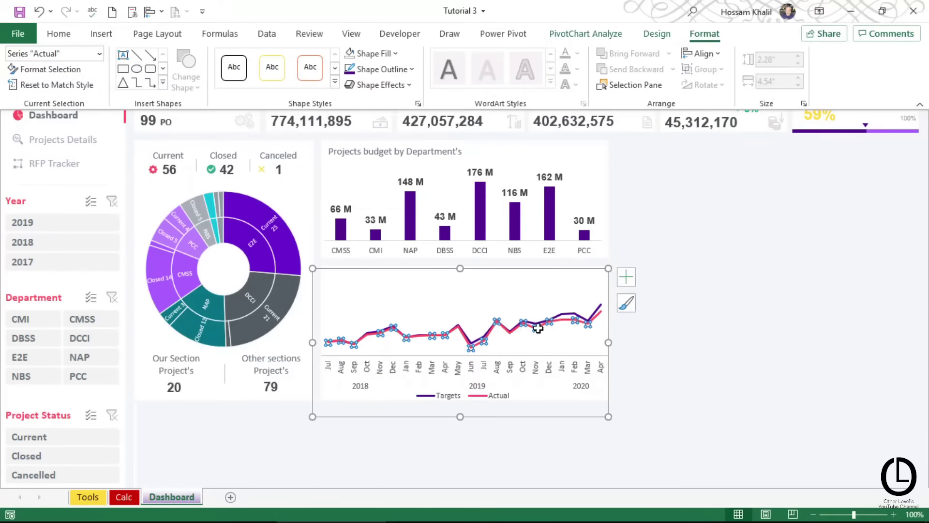
key(Escape)
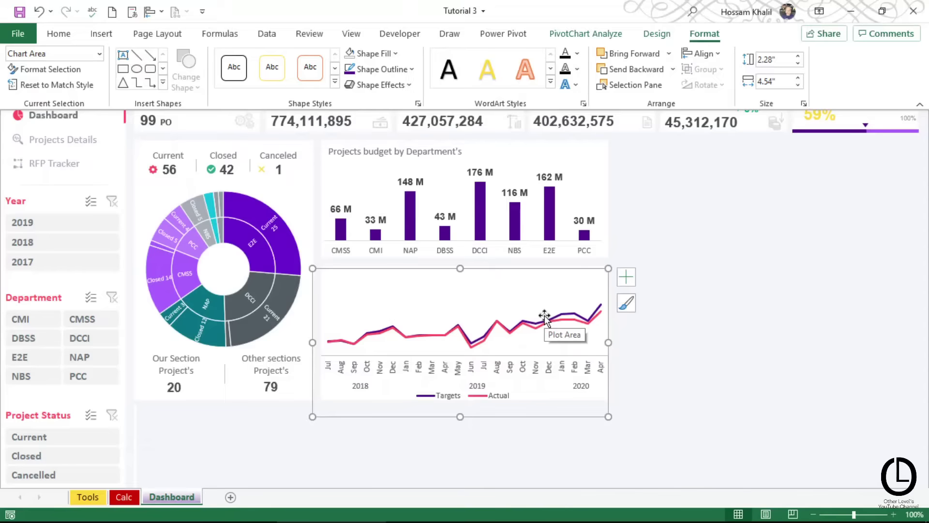
key(Escape)
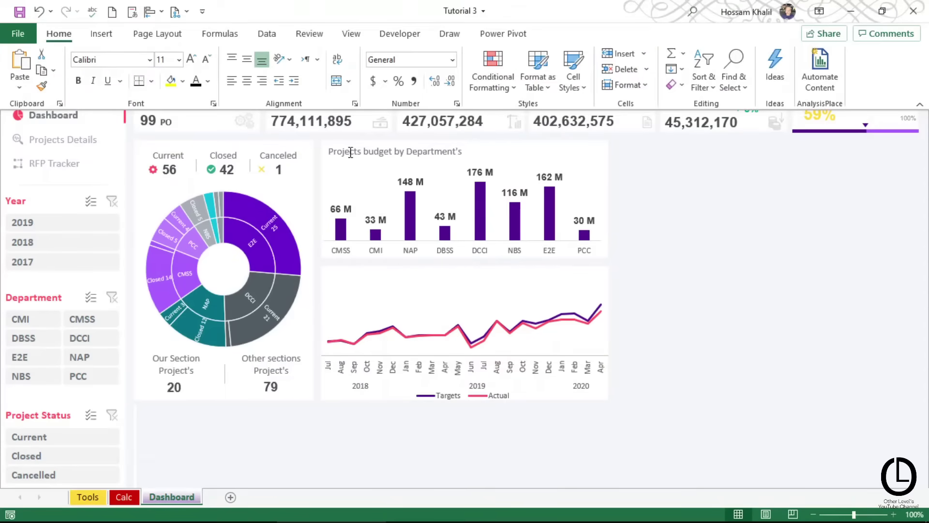
Copy the Projects budget title into the line chart card and retype it 'Target of April'
click(351, 152)
ctrl+drag(360, 158, 361, 286)
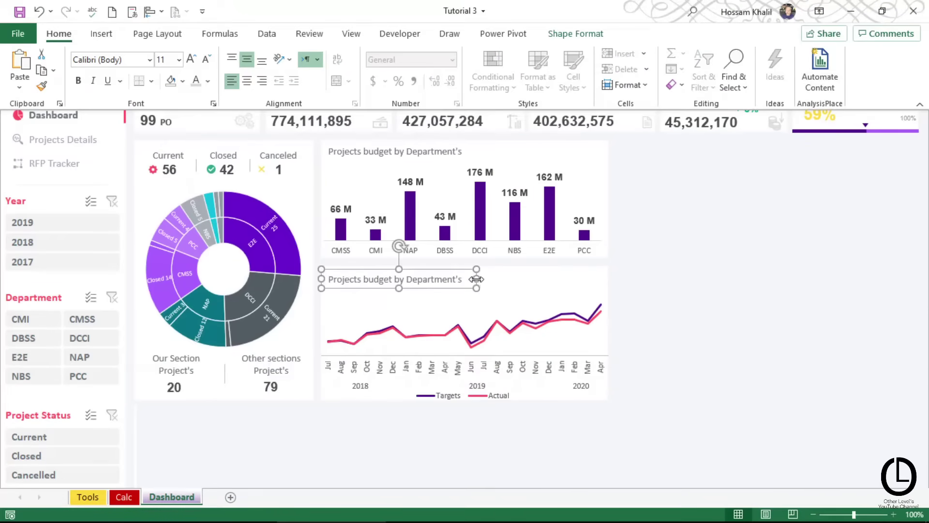
mouse_move(476, 279)
mouse_down()
mouse_move(411, 279)
mouse_move(362, 304)
mouse_up()
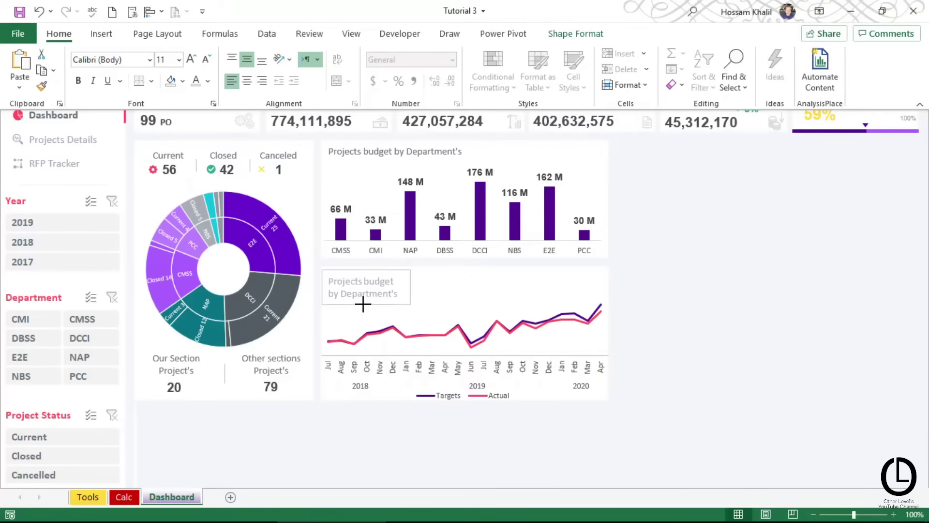
triple_click(359, 283)
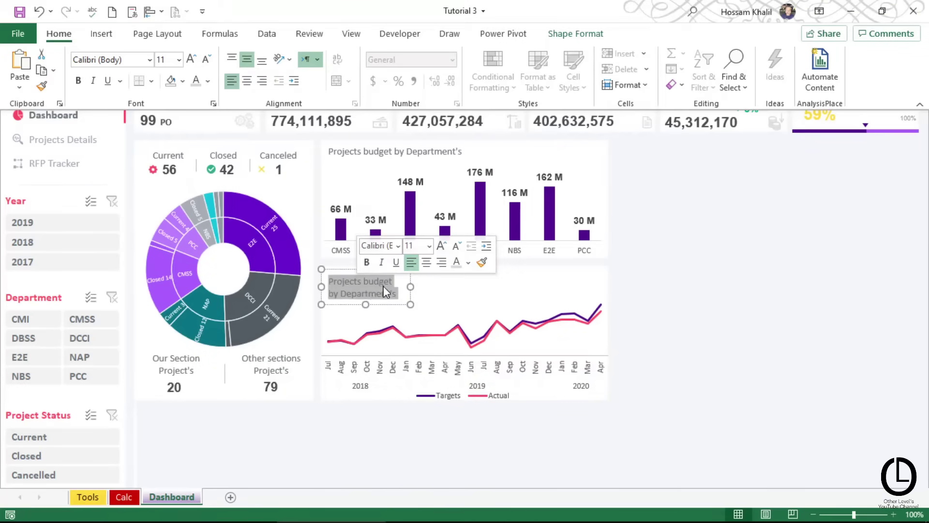
text(Tar)
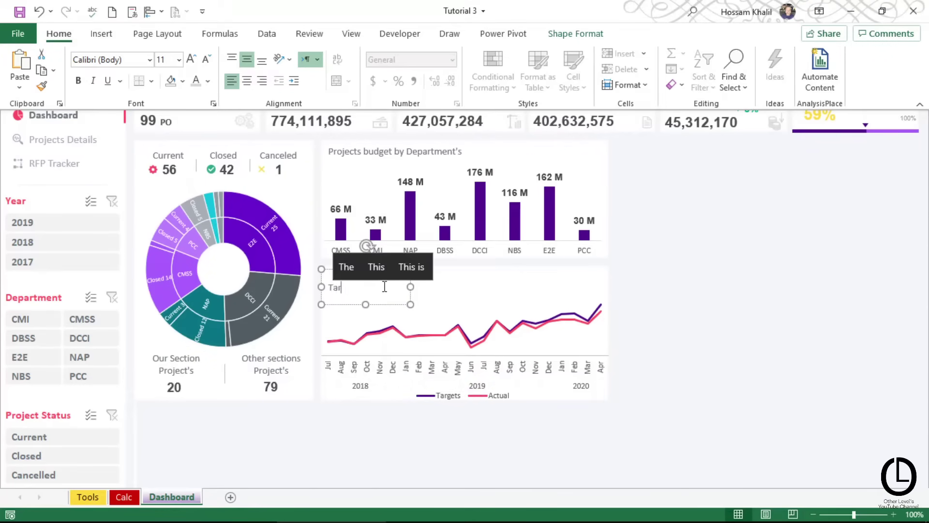
text(get of )
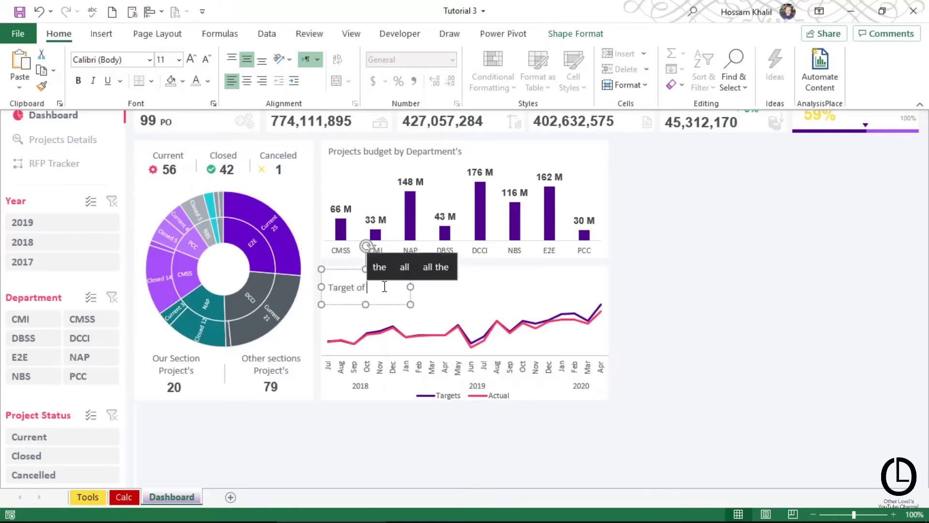
text(April)
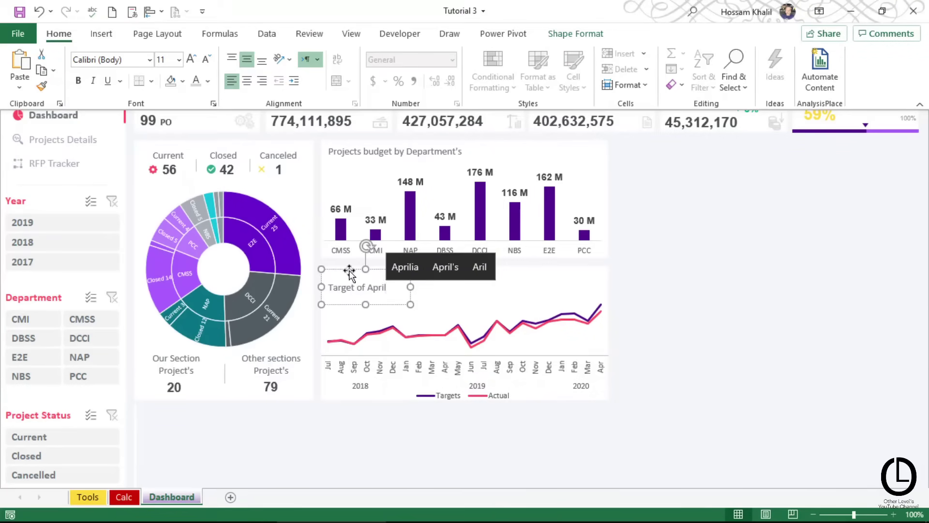
Reposition and narrow the Target of April box, then place a copy to its right
drag(350, 272, 348, 262)
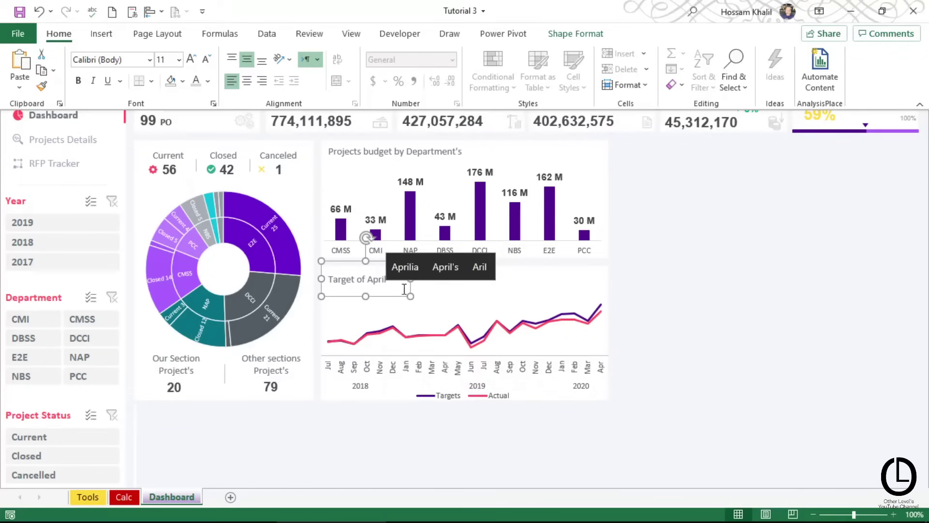
click(379, 296)
drag(410, 279, 393, 279)
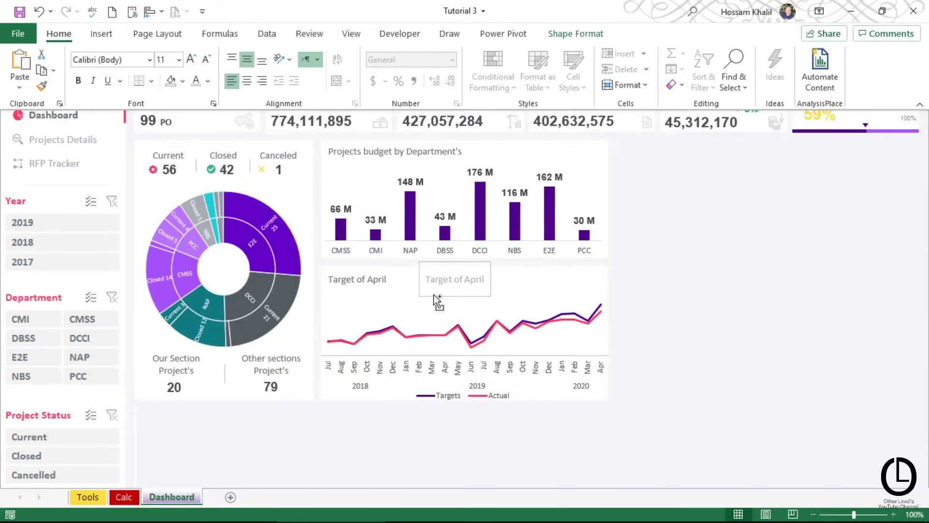
drag(336, 297, 539, 296)
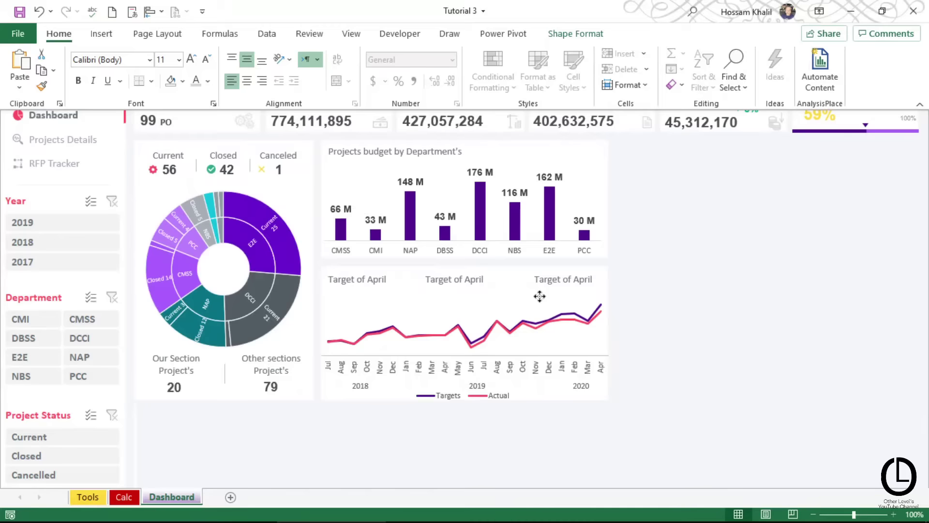
Distribute the three labels evenly across the card horizontally
ctrl+click(470, 280)
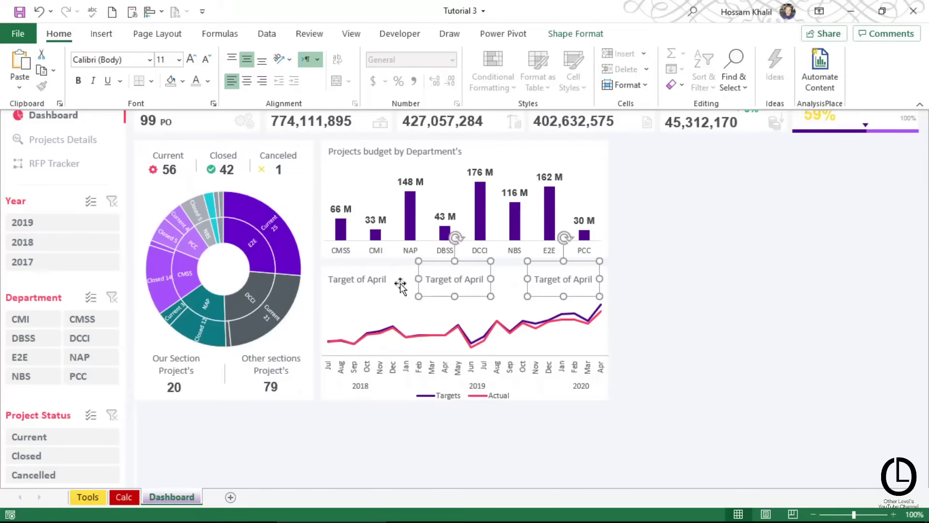
ctrl+click(370, 278)
click(575, 34)
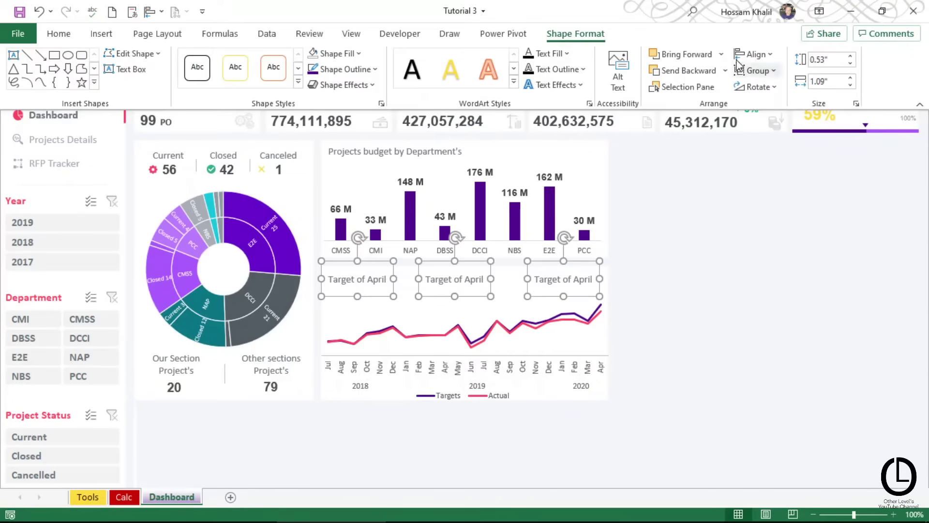
click(753, 54)
click(774, 192)
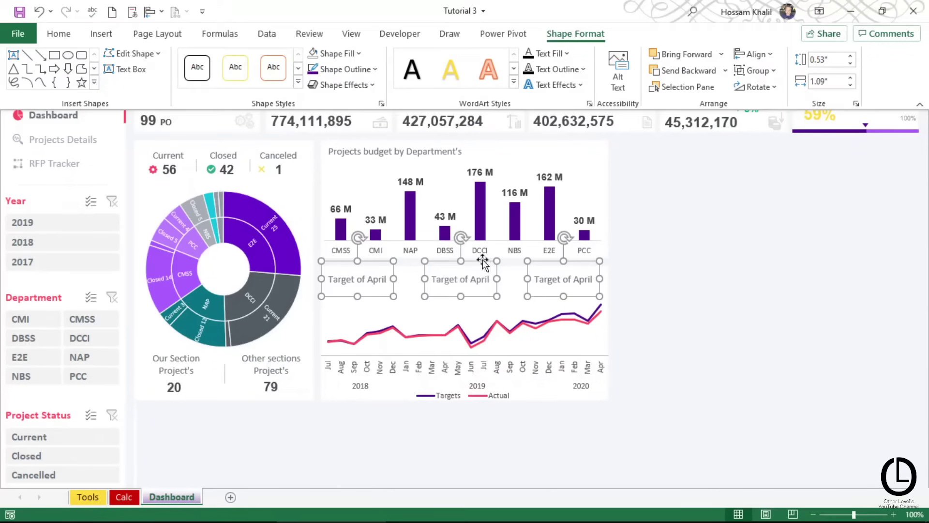
key(Escape)
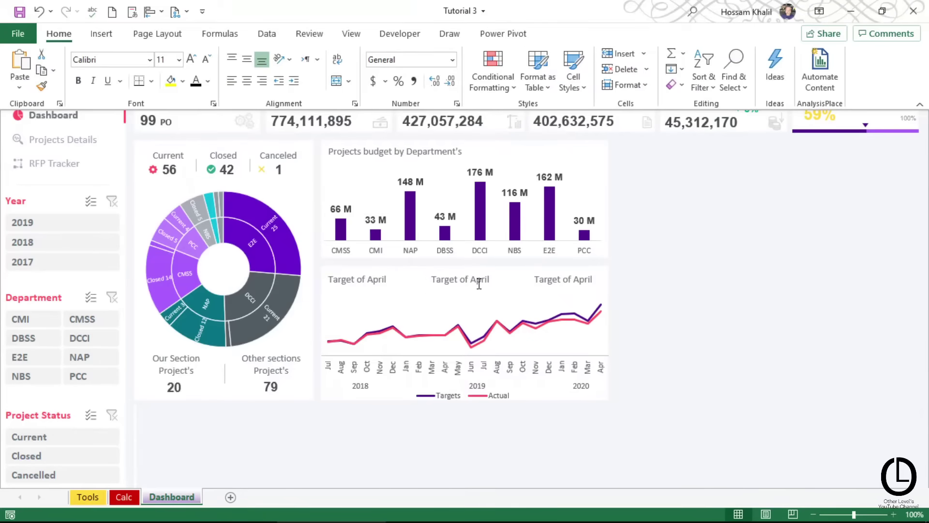
Change the middle label to 'Actual of April'
click(479, 284)
double_click(450, 279)
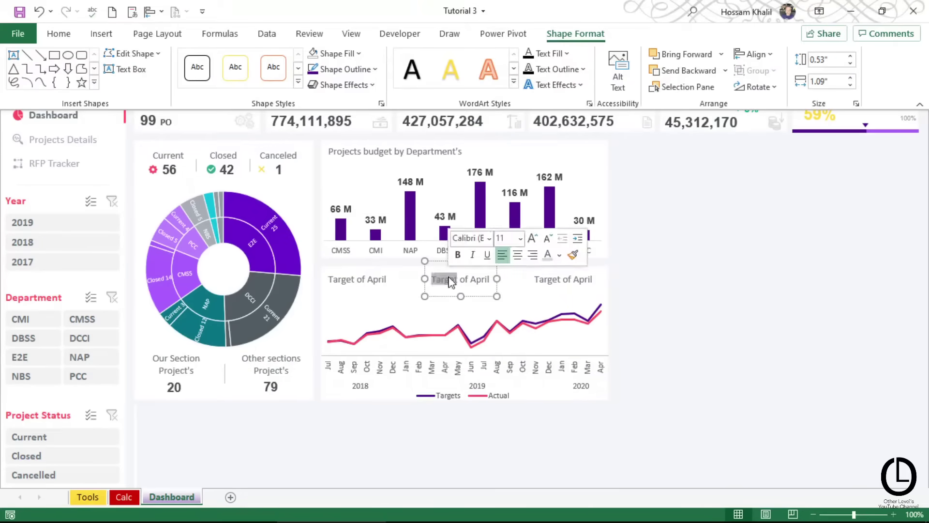
text(Acual)
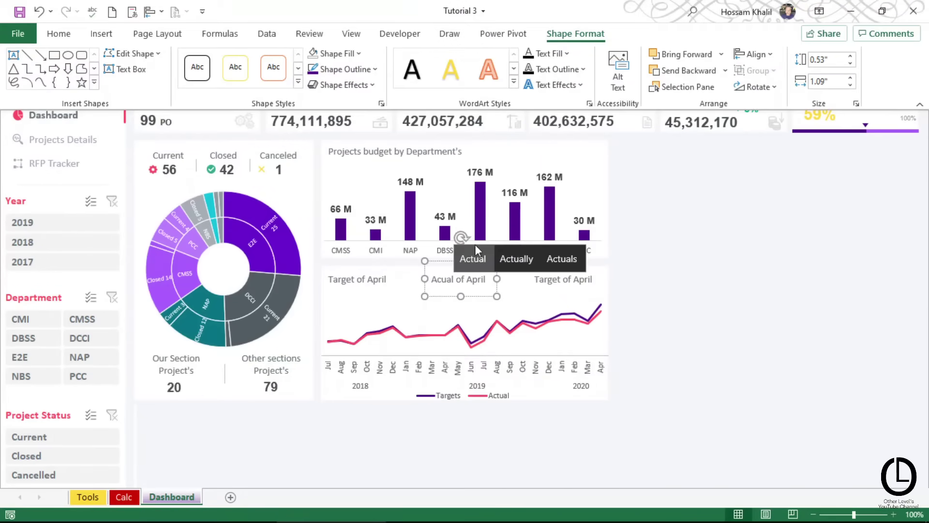
click(479, 260)
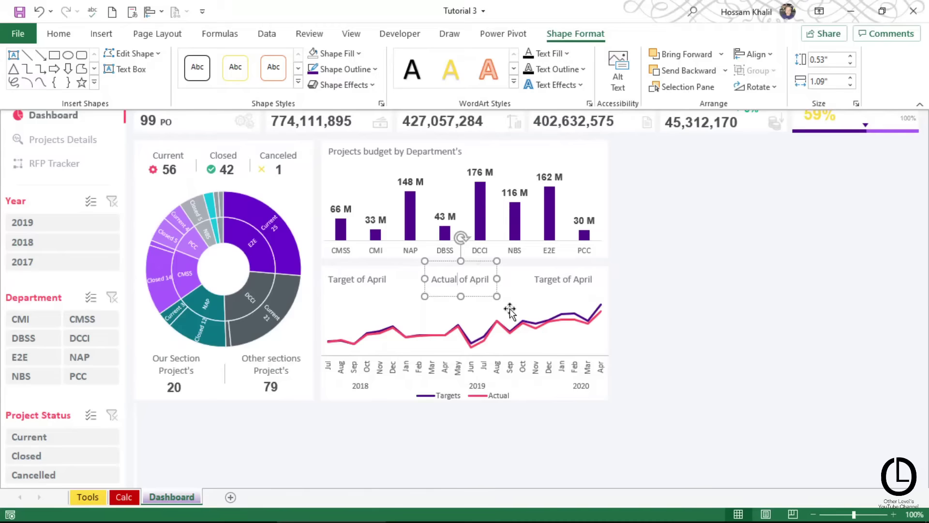
Change the right label to 'GAP'
click(550, 281)
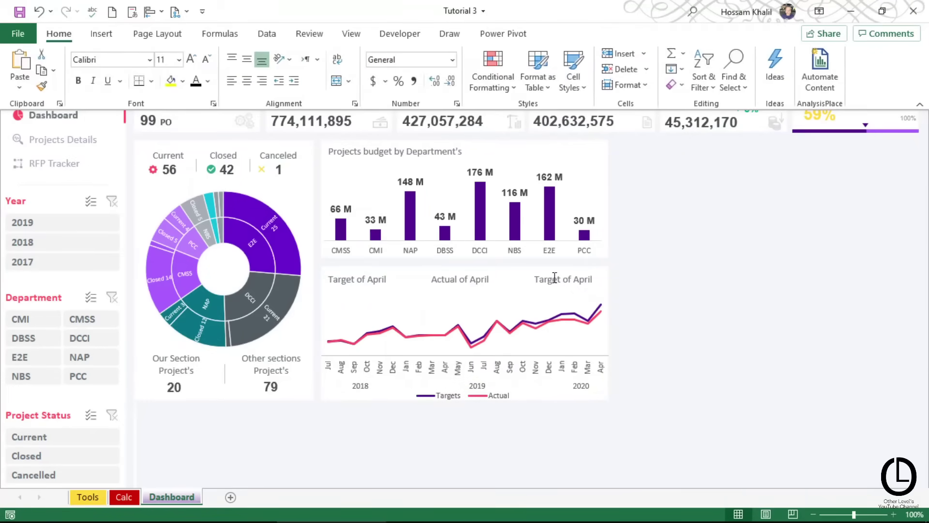
double_click(547, 280)
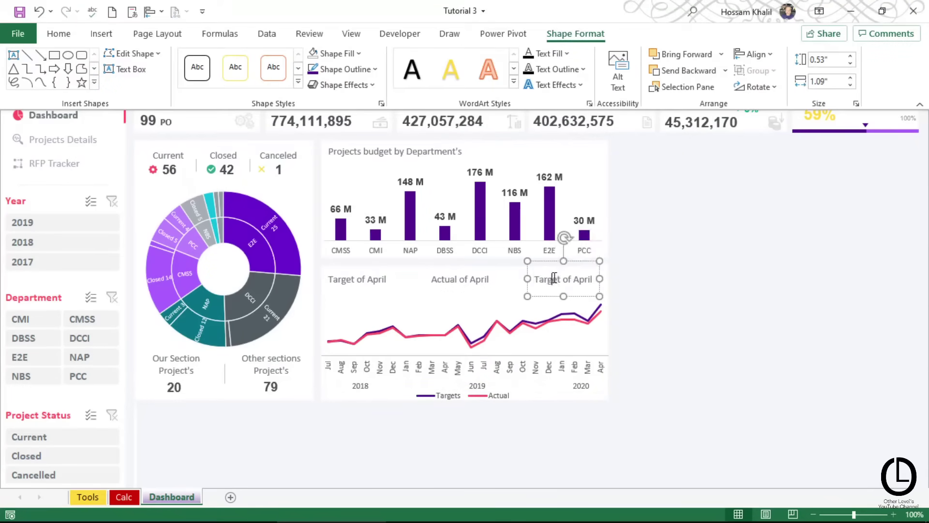
triple_click(556, 283)
text(GAP)
click(554, 302)
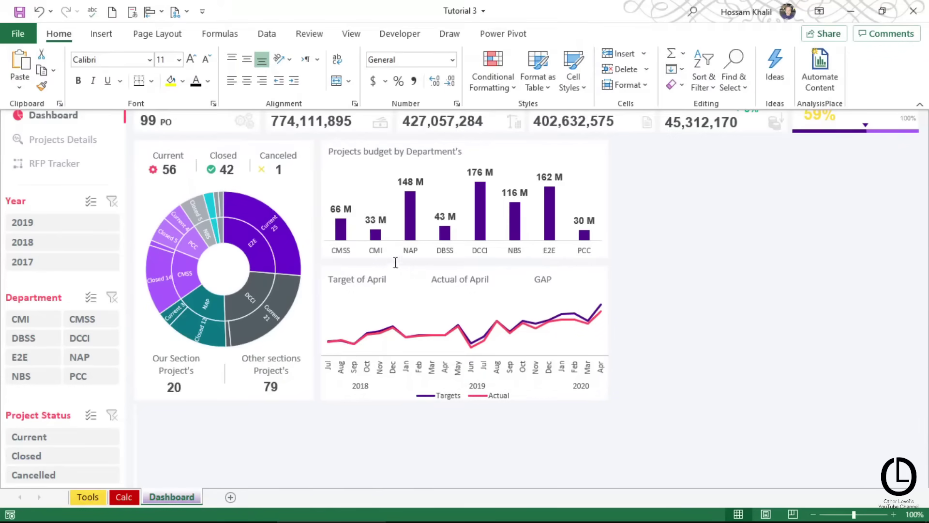
click(101, 34)
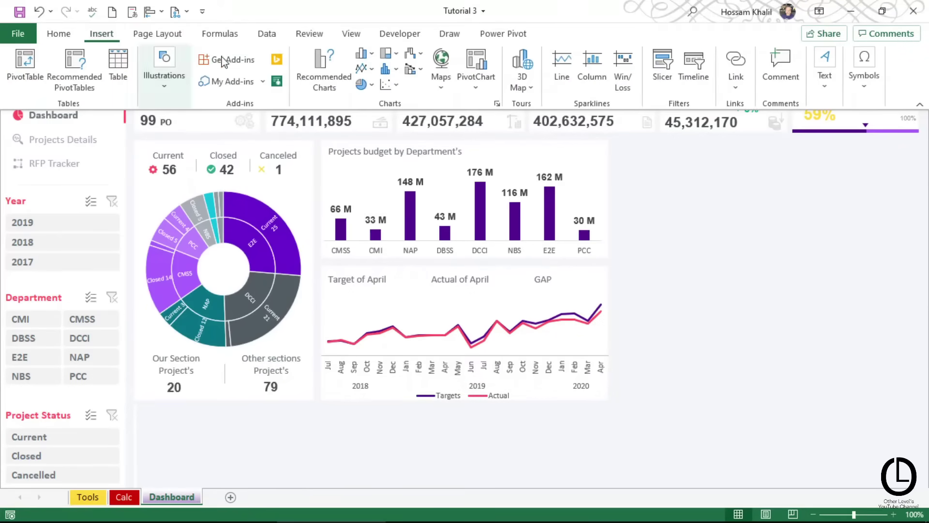
Add two grey 0.3-inch vertical dividers between Target of April, Actual of April and GAP
click(164, 72)
click(189, 130)
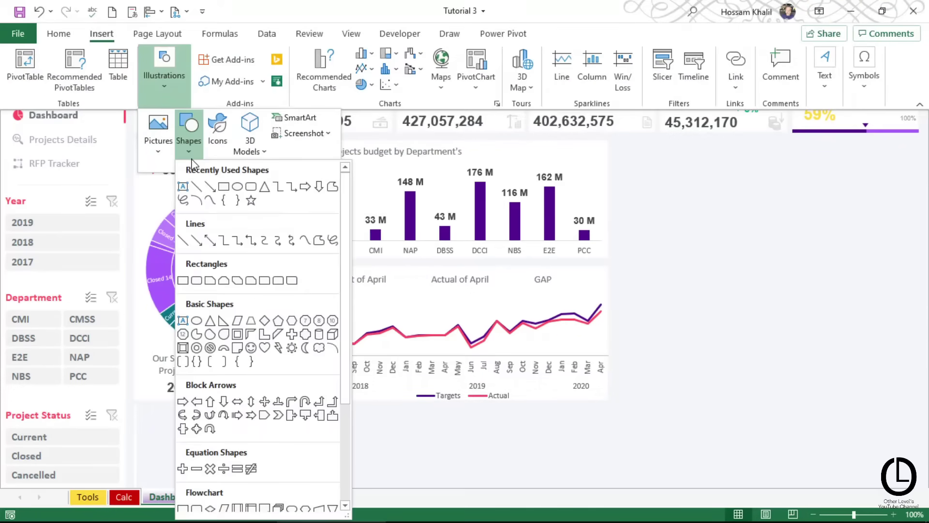
click(182, 240)
drag(411, 303, 411, 278)
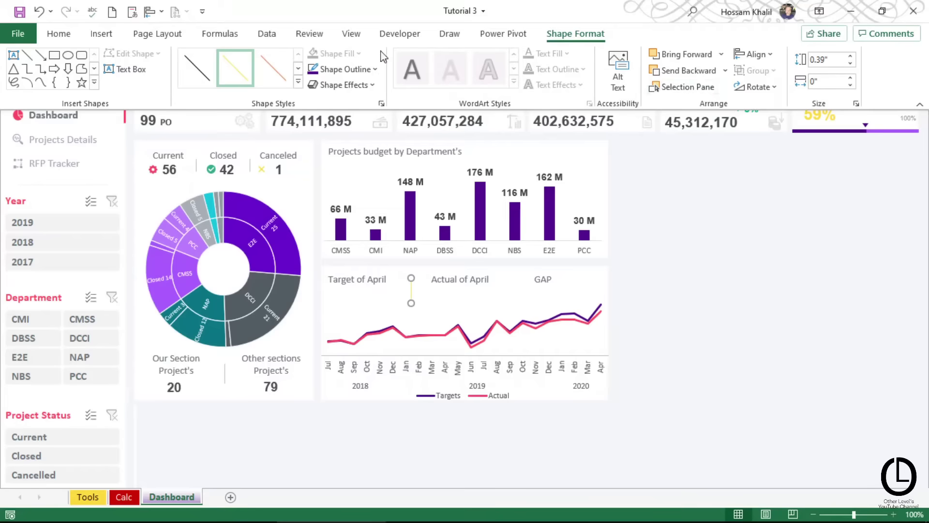
click(345, 69)
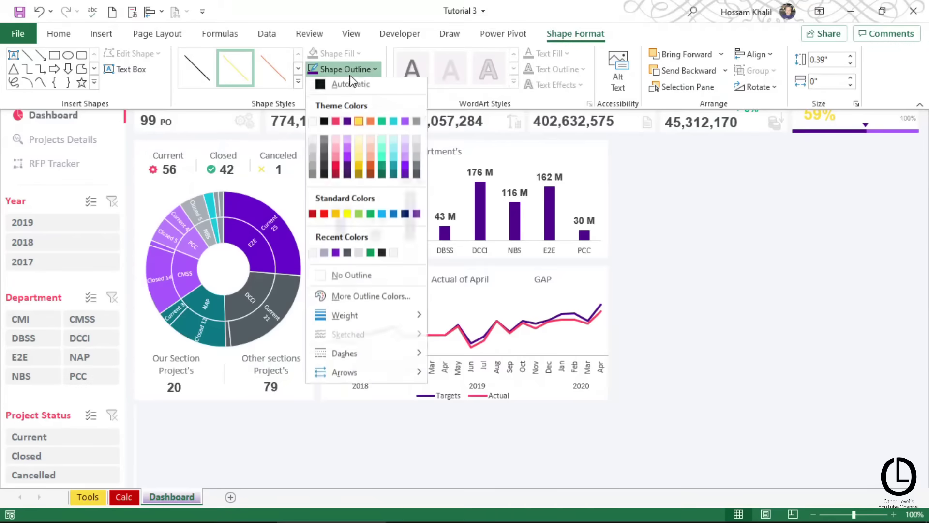
click(315, 163)
drag(409, 287, 406, 285)
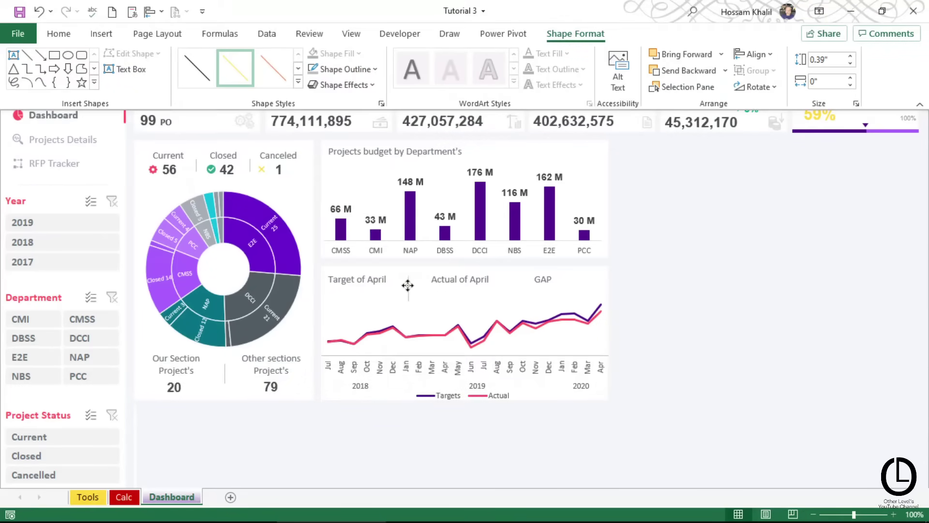
click(850, 63)
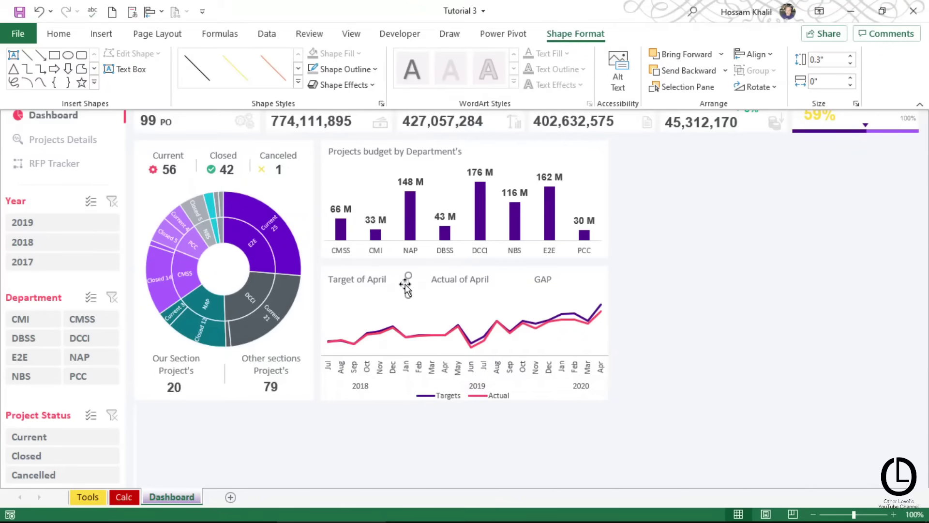
drag(406, 285, 510, 285)
click(499, 326)
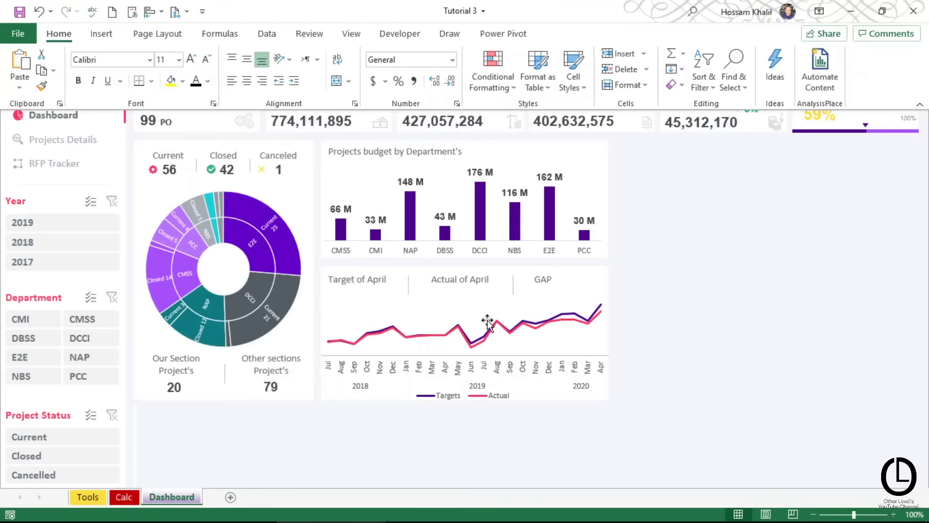
Look over the Calc pivot table, then return to the Dashboard sheet
click(124, 496)
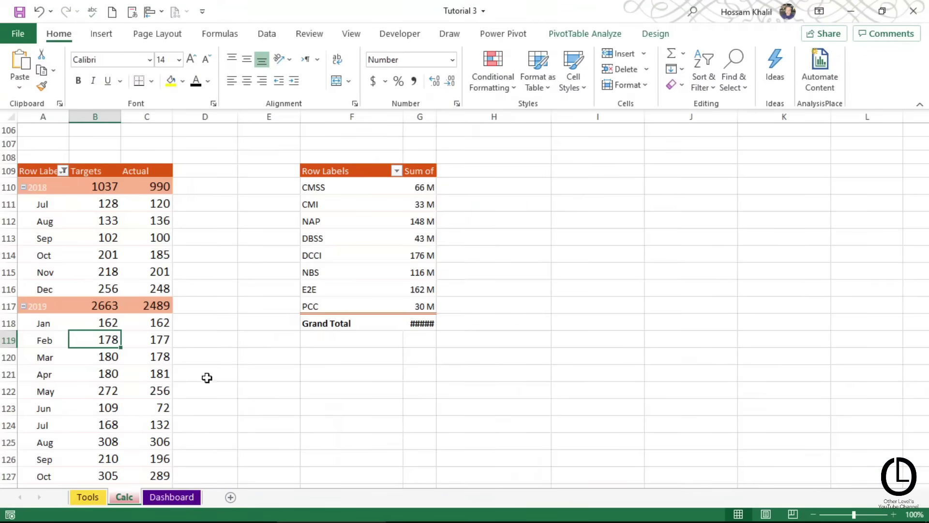
scroll(124, 329, down, 6)
scroll(124, 323, down, 5)
scroll(123, 336, up, 7)
scroll(166, 329, down, 2)
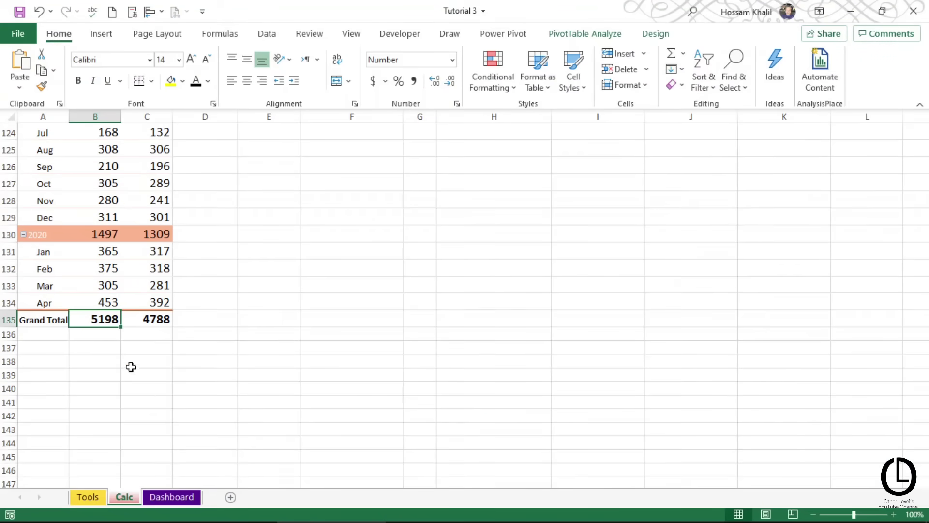
click(167, 497)
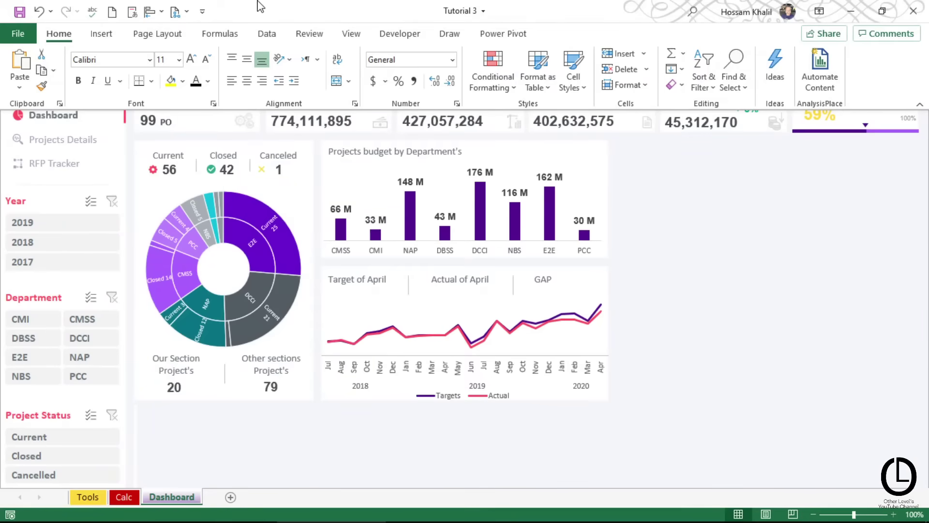
Turn on the formula bar in the View options
click(219, 33)
click(352, 34)
click(373, 81)
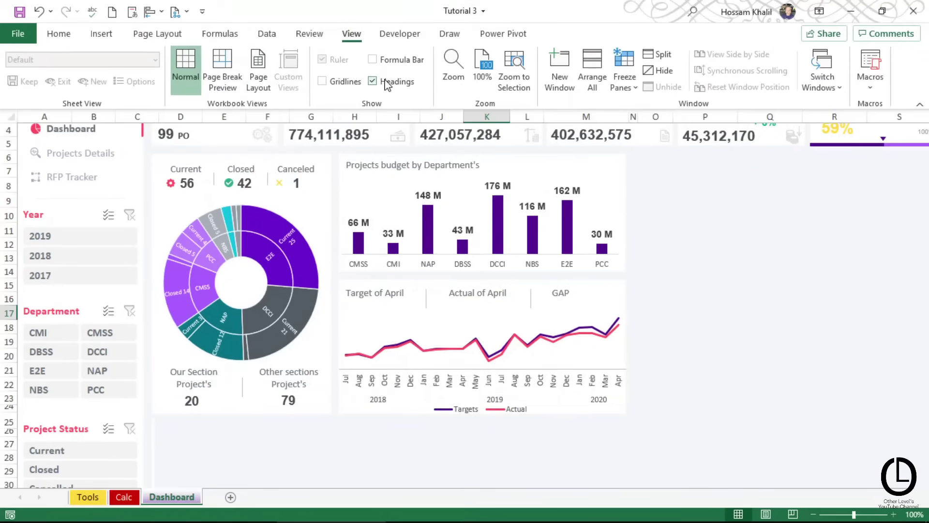
click(373, 81)
click(372, 59)
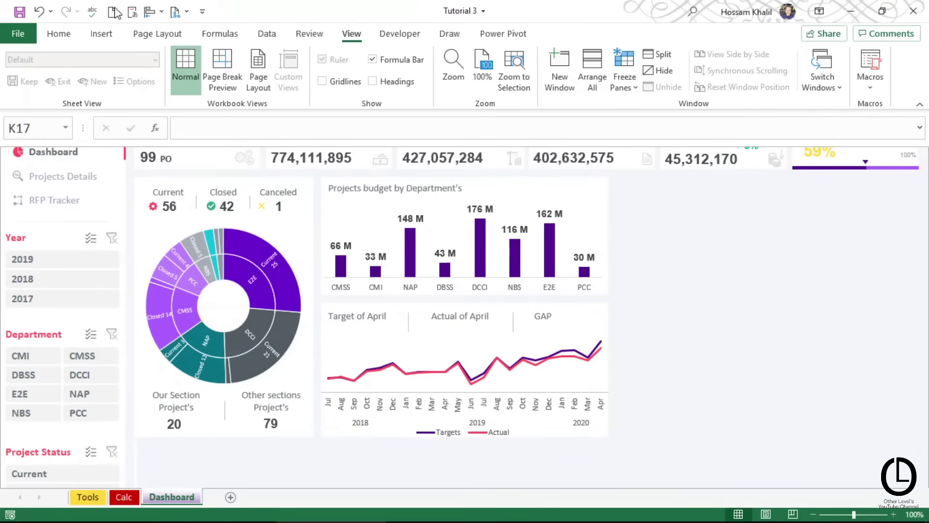
click(68, 34)
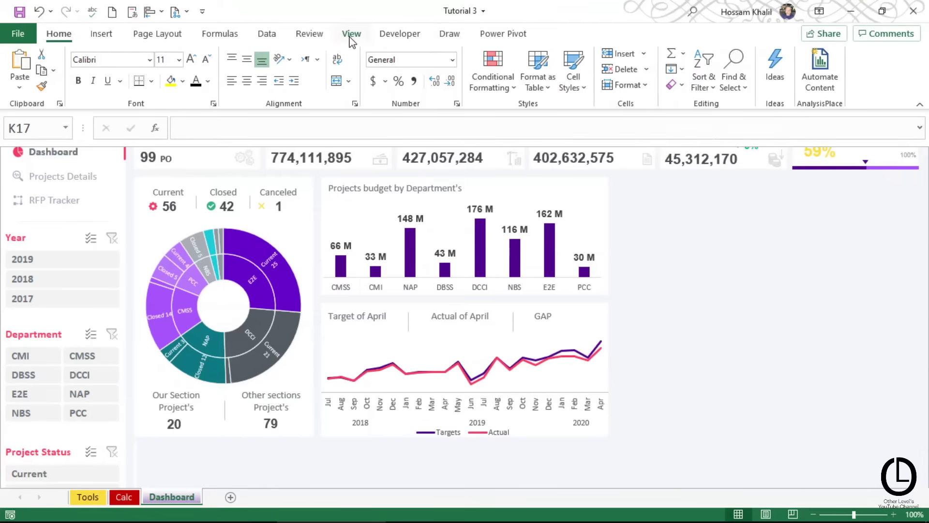
Insert a text box under Target of April and begin an = formula for it
click(101, 33)
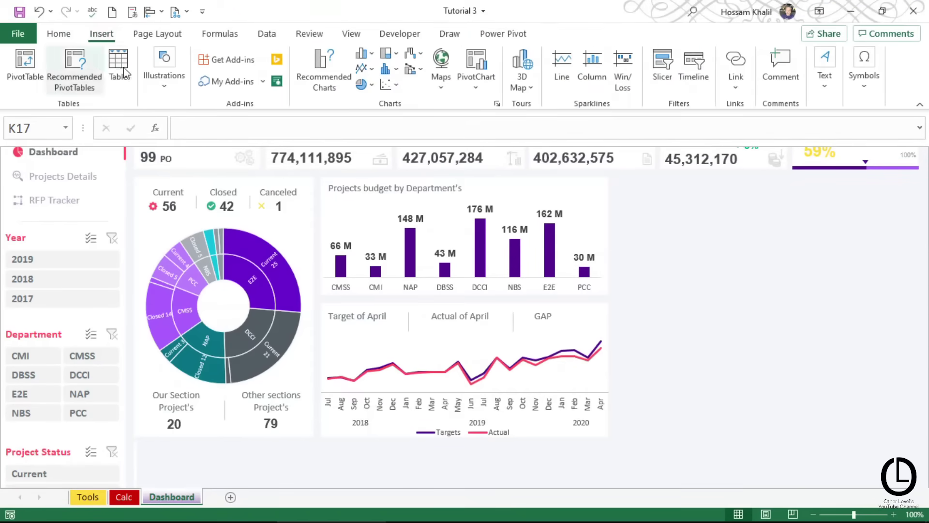
click(184, 87)
click(189, 151)
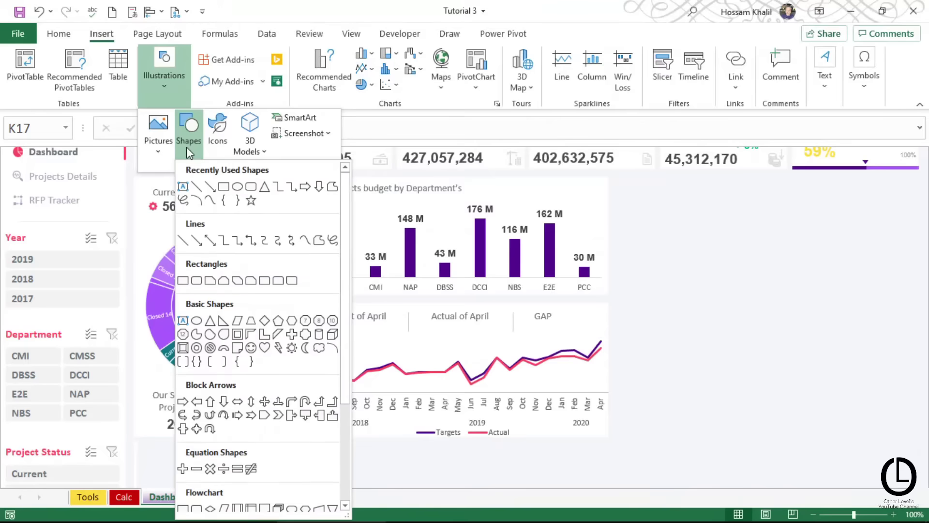
click(183, 186)
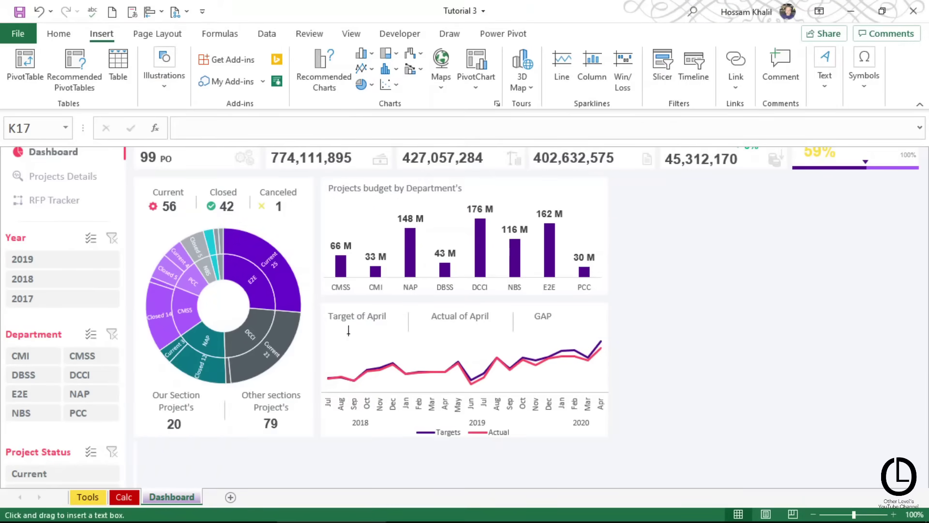
drag(348, 334, 388, 364)
drag(370, 333, 353, 329)
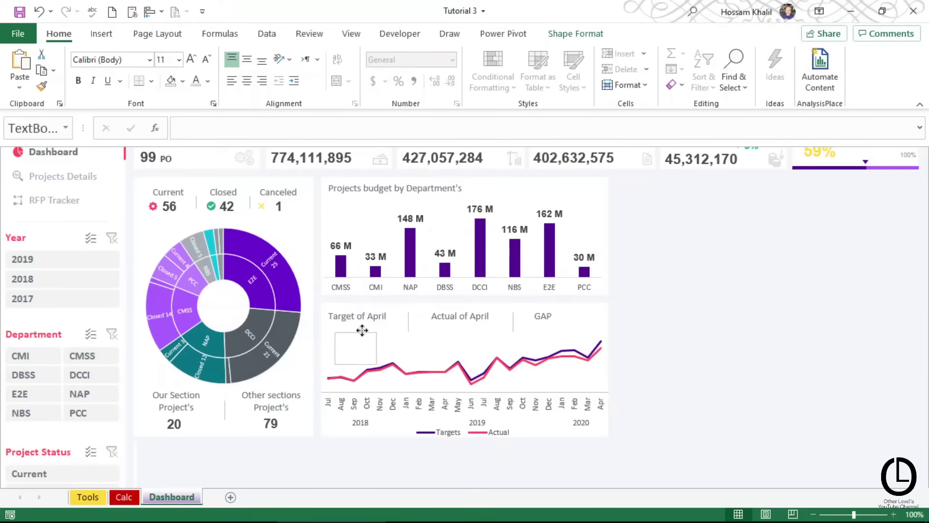
click(274, 121)
text(=)
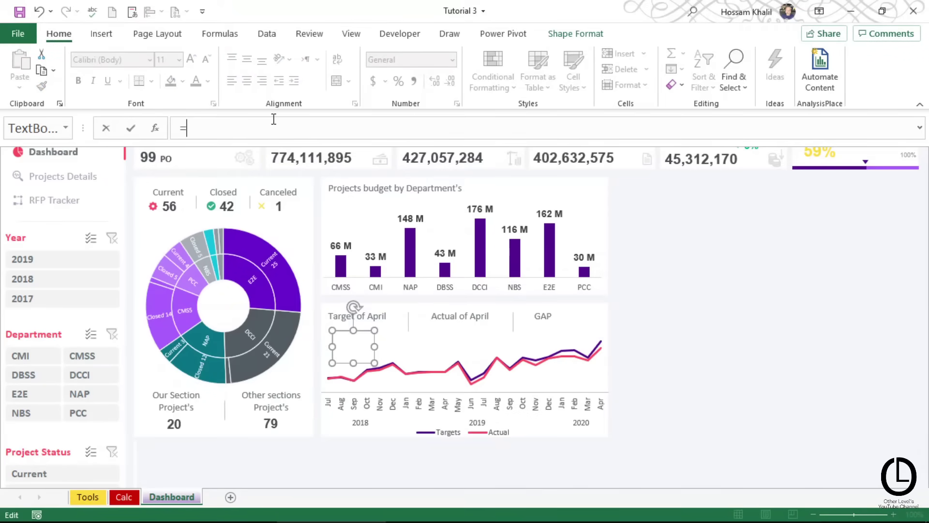
Link the text box to the Calc sheet, trimming the GETPIVOTDATA formula to =Calc!$A$109
click(124, 497)
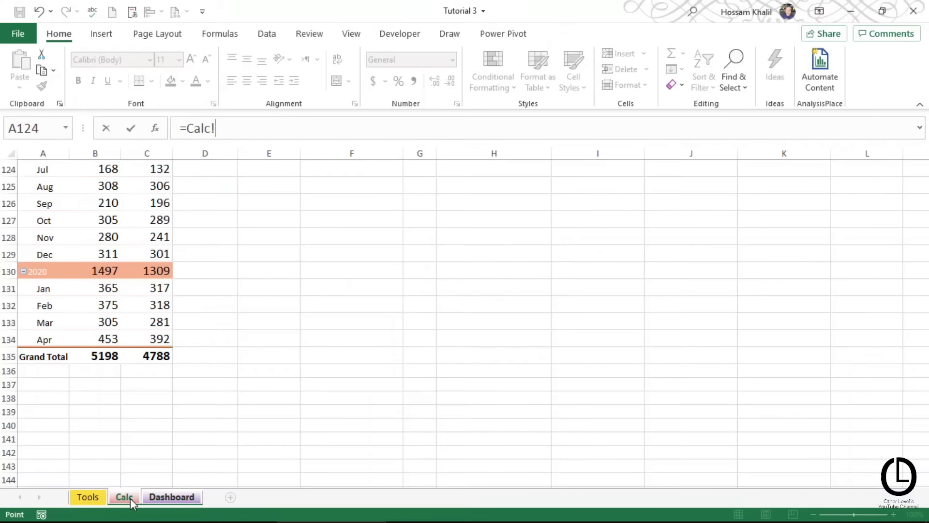
click(110, 357)
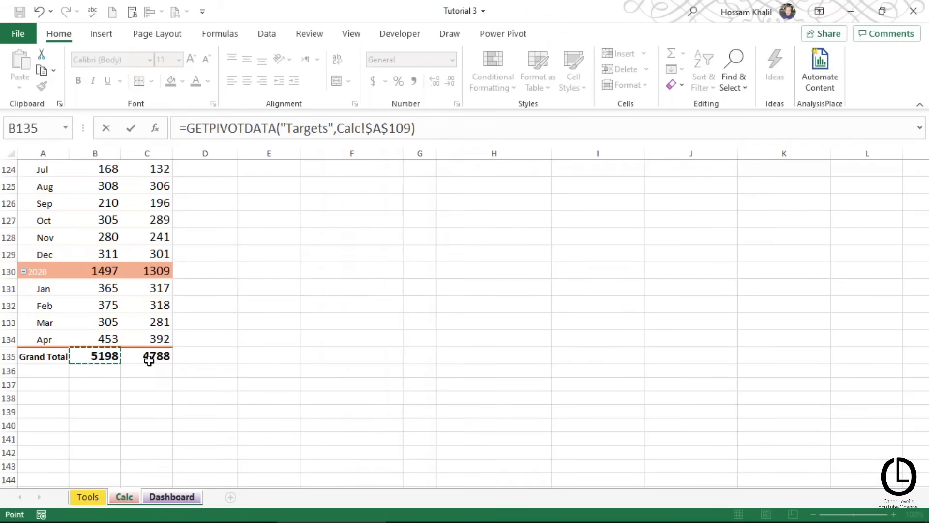
key(Return)
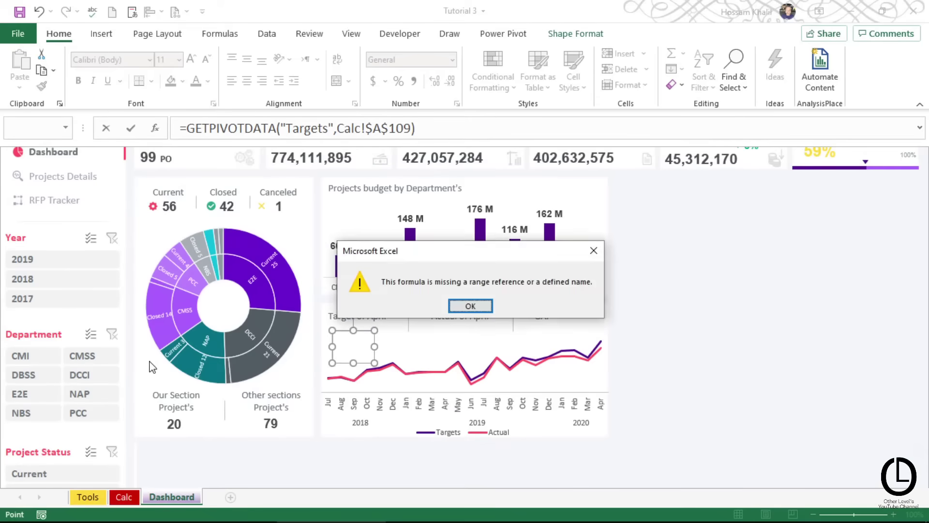
click(470, 305)
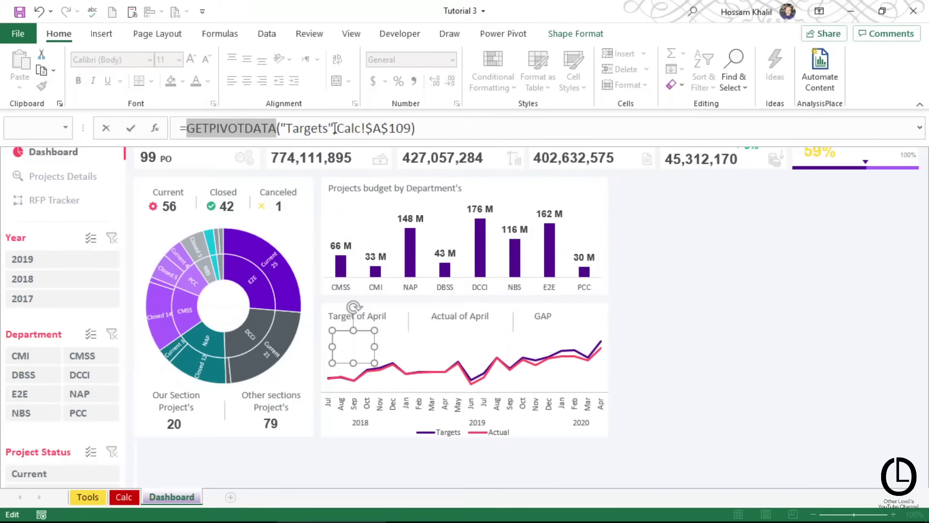
key(Delete)
key(Delete)
key(Delete)
key(Delete)
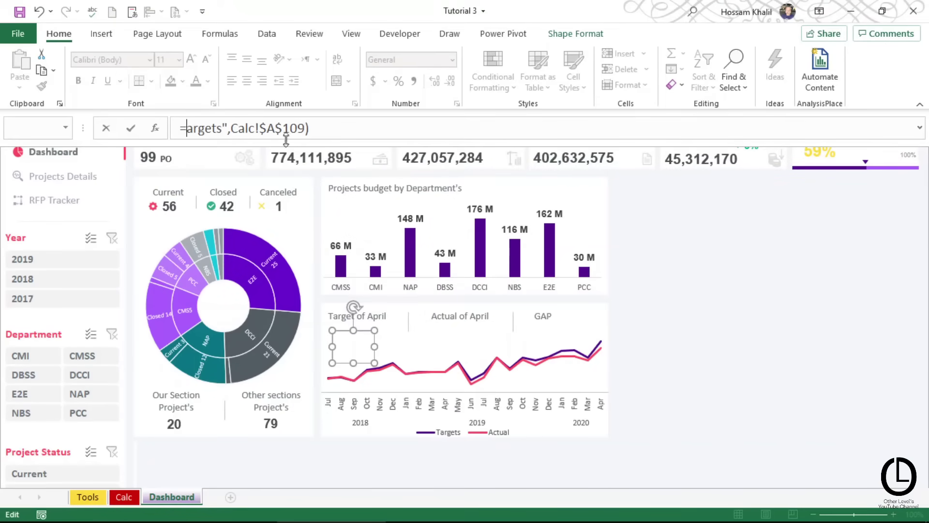
key(Delete)
key(Delete)
key(Delete)
key(Delete)
key(Delete)
key(Delete)
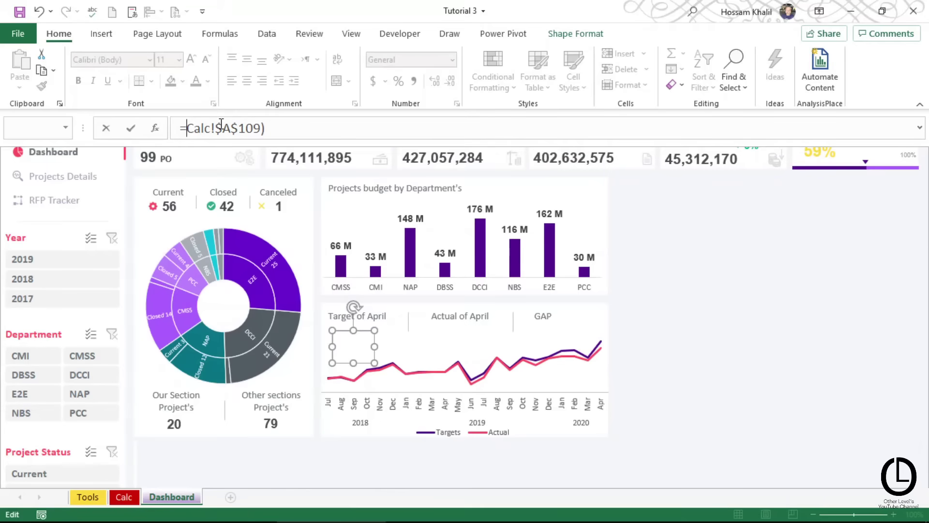
key(BackSpace)
key(Return)
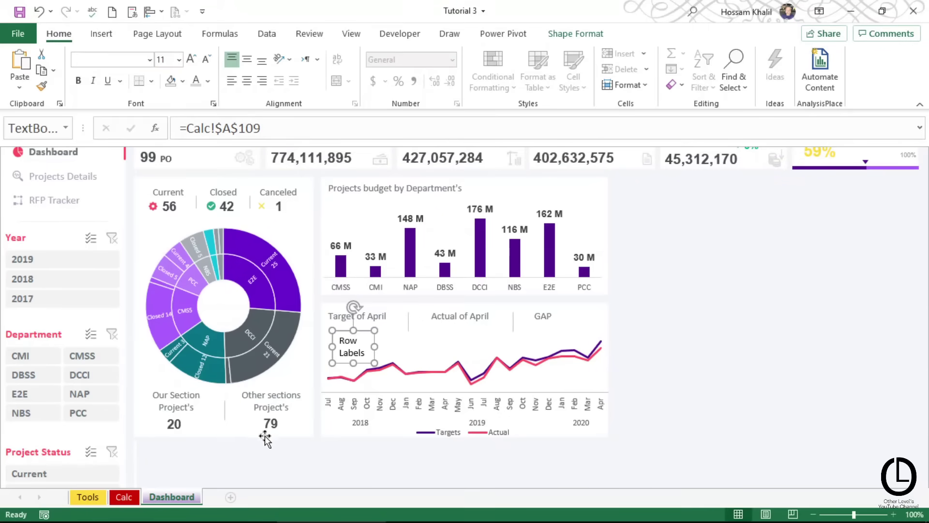
click(129, 498)
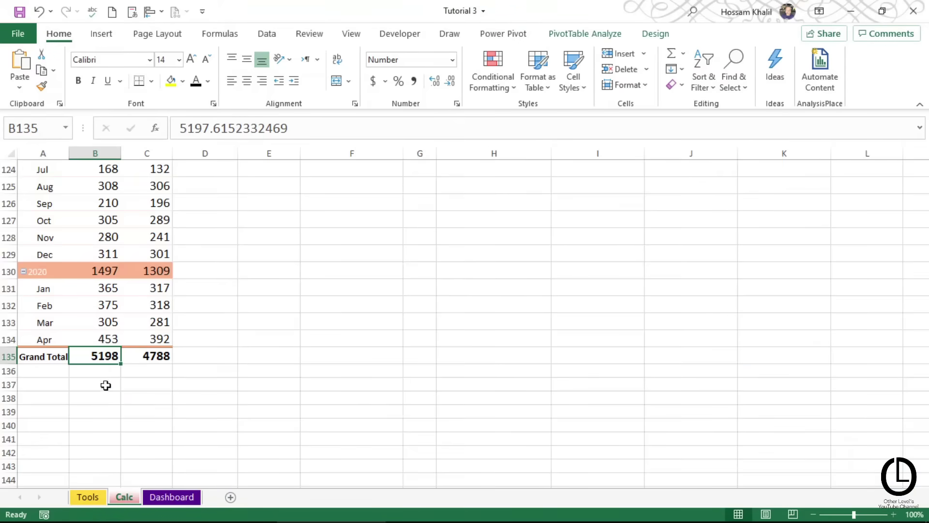
click(159, 498)
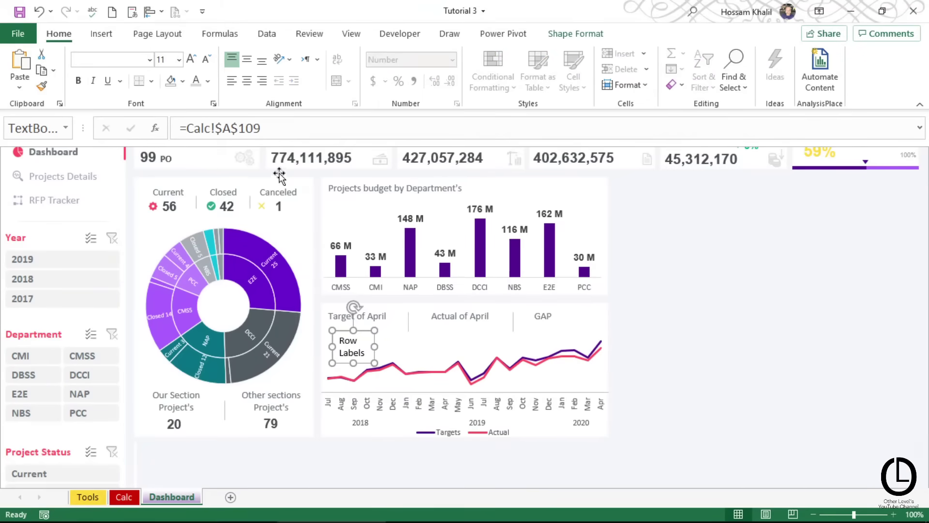
Change the text box formula to =Calc!$B$135 so it shows 5198
click(247, 127)
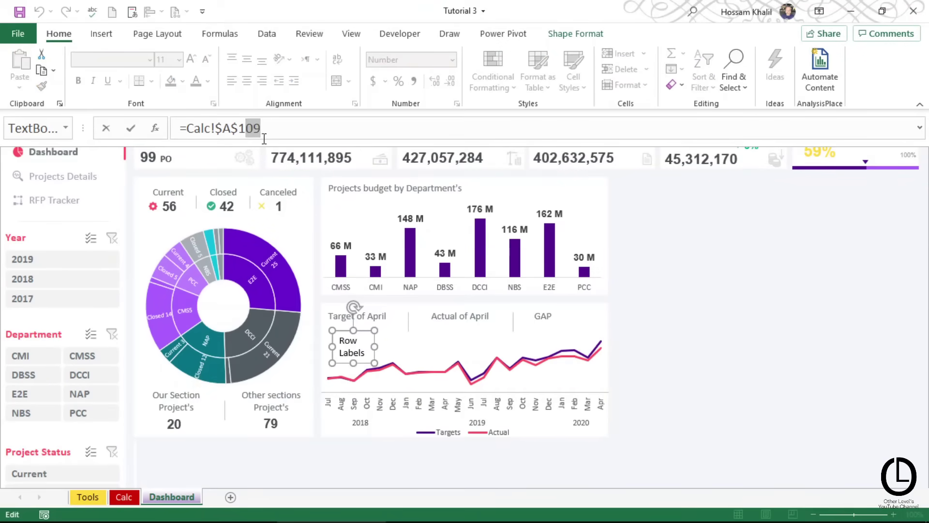
text(35)
key(Return)
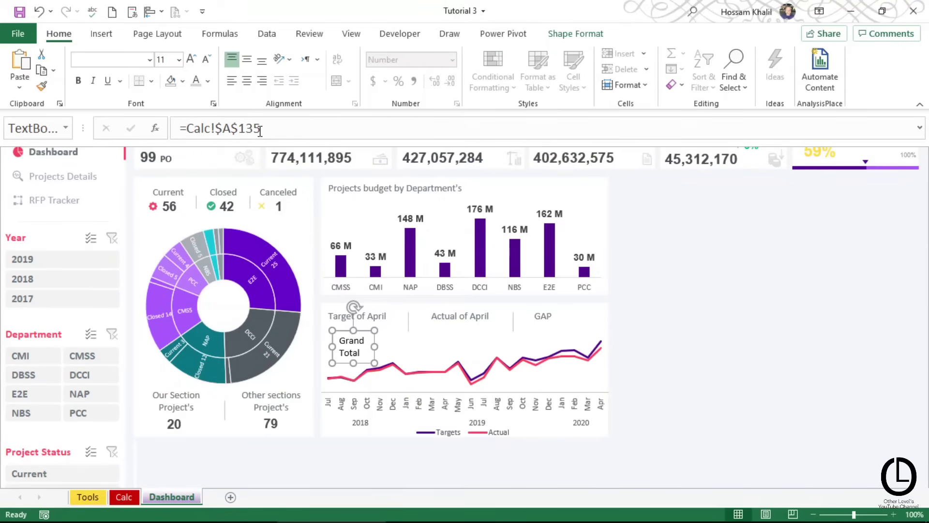
double_click(230, 128)
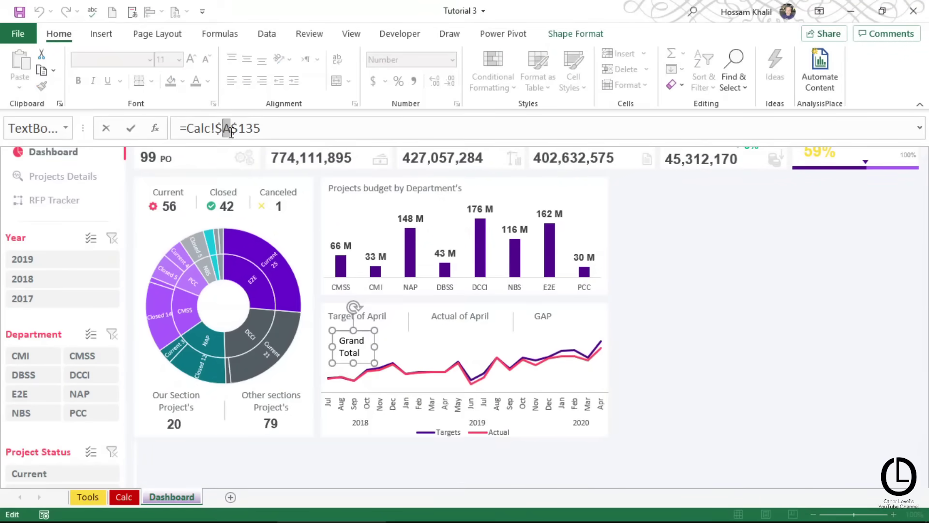
text(B)
key(Return)
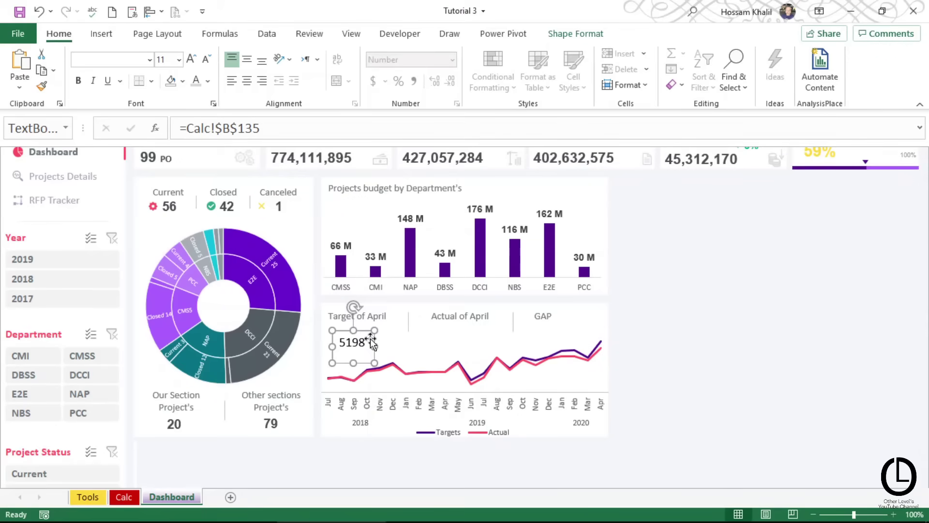
Copy the box under Actual of April and link it to =Calc!$C$135, showing 4788
ctrl+drag(370, 331, 464, 331)
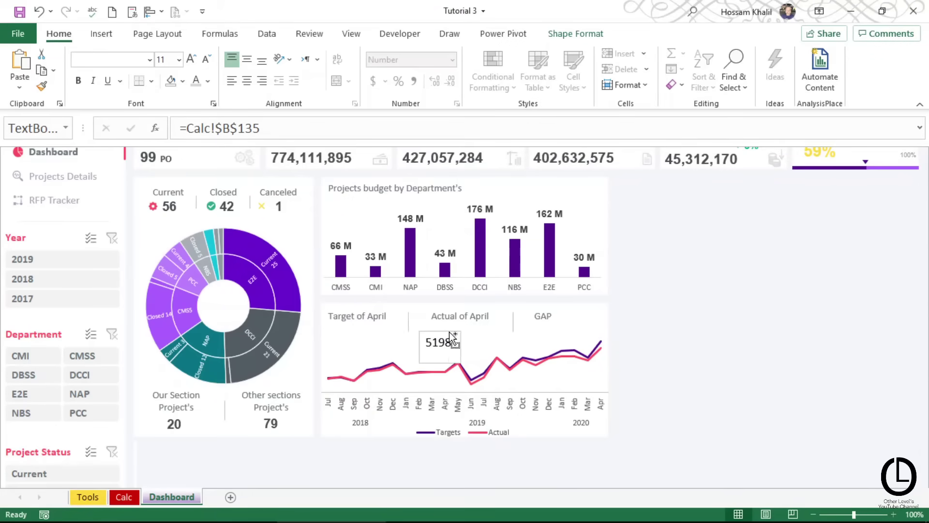
double_click(226, 128)
text(c)
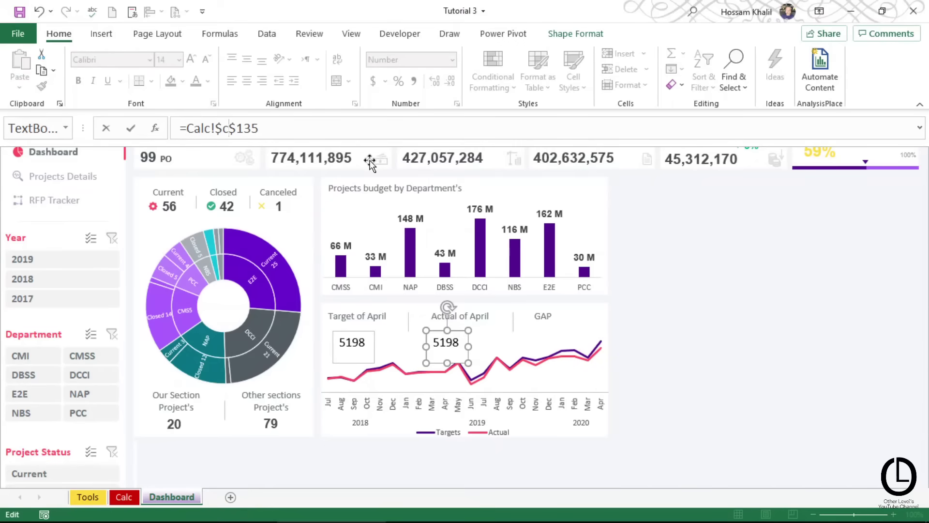
key(Return)
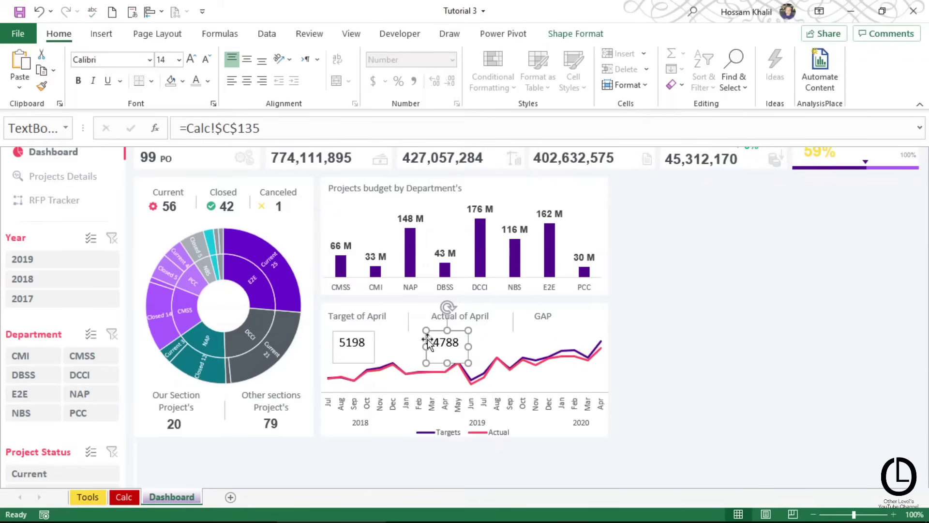
shift+click(363, 333)
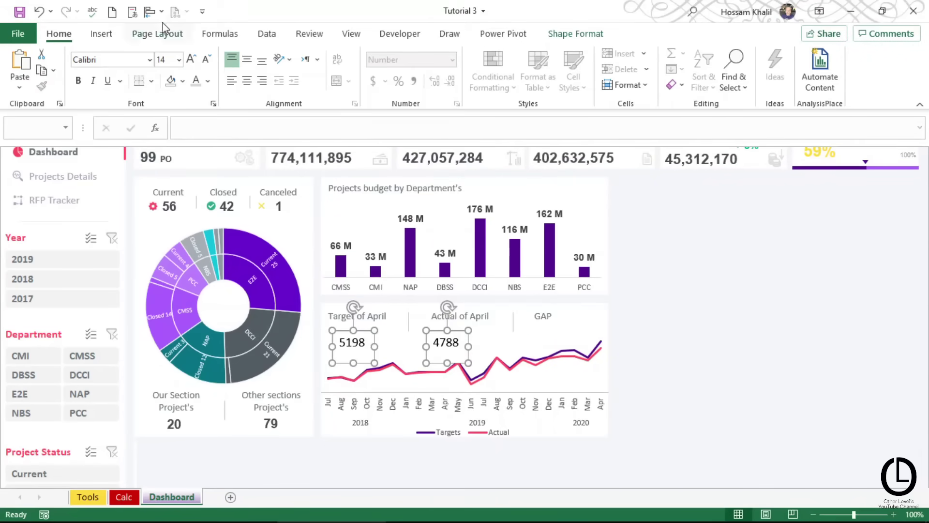
Make the 5198 and 4788 values bold Arial with a new font colour
click(78, 83)
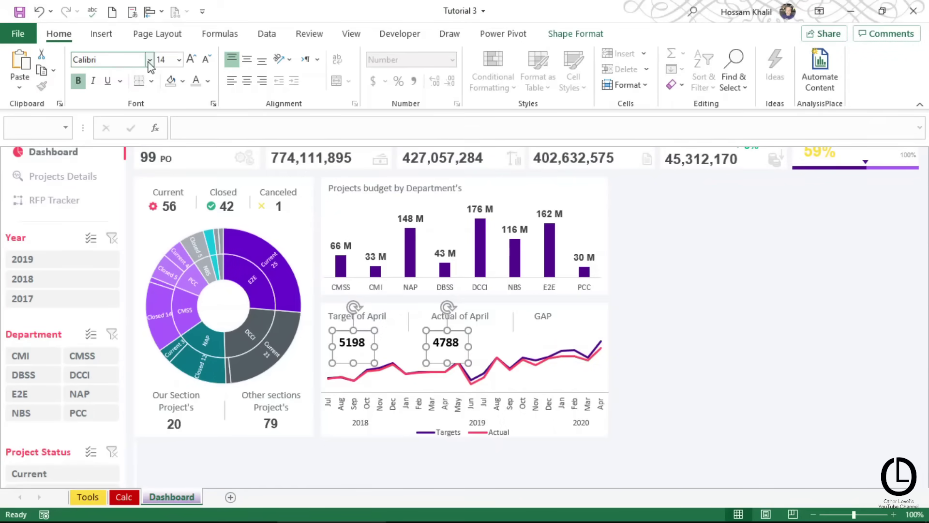
click(149, 60)
scroll(148, 194, up, 10)
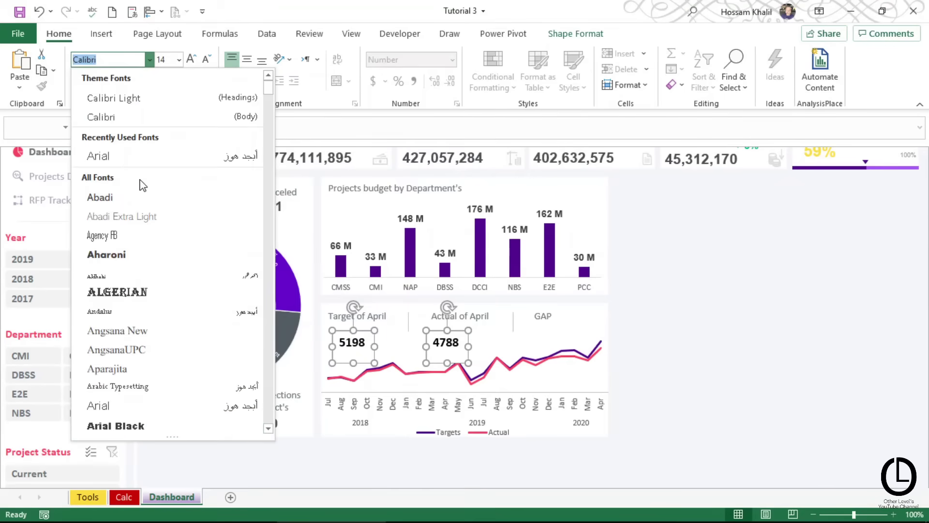
click(133, 158)
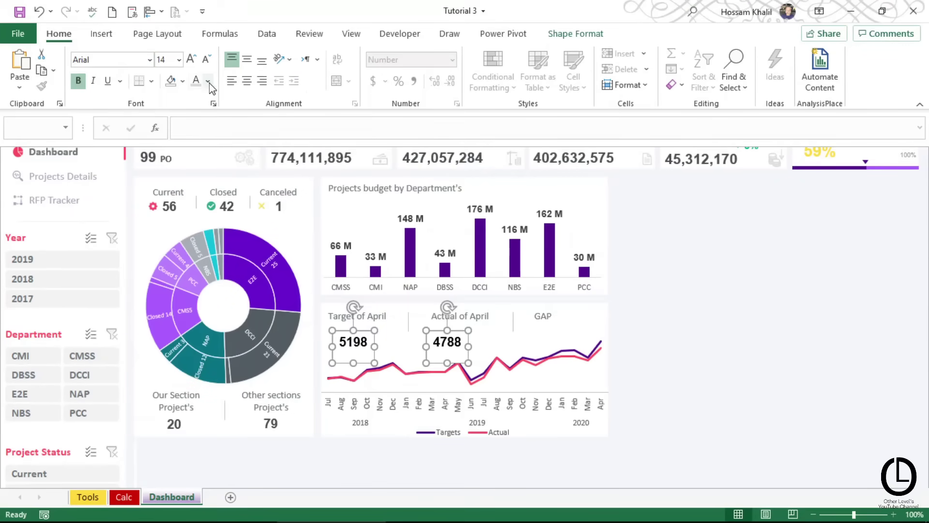
click(207, 81)
click(212, 167)
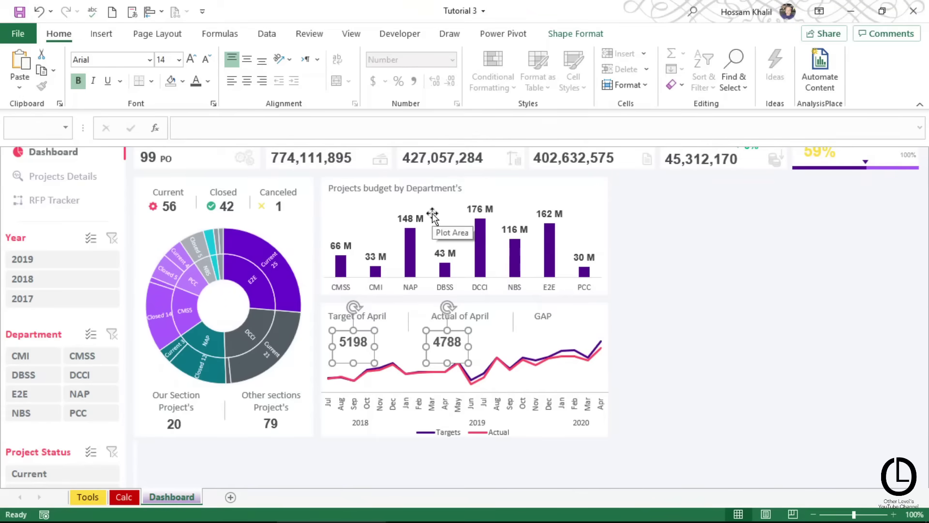
Set both value boxes to No Outline
click(575, 34)
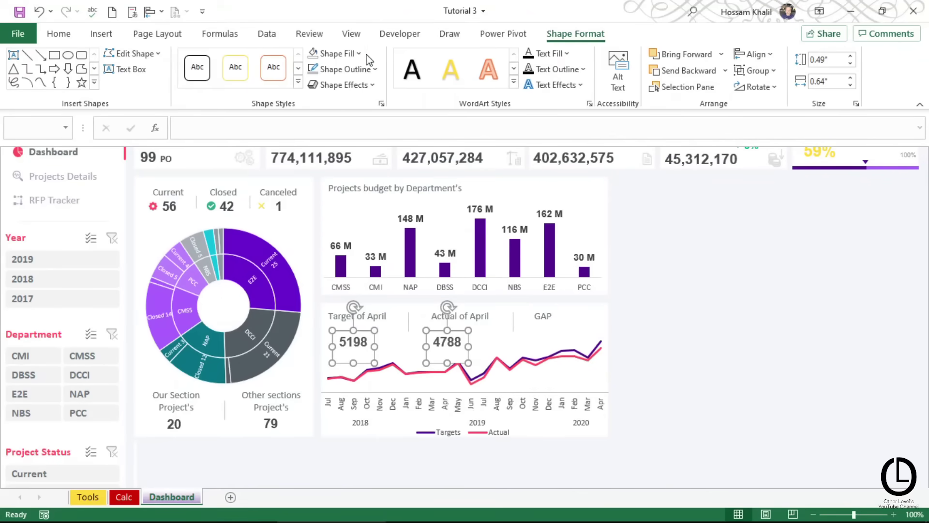
click(362, 69)
click(338, 279)
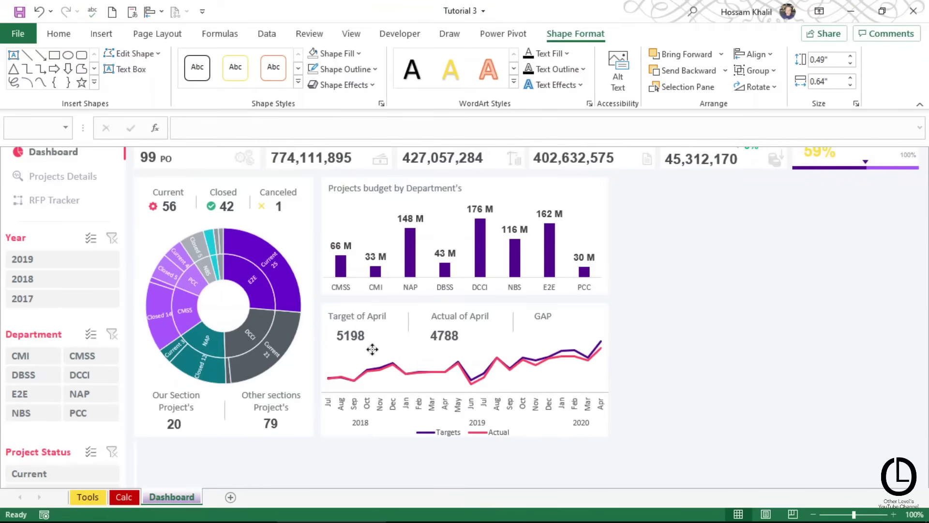
Move the value boxes up under their headings and nudge the 4788 box right
drag(376, 353, 367, 349)
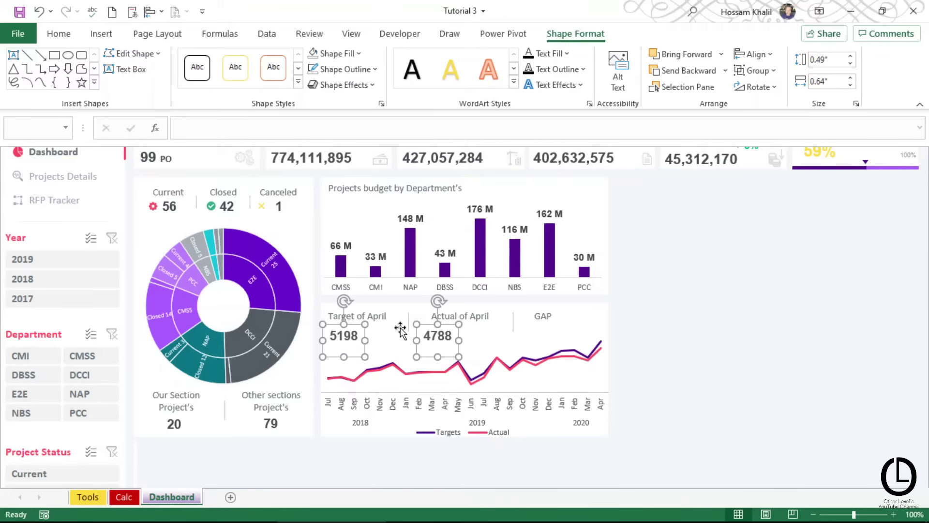
click(465, 313)
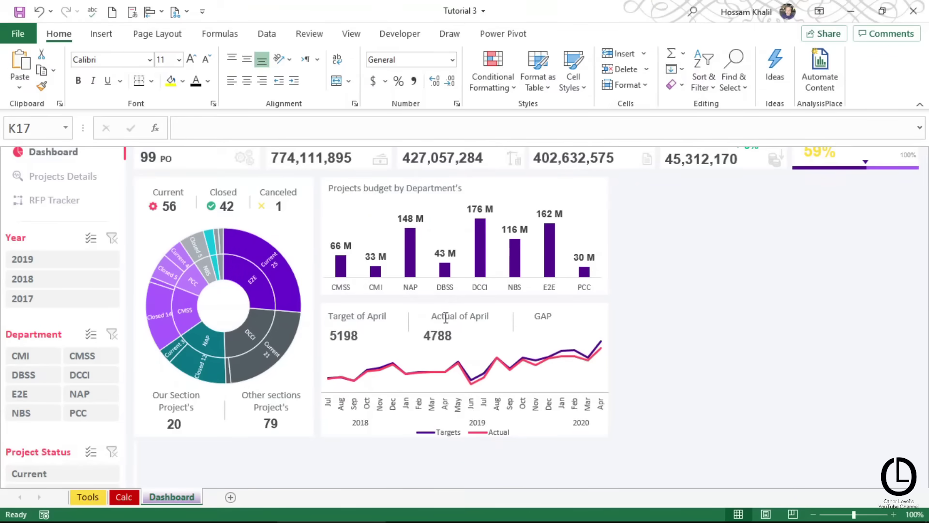
click(437, 335)
drag(437, 335, 434, 338)
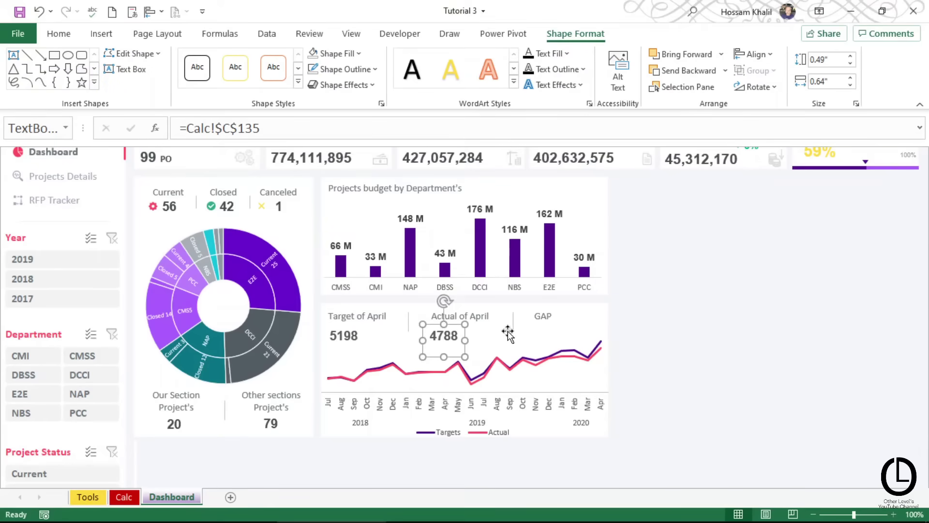
key(Right)
key(Right)
key(Right)
key(Right)
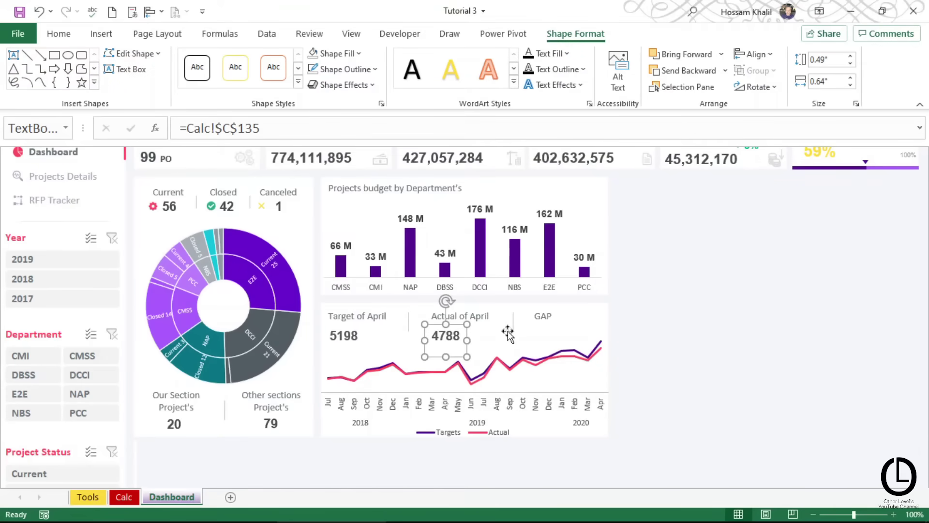
key(Escape)
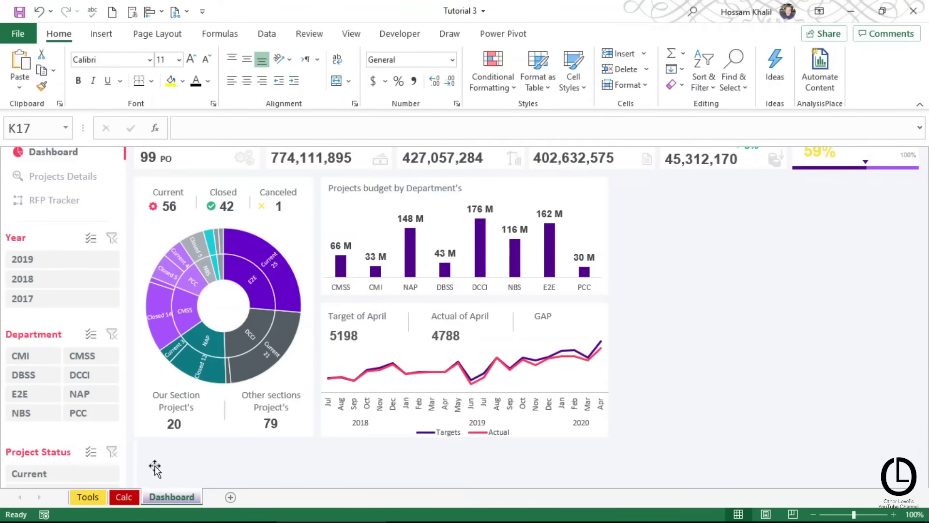
On the Calc sheet, link E135 to the Targets total B135 and F135 to the Actual total C135
click(130, 498)
click(291, 360)
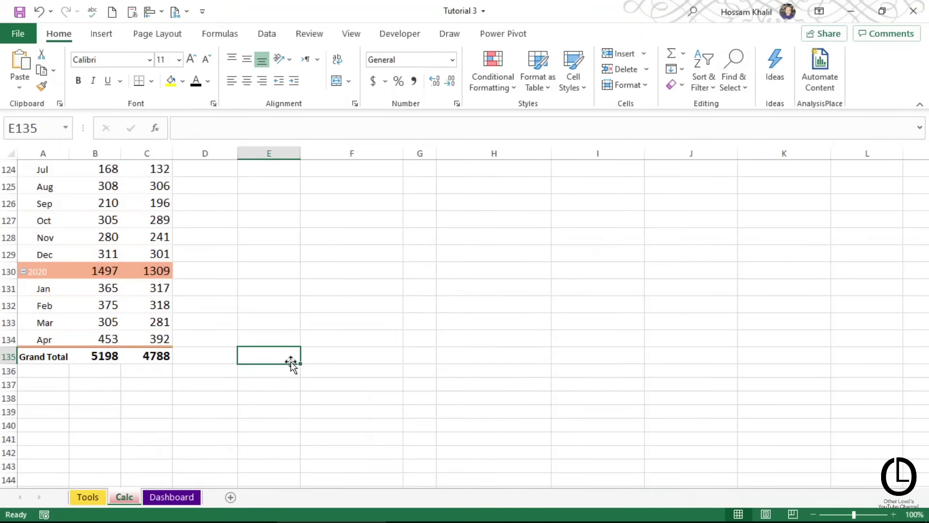
text(=)
click(116, 357)
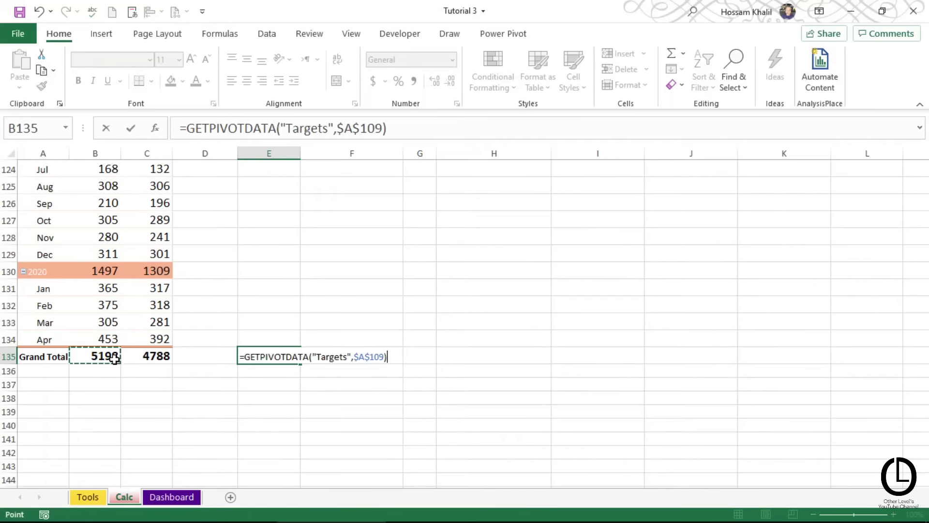
key(Return)
click(315, 357)
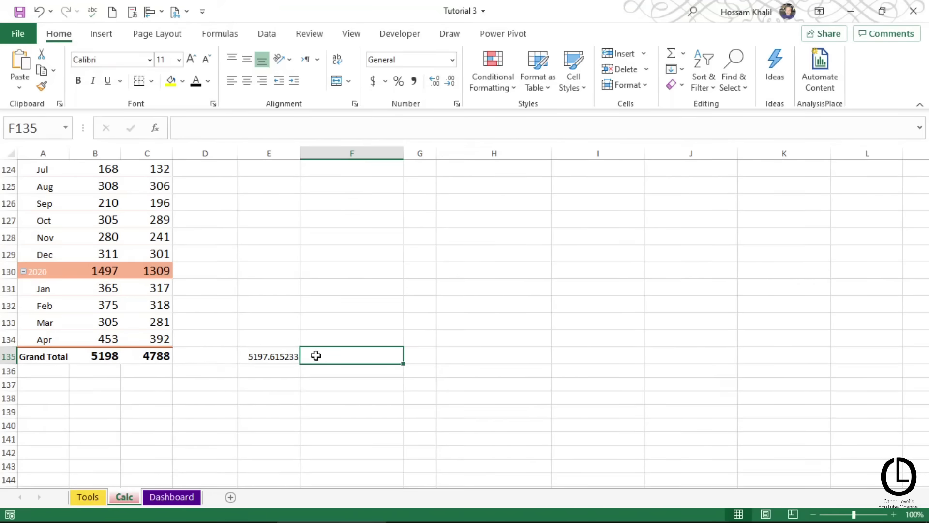
text(=)
click(160, 356)
key(Return)
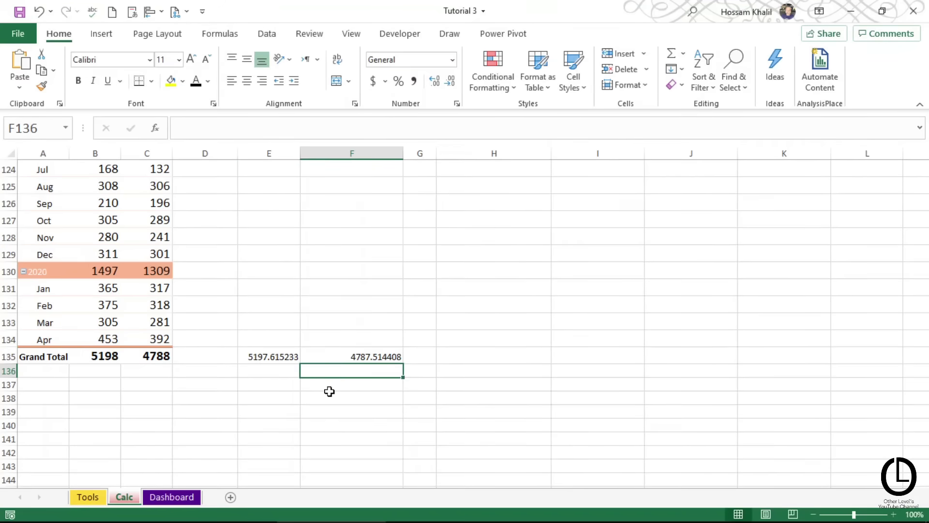
Enter the gap formula =E135-F135 in F136
text(=)
click(263, 356)
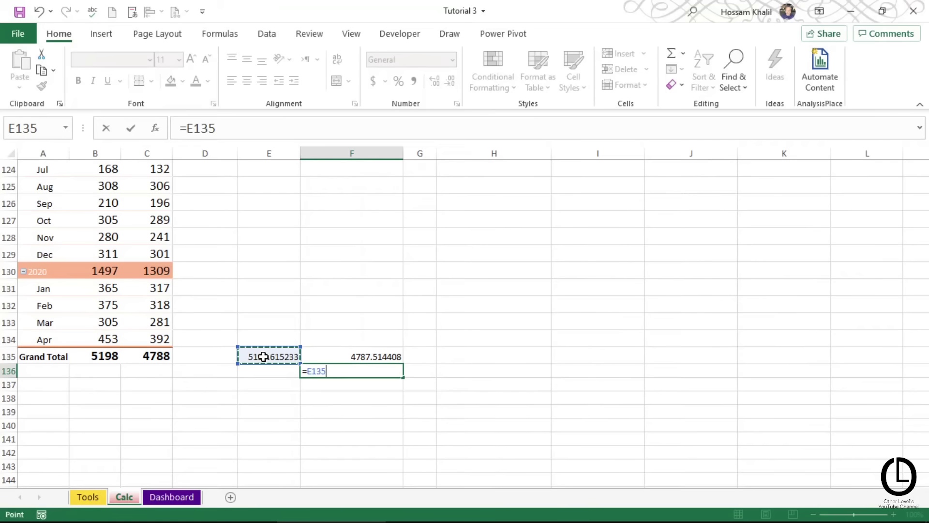
text(-)
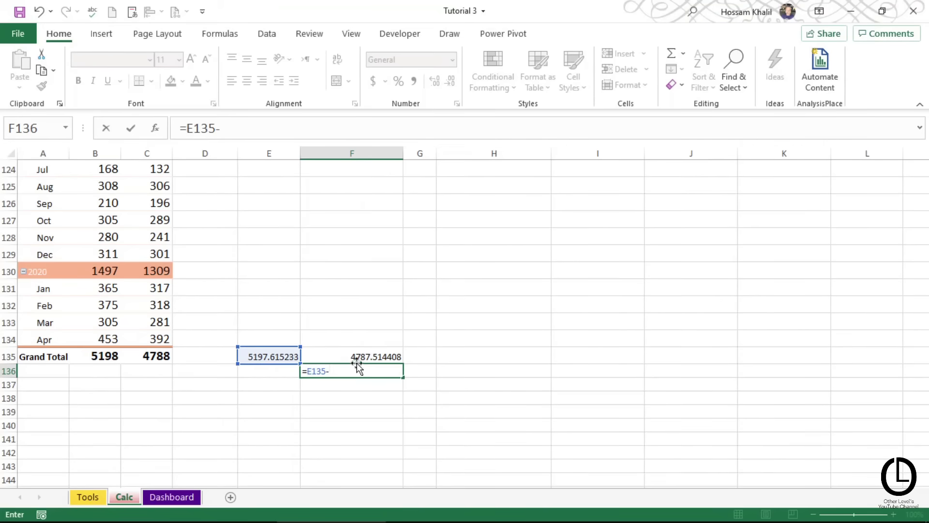
click(357, 357)
key(Return)
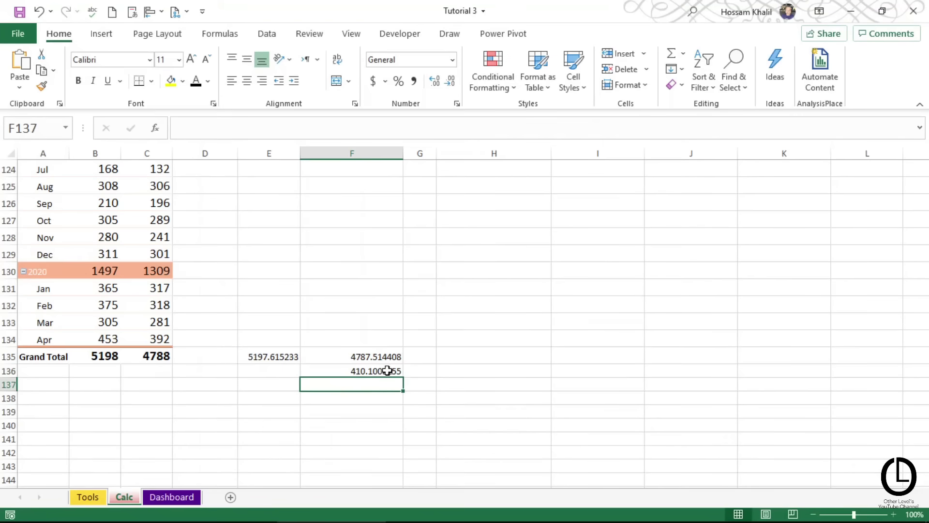
Format the F136 gap as whole number 410, bold, yellow fill and larger font
click(387, 371)
click(451, 80)
click(451, 80)
click(451, 81)
click(451, 80)
click(451, 80)
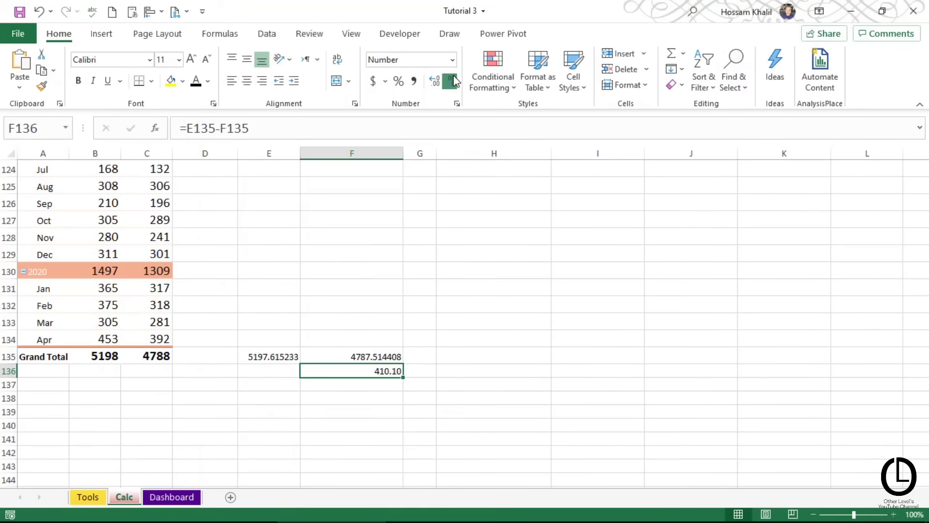
click(451, 80)
click(451, 81)
click(411, 80)
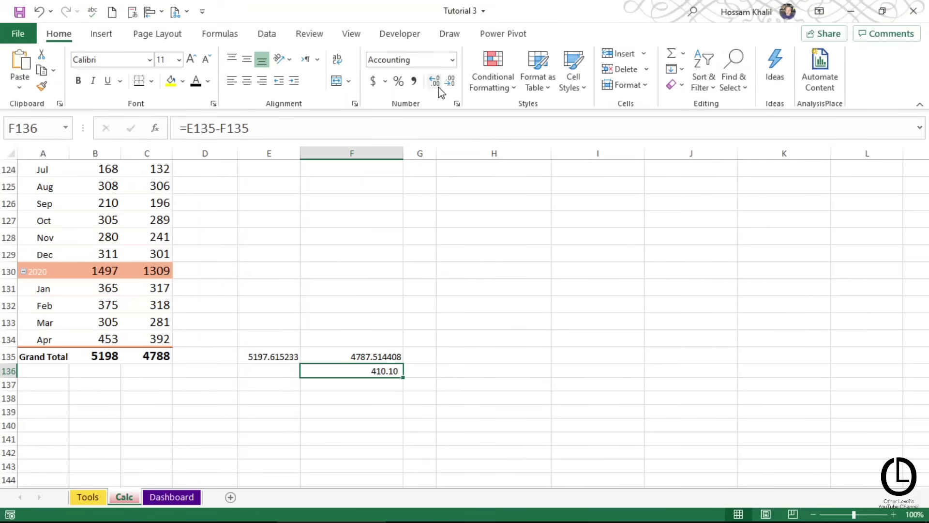
click(451, 81)
click(451, 81)
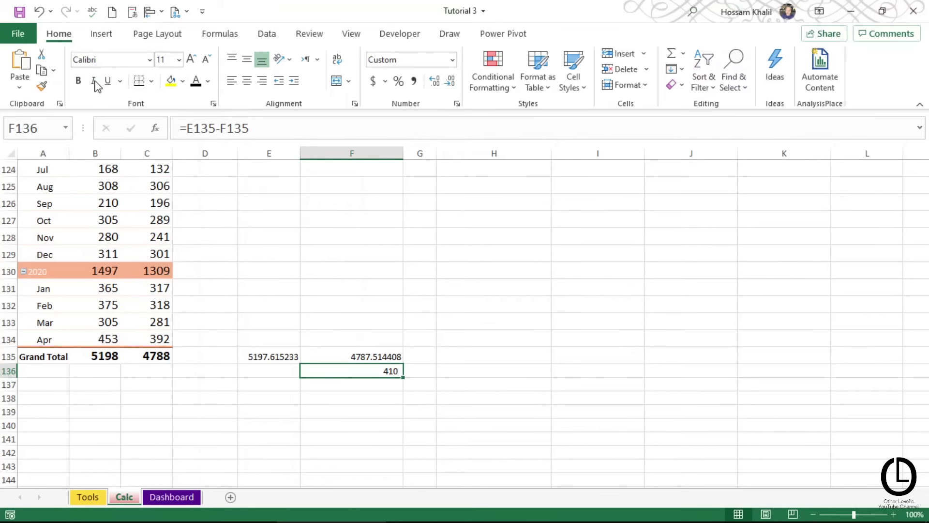
click(77, 80)
click(170, 80)
click(192, 59)
click(192, 59)
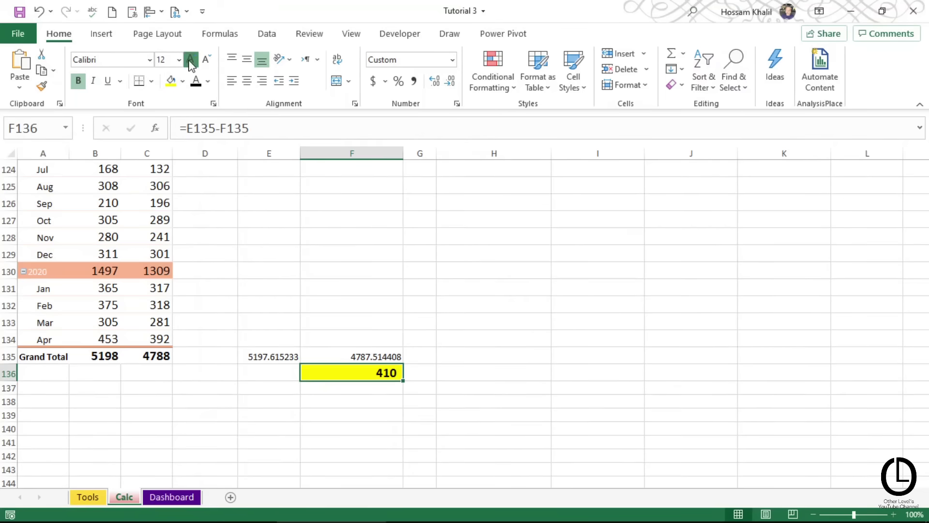
click(192, 59)
Label E136 'GAP', centred vertically, right-aligned, bold, larger and filled yellow
click(257, 369)
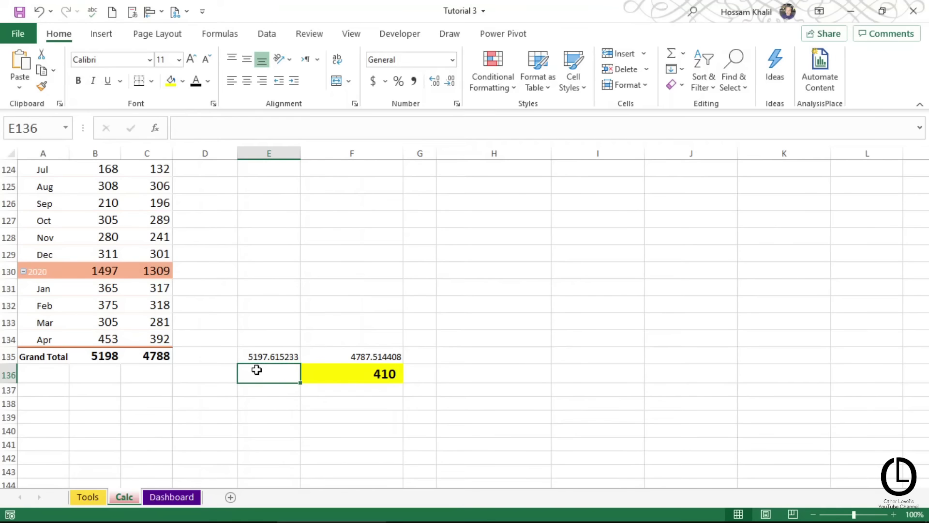
text(GAP)
key(Return)
click(256, 370)
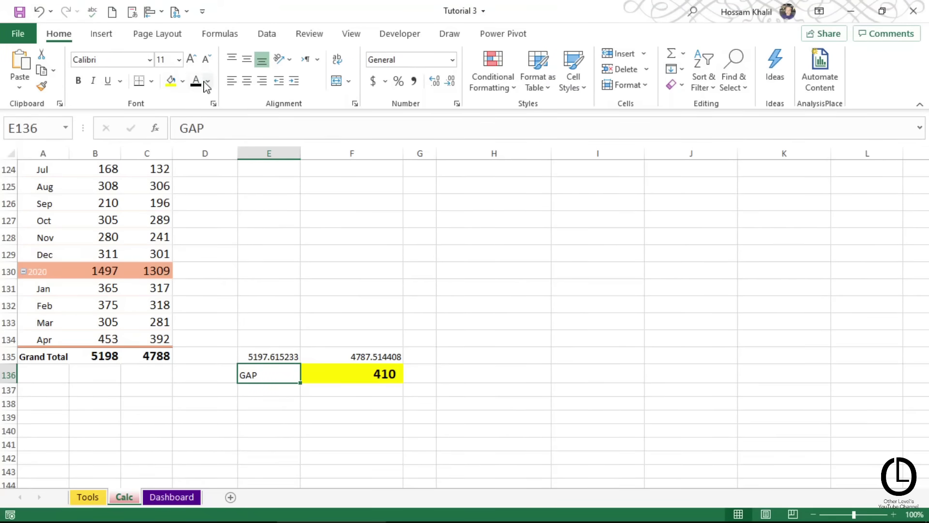
click(247, 62)
click(261, 81)
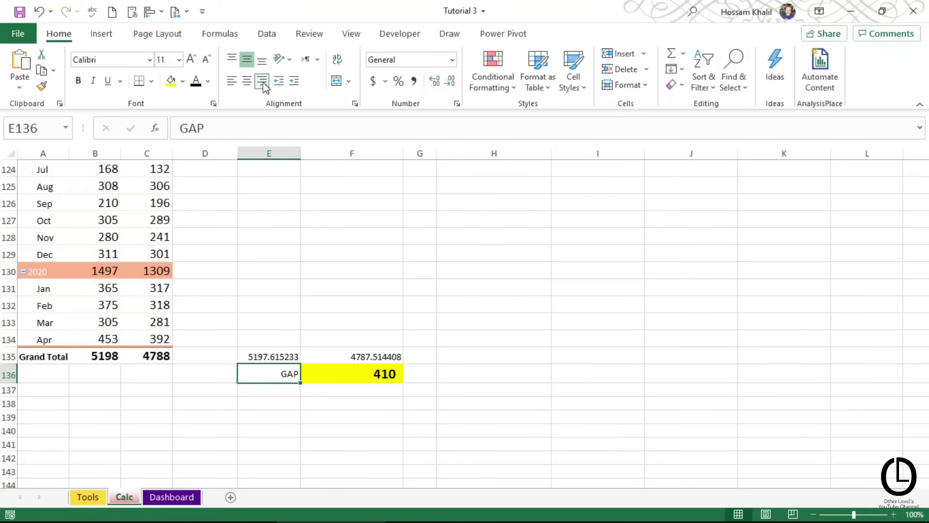
click(170, 81)
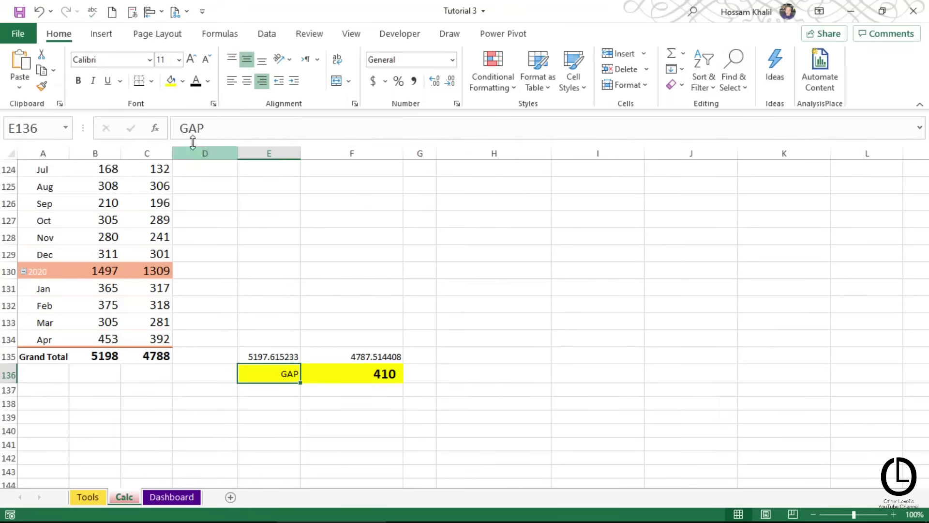
click(78, 81)
click(191, 59)
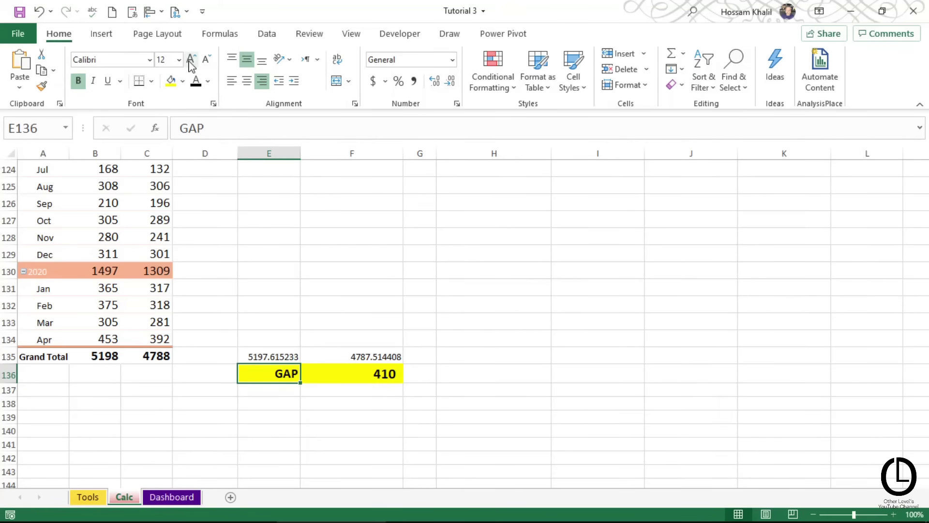
click(312, 405)
On the Dashboard, copy the 4788 value box under the GAP heading
click(166, 496)
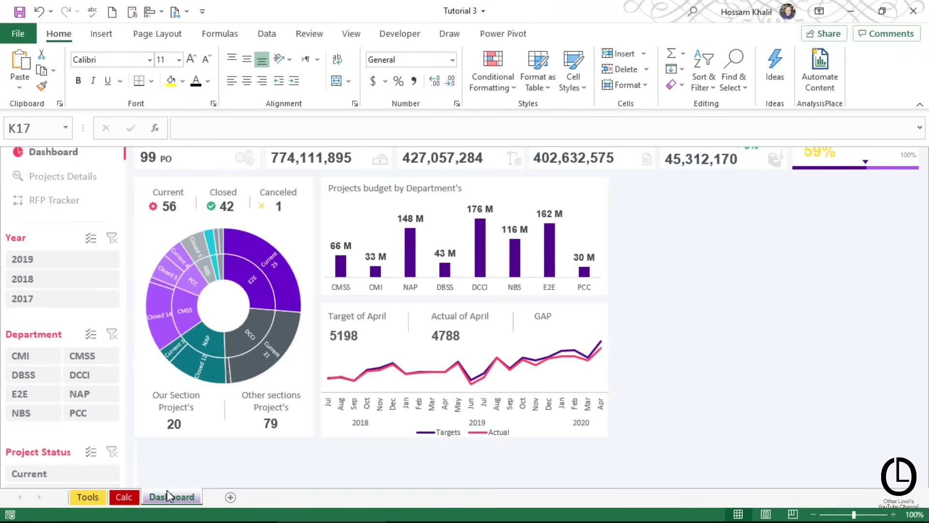
click(448, 335)
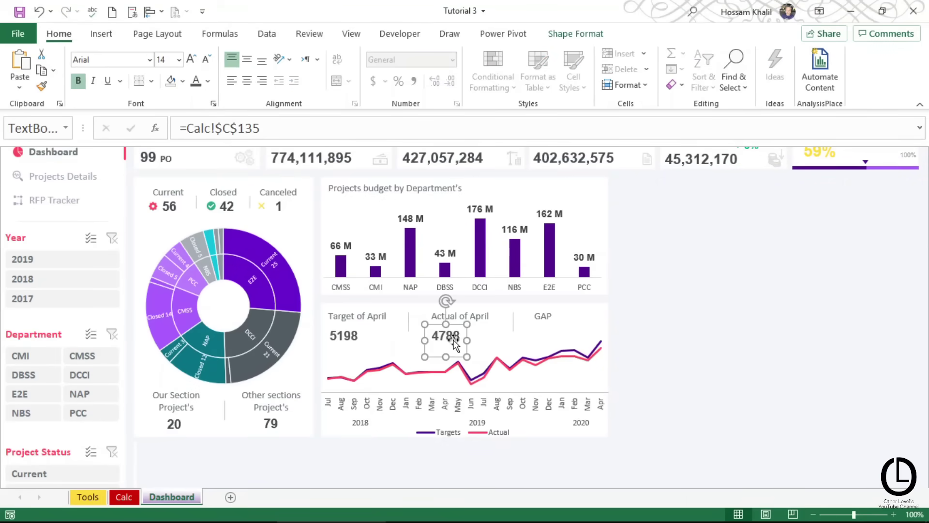
drag(440, 338, 527, 341)
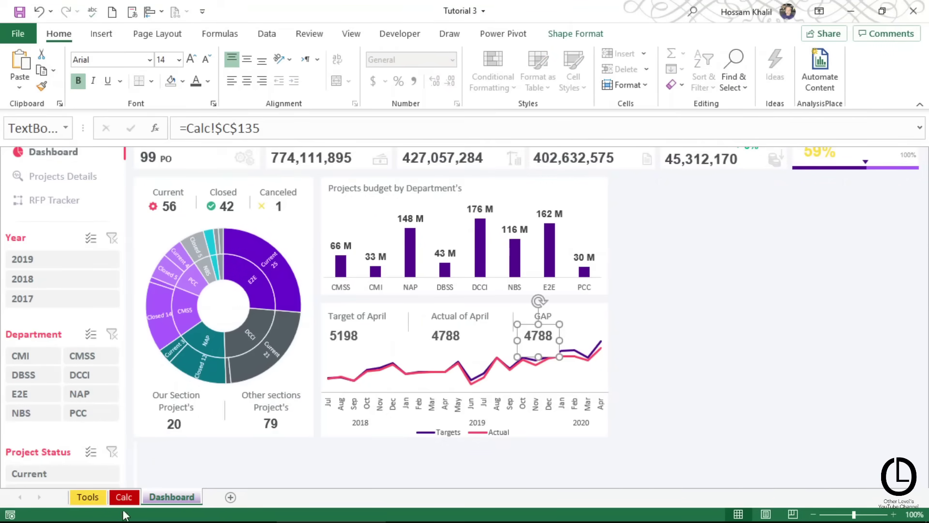
Link the copied box's formula to Calc!$F$136 so it shows the gap
click(136, 496)
drag(358, 377, 291, 358)
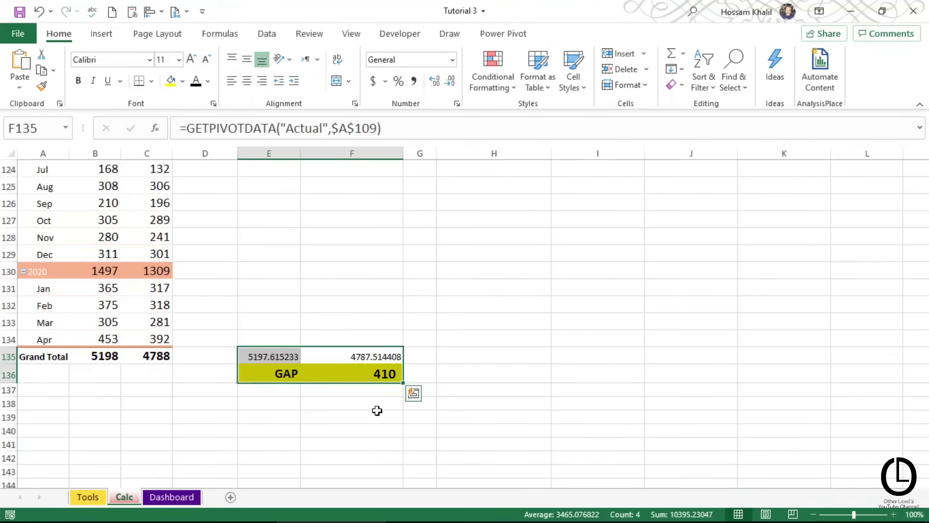
click(365, 375)
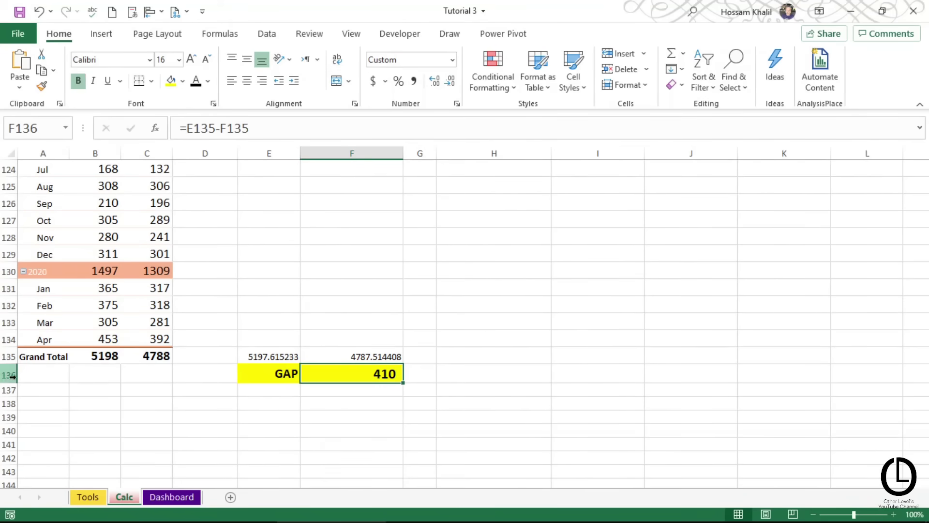
click(172, 497)
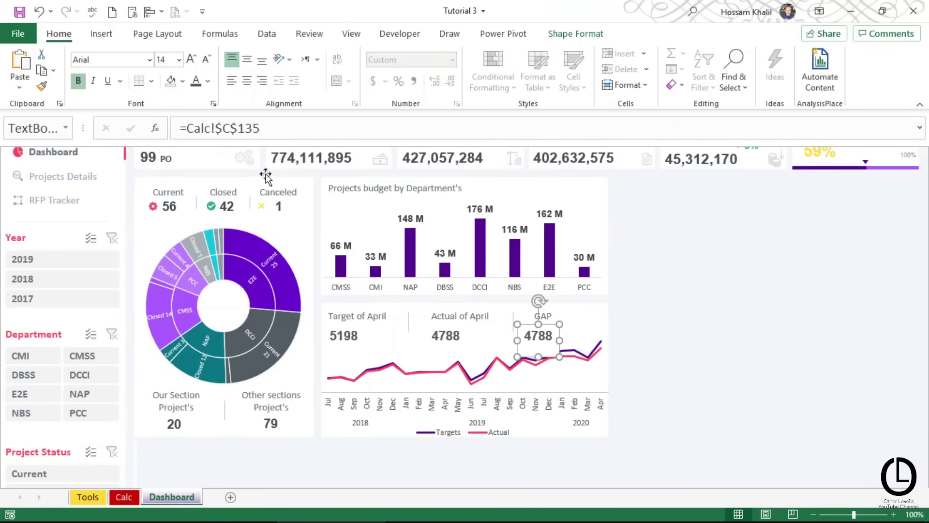
click(230, 127)
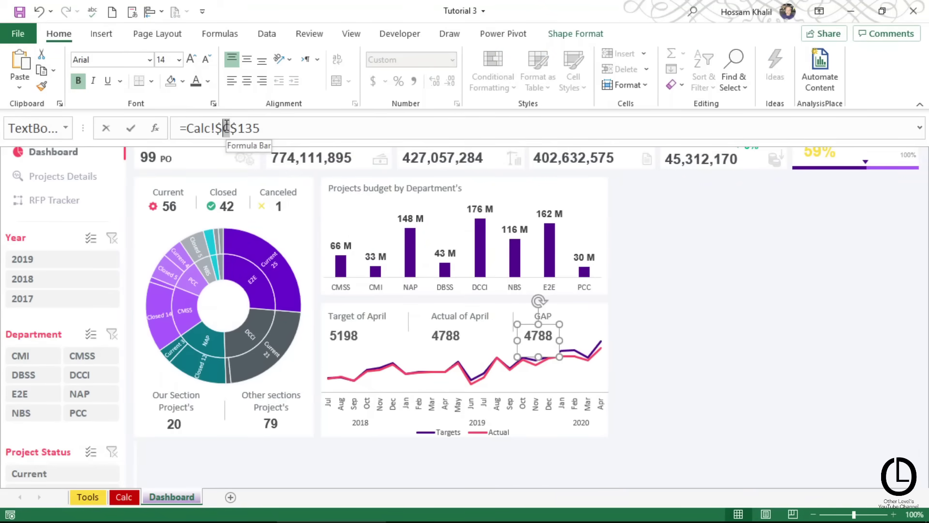
text(f)
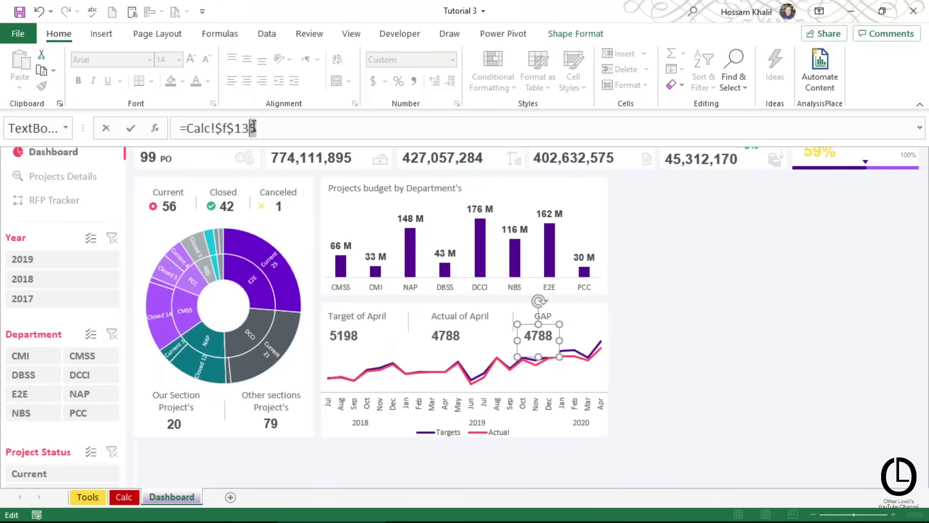
key(Return)
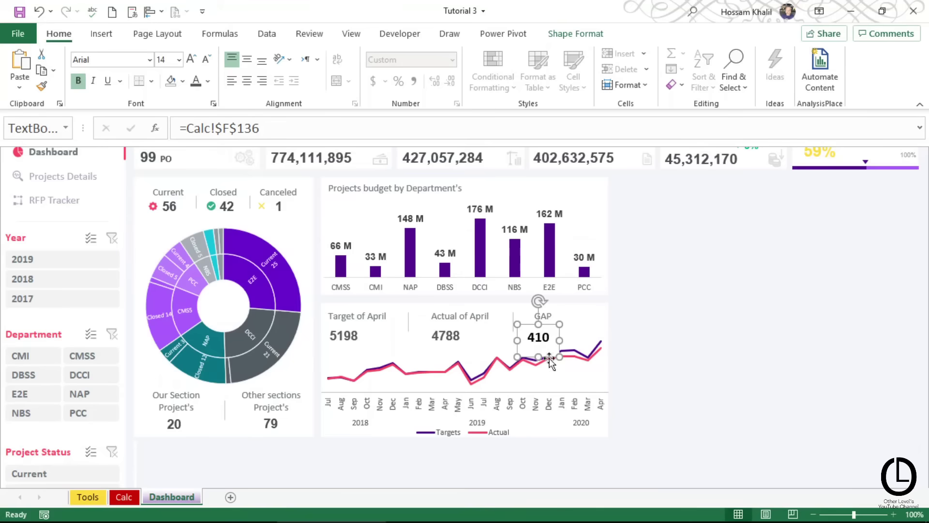
Colour the 410 GAP value pink and nudge its box slightly up and right
click(208, 81)
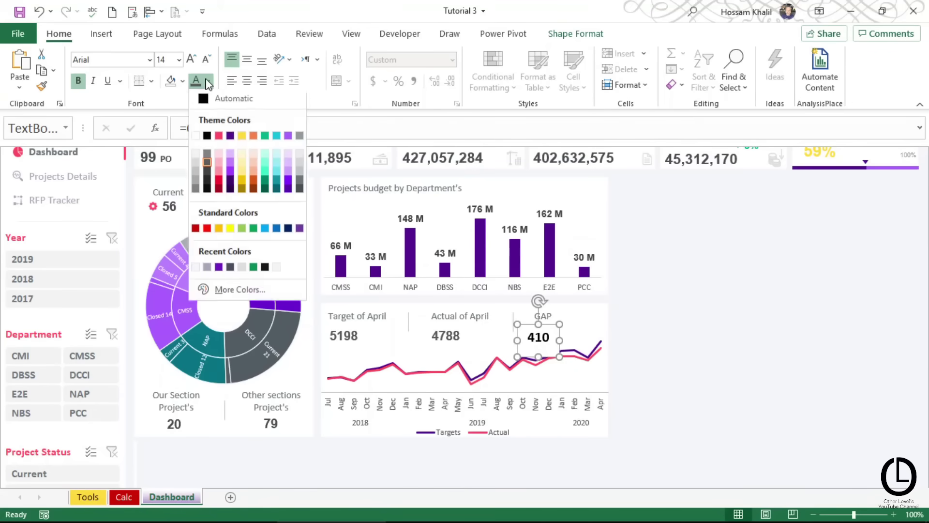
click(218, 137)
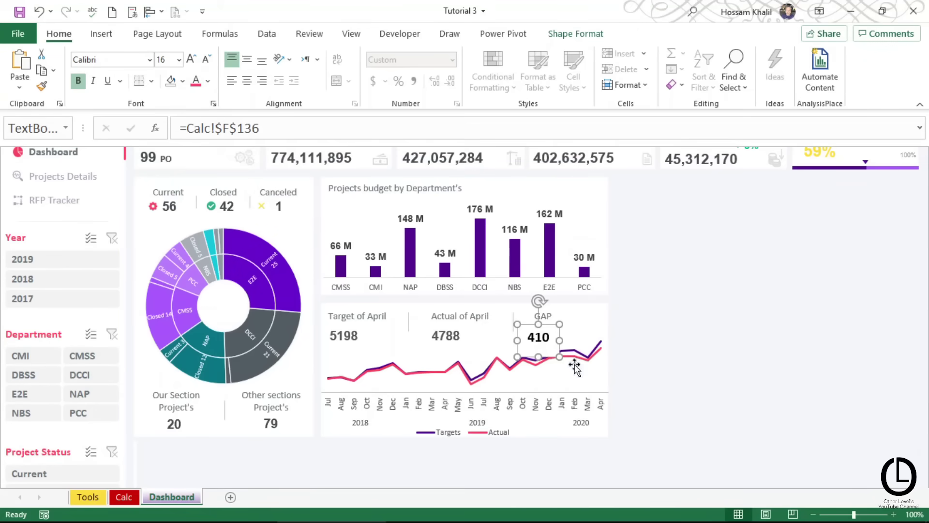
click(196, 82)
drag(527, 355, 530, 350)
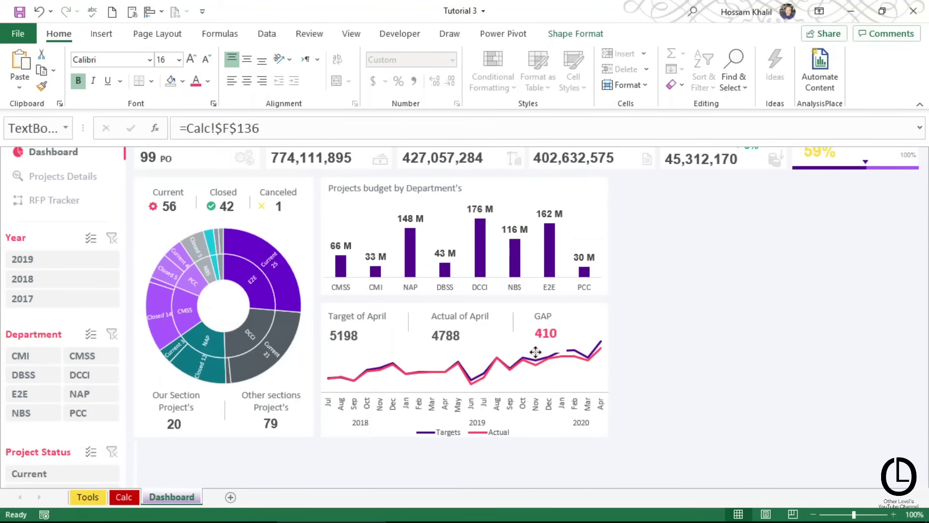
click(577, 35)
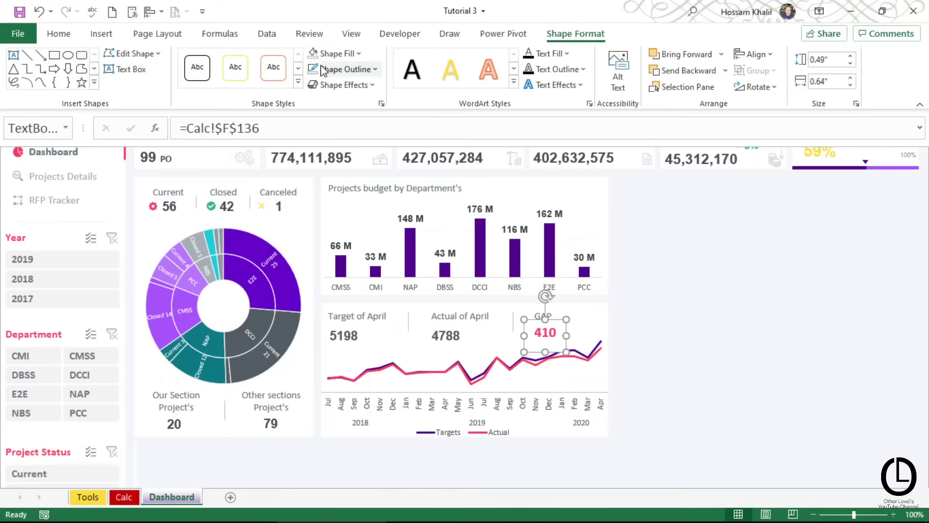
Give the GAP box No Fill and draw a small isosceles triangle beside it
click(334, 53)
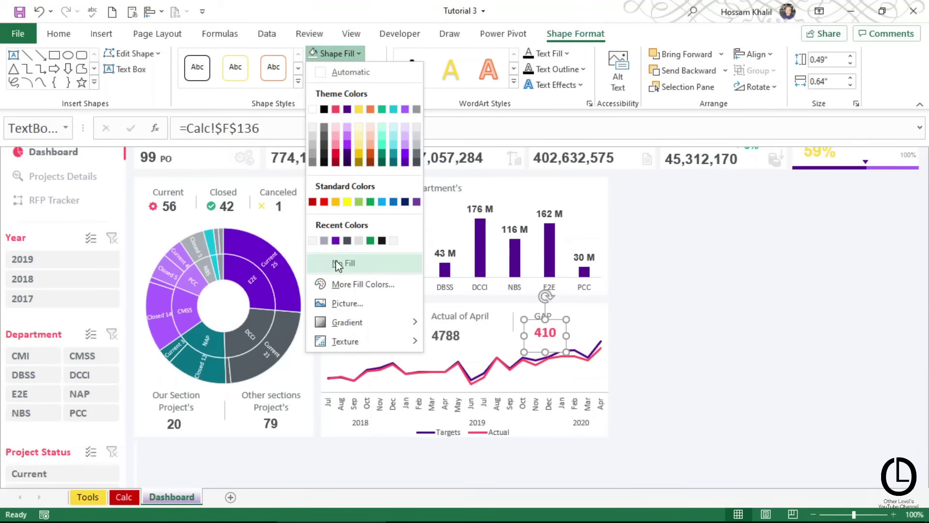
click(342, 263)
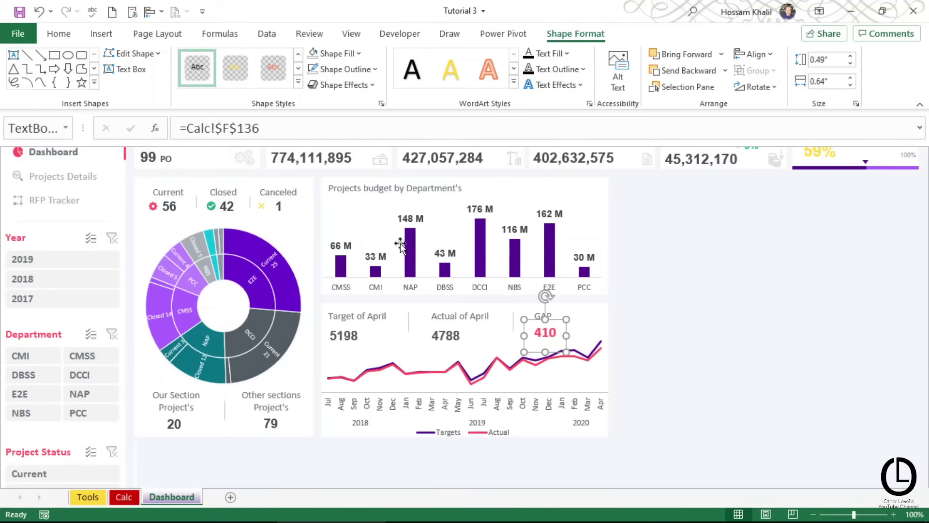
click(101, 33)
click(162, 92)
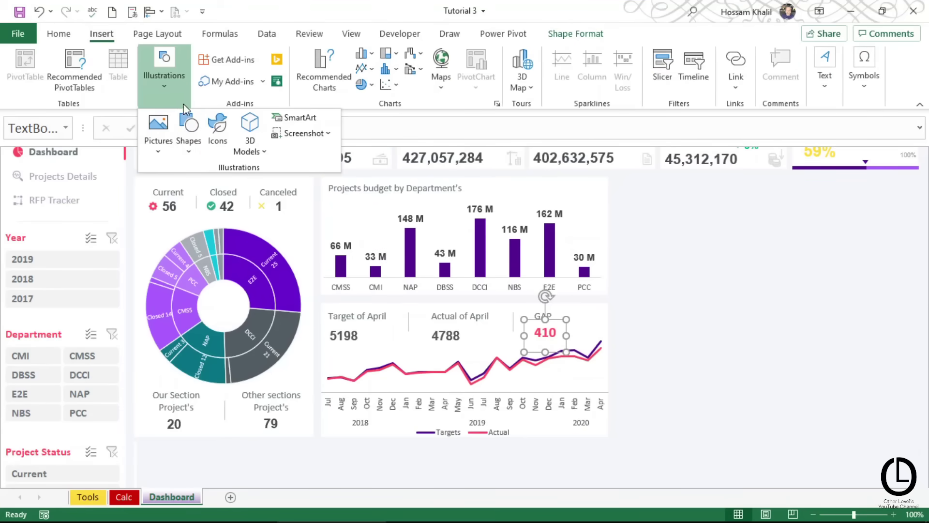
click(183, 142)
click(264, 188)
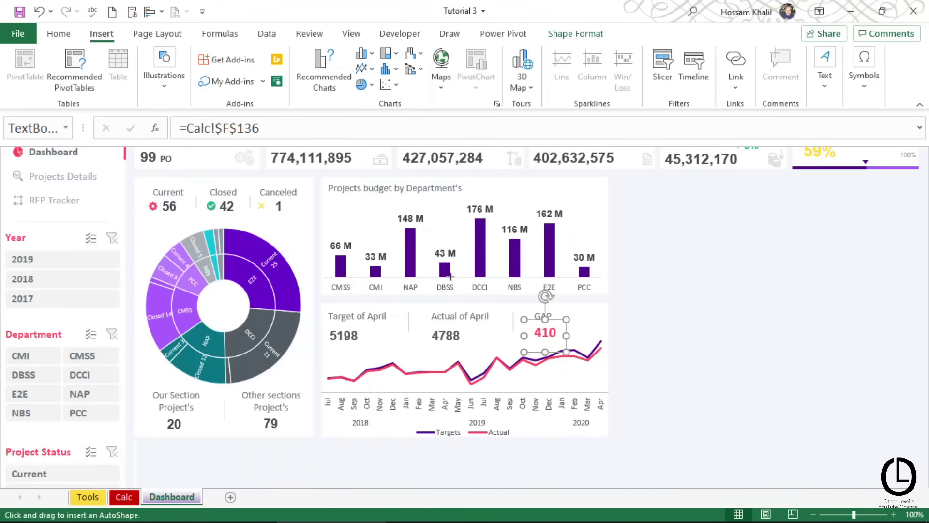
drag(574, 329, 585, 339)
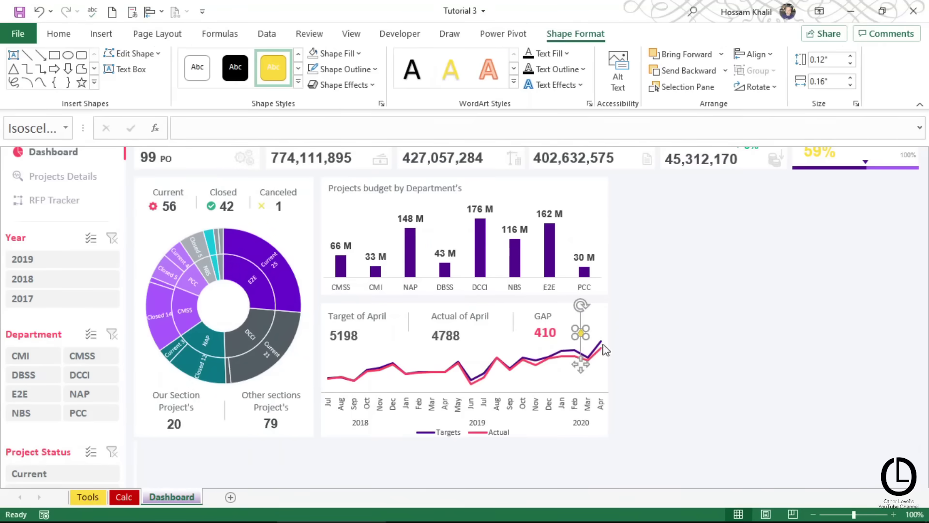
key(Escape)
Move the triangle left next to 410 and size it 0.1" by 0.1"
click(578, 335)
key(Left)
key(Left)
key(Left)
key(Left)
key(Left)
key(Left)
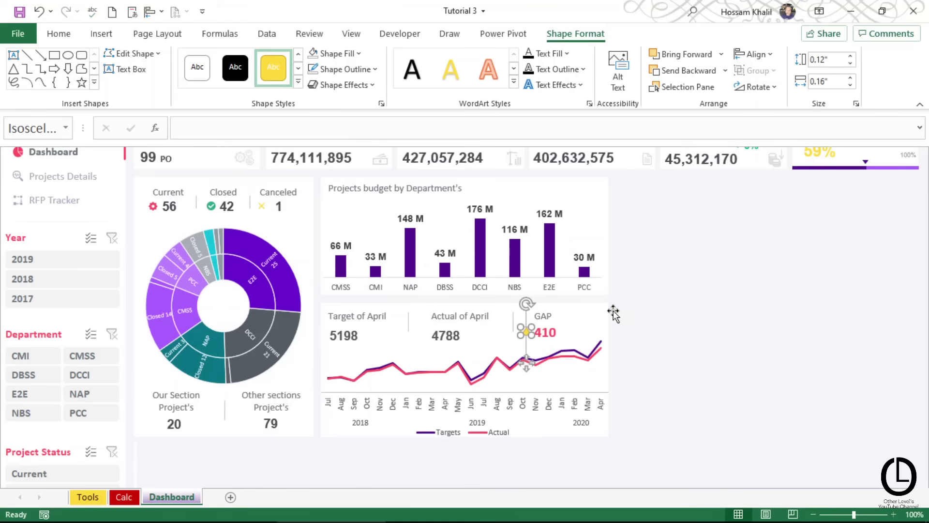
click(850, 63)
click(850, 85)
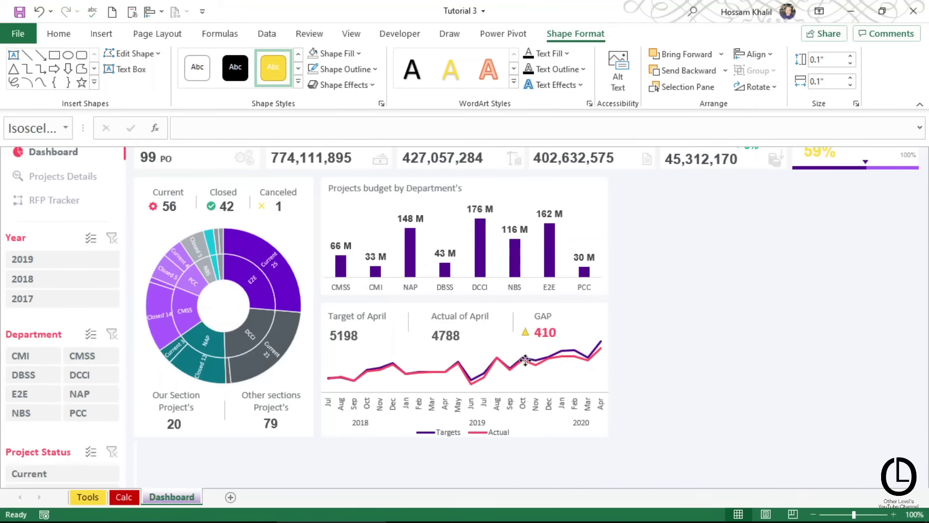
Fill the triangle pink and flip it vertically to point down
click(528, 360)
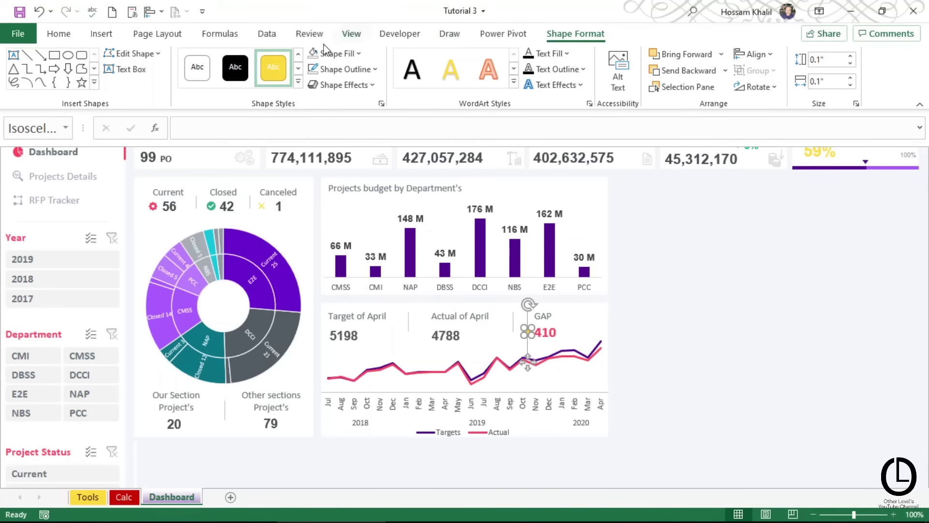
click(336, 53)
click(335, 109)
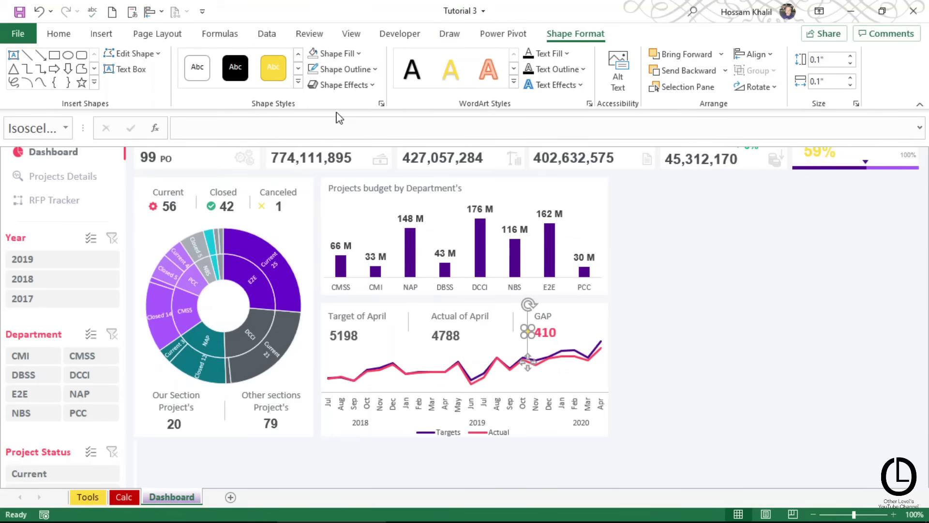
click(756, 86)
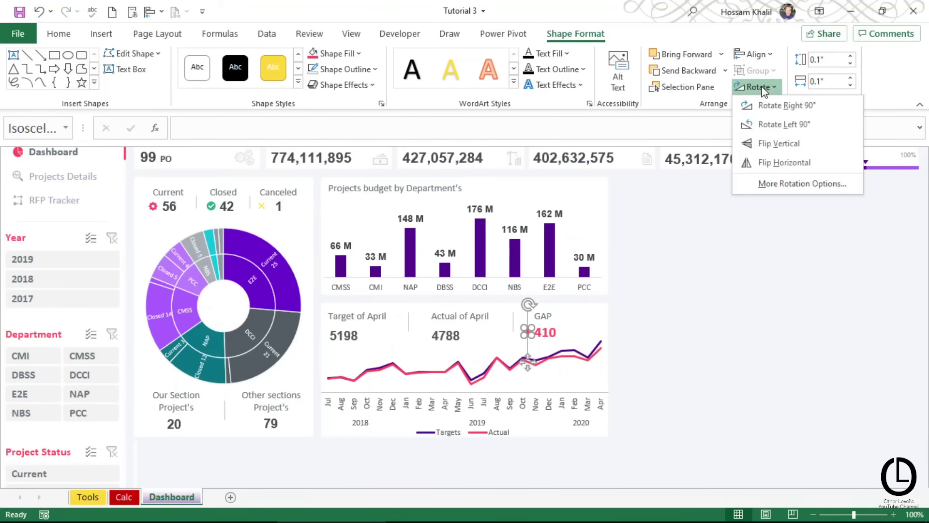
click(762, 148)
Nudge the triangle down and to the right of the 410 value
click(561, 375)
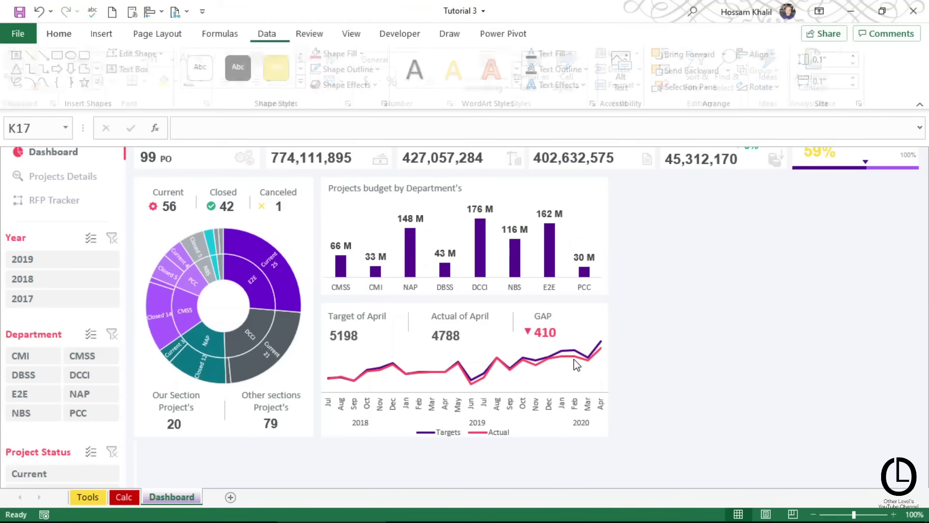
click(529, 334)
key(Down)
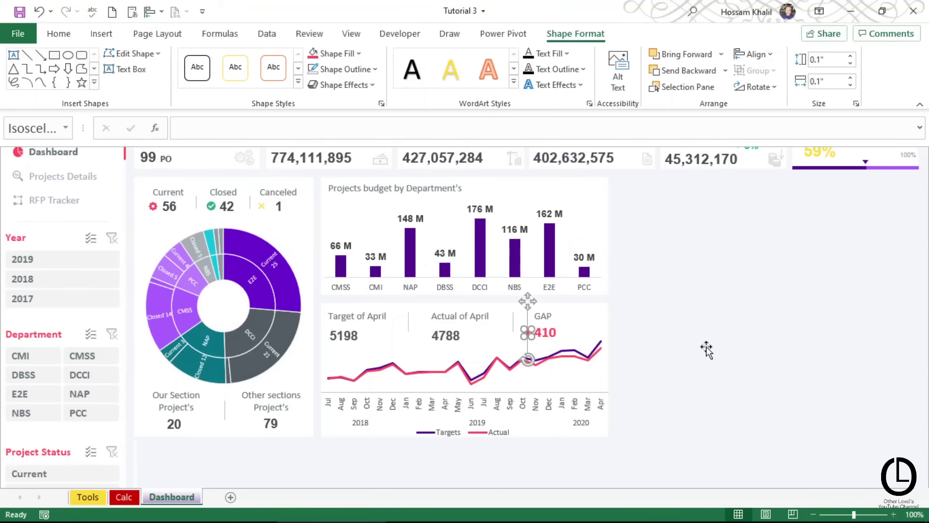
key(Right)
key(Right)
key(Right)
key(Right)
key(Right)
key(Right)
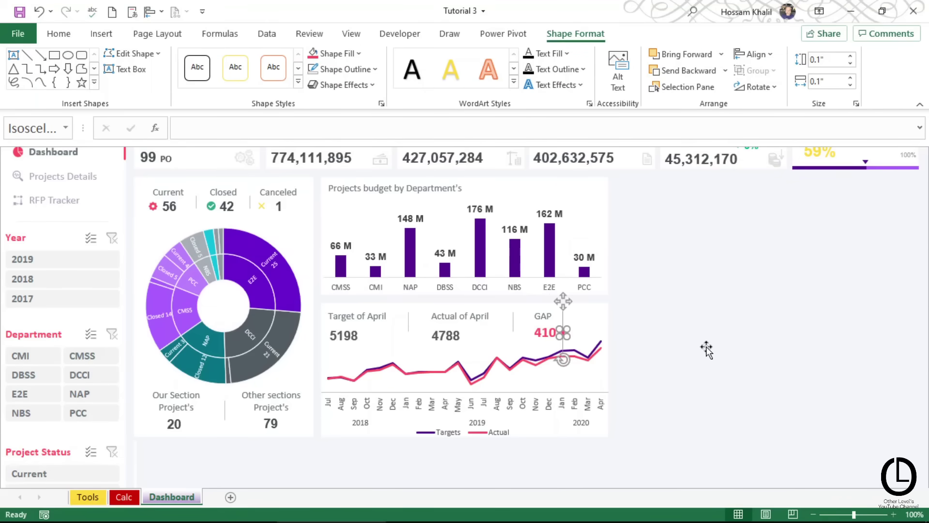
key(Escape)
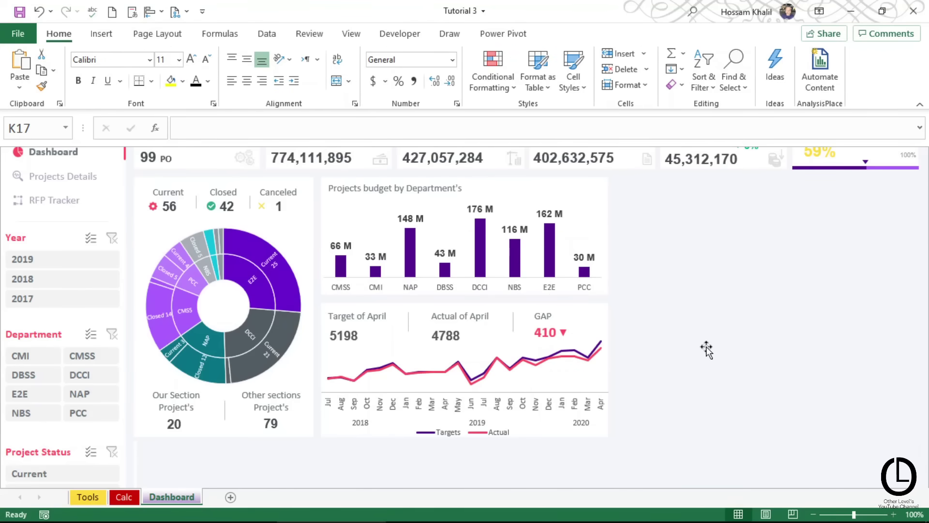
click(547, 367)
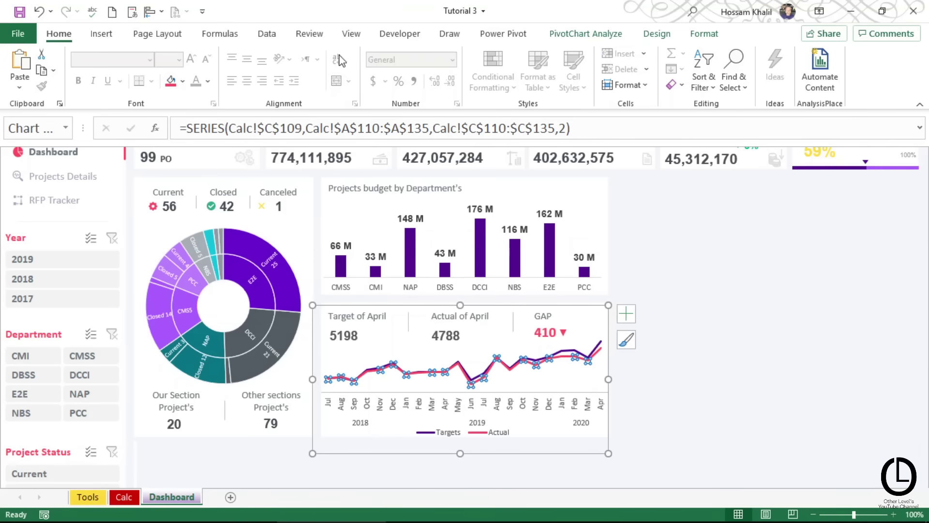
Change the Actual series' Shape Outline colour to grey, then deselect the chart
click(711, 35)
click(409, 69)
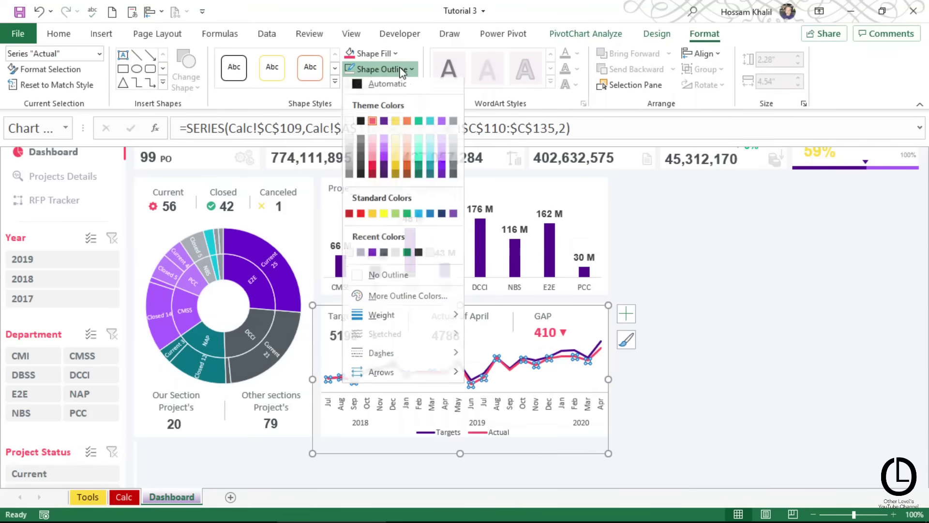
click(346, 164)
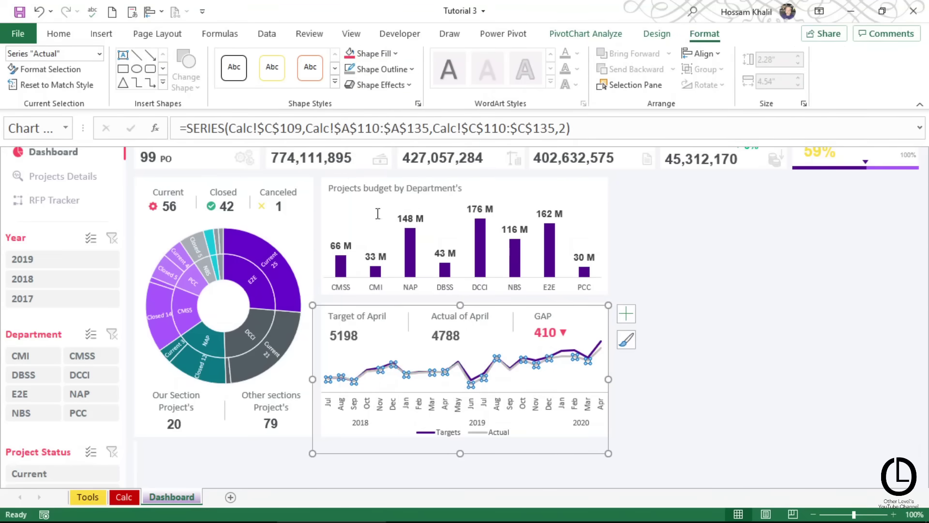
click(634, 385)
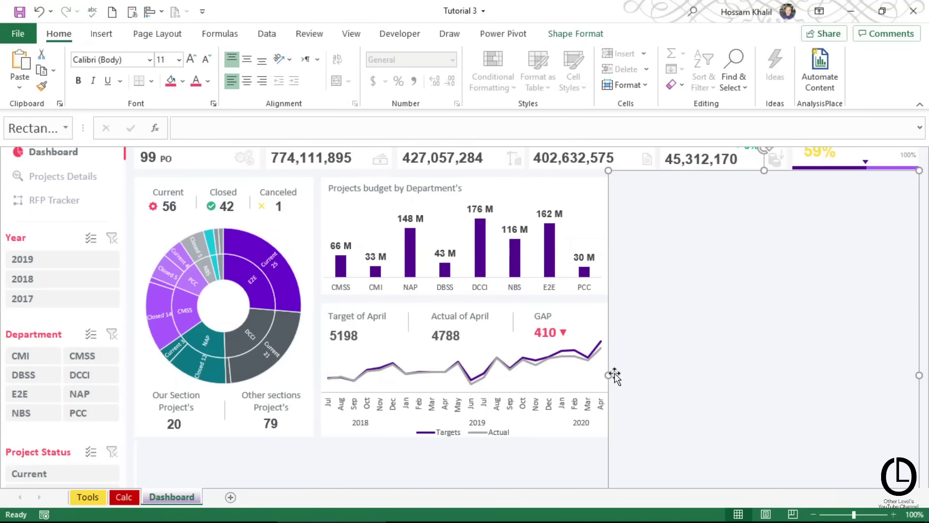
key(Escape)
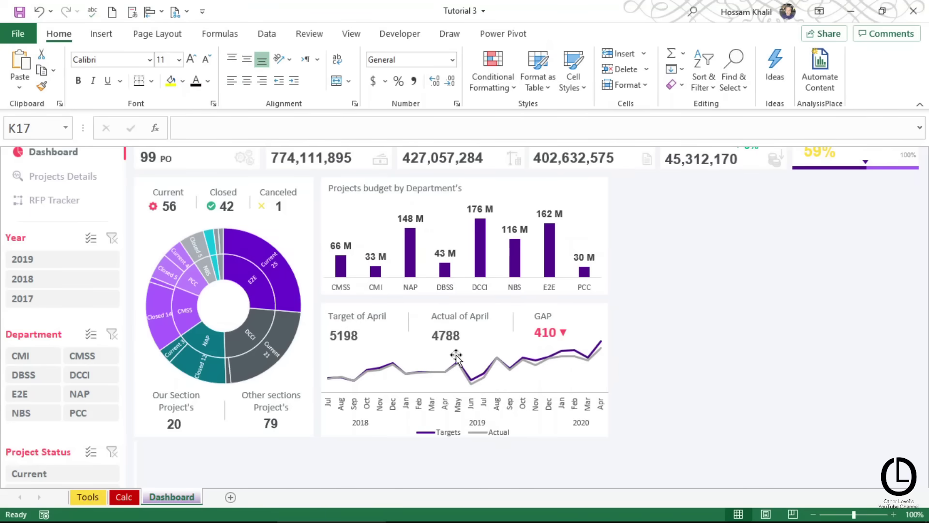